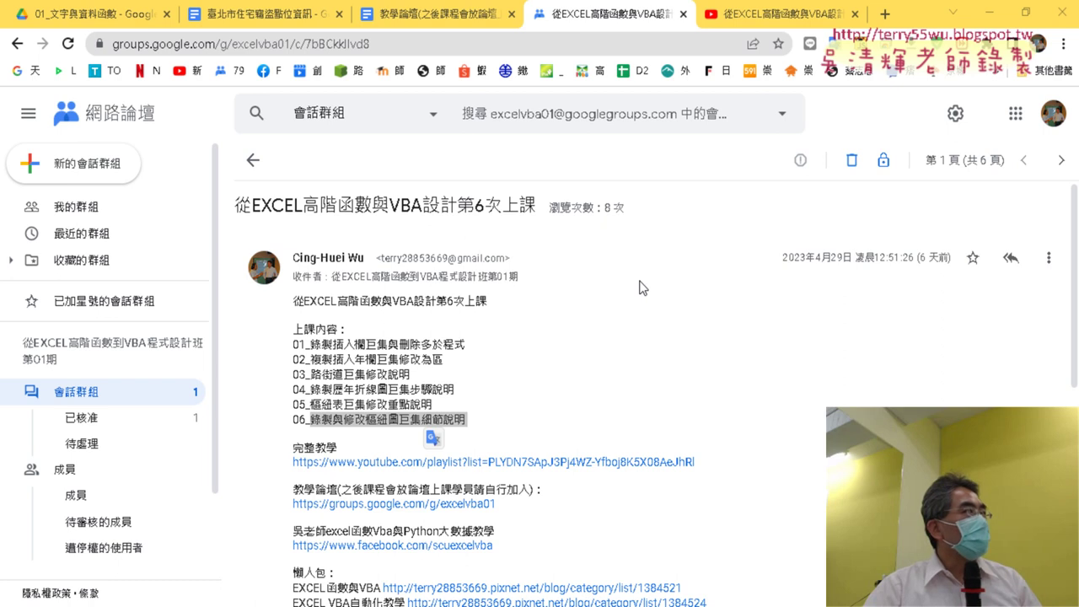
Clear the highlight in the class-6 post and minimize Chrome to show the burglary workbook.
left_click(531, 351)
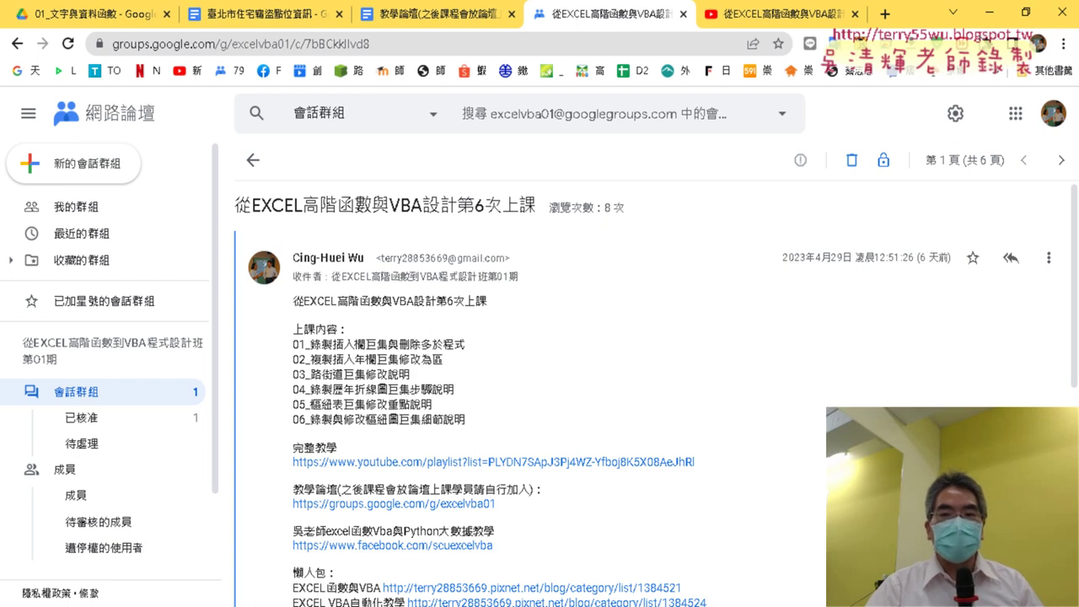
left_click(991, 13)
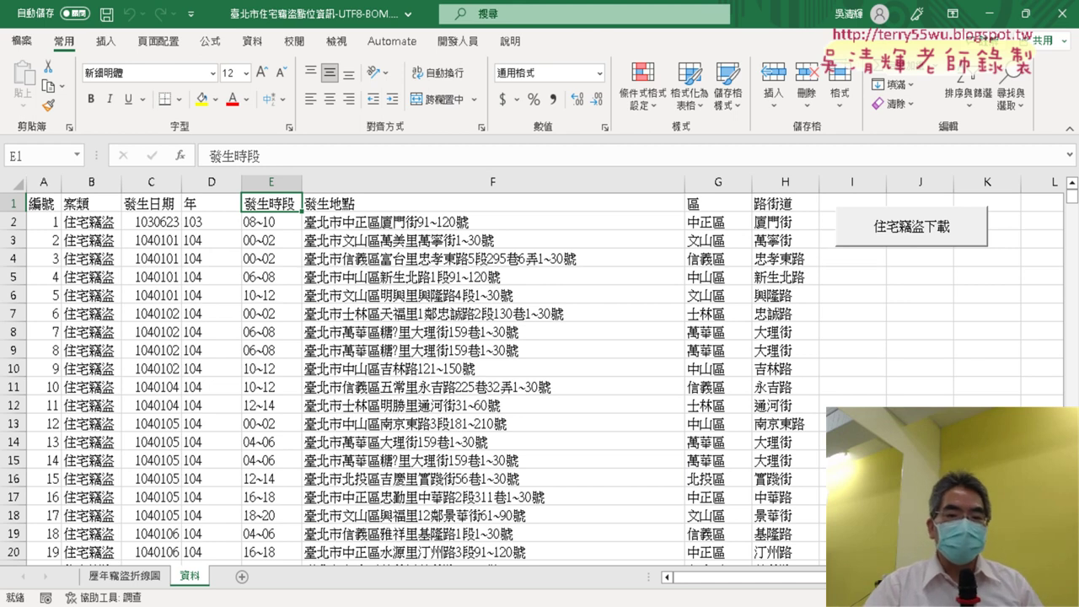
Switch back to Chrome and bring up the Google Docs guide 臺北市住宅竊盜點位資訊.
key("super+s")
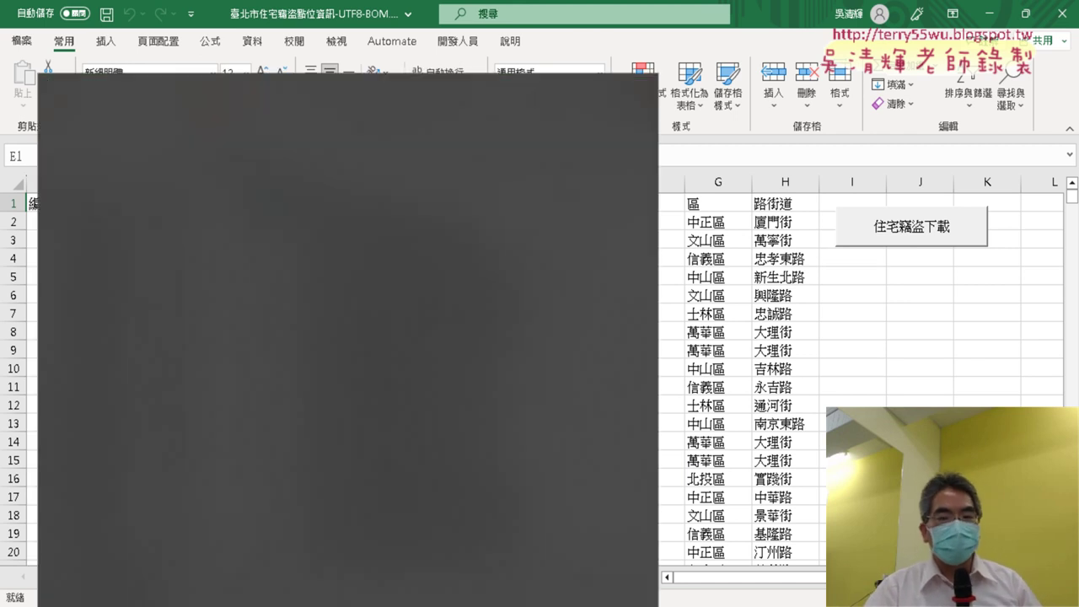
key("Escape")
key("alt+Tab")
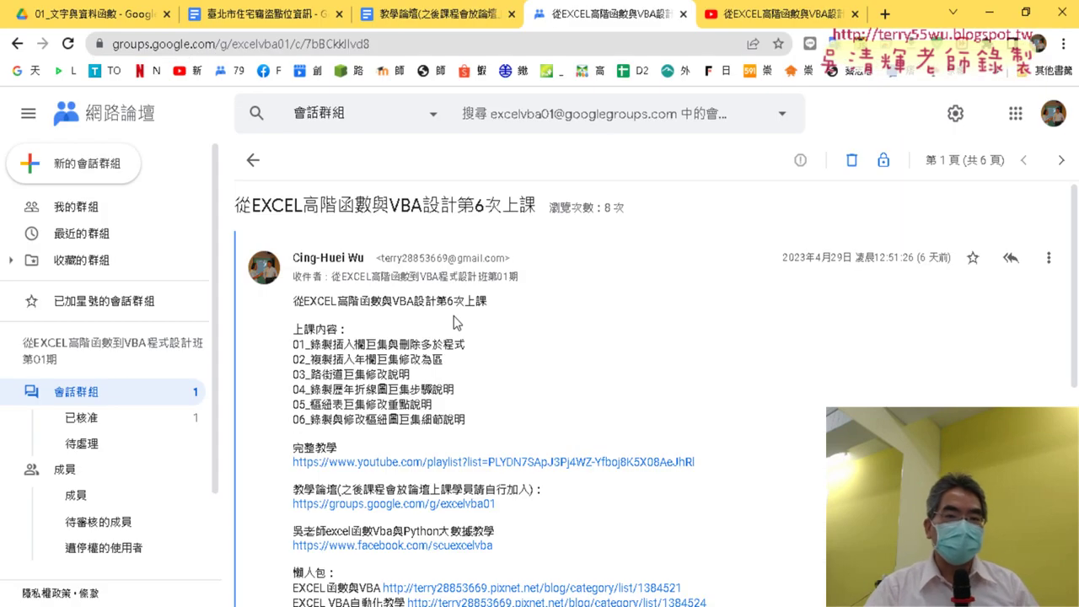
left_click(291, 15)
Scroll the guide down to the screenshot of the five macro buttons, such as 住宅竊盜下載.
scroll(570, 315, "down", 3)
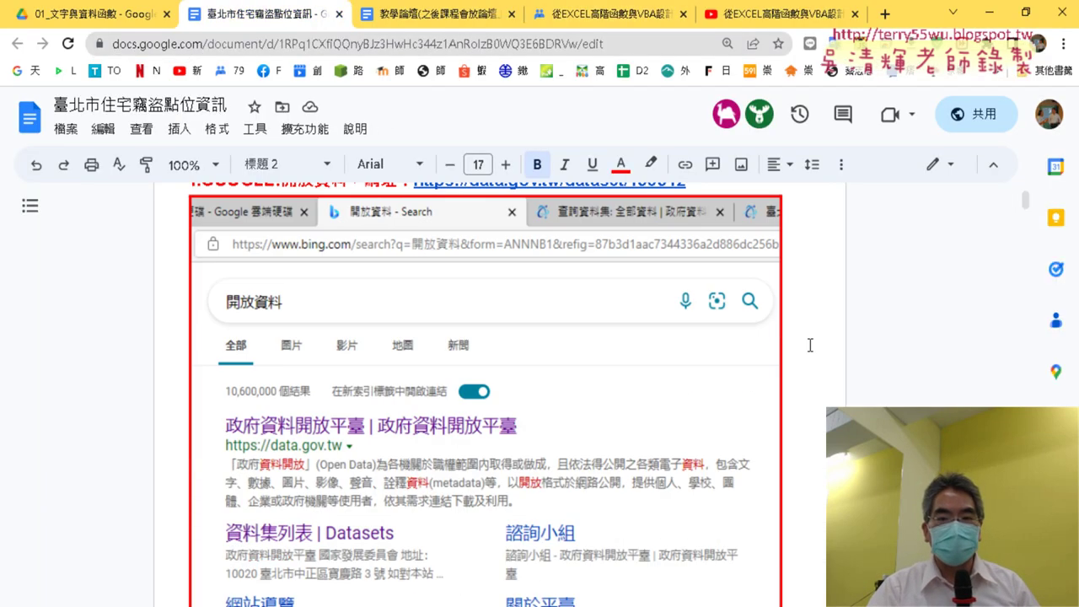
scroll(831, 352, "down", 2)
scroll(831, 353, "down", 4)
scroll(831, 353, "down", 4)
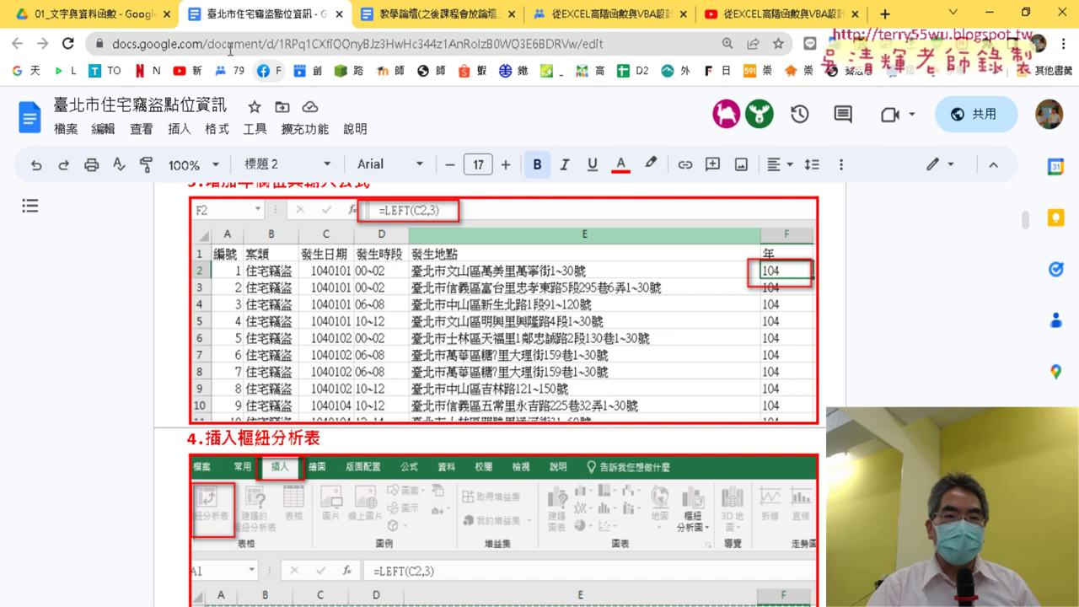
left_click(91, 23)
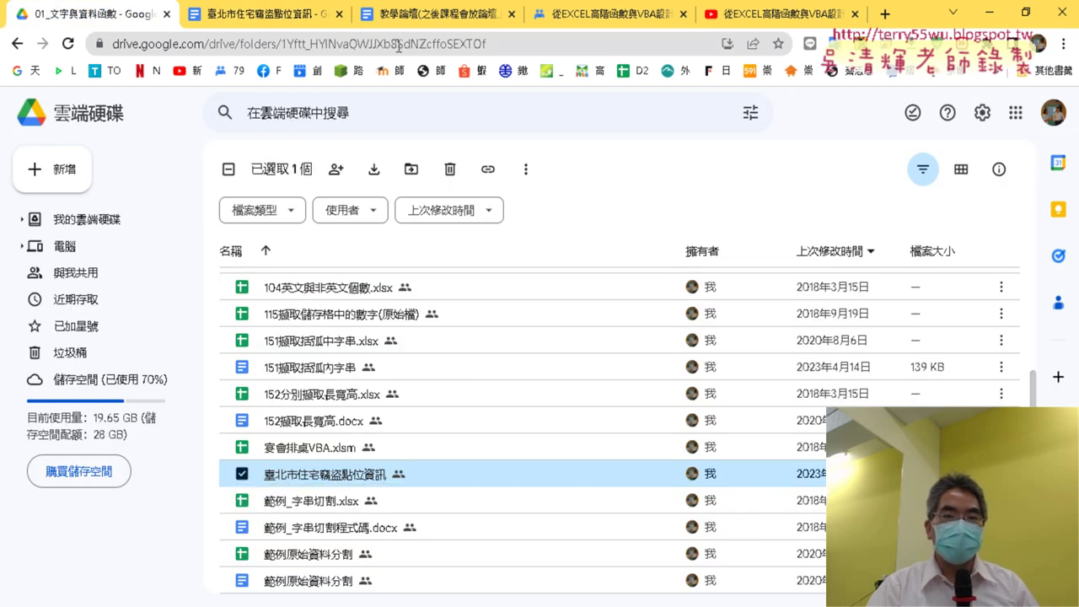
left_click(272, 25)
scroll(850, 302, "down", 5)
scroll(849, 302, "down", 5)
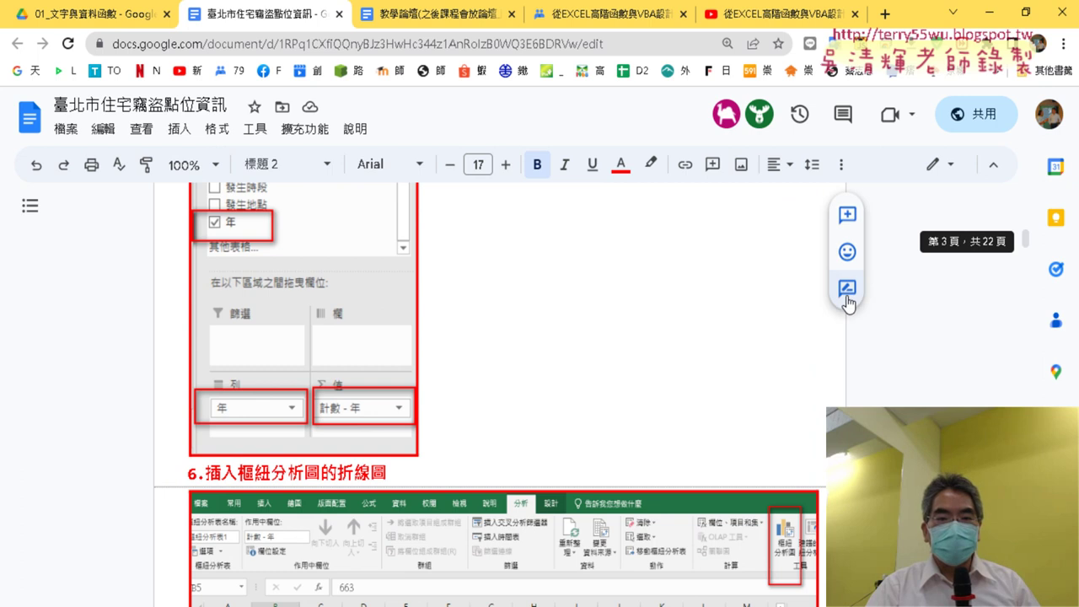
scroll(849, 302, "down", 5)
scroll(849, 296, "down", 5)
scroll(850, 297, "down", 5)
scroll(852, 298, "down", 5)
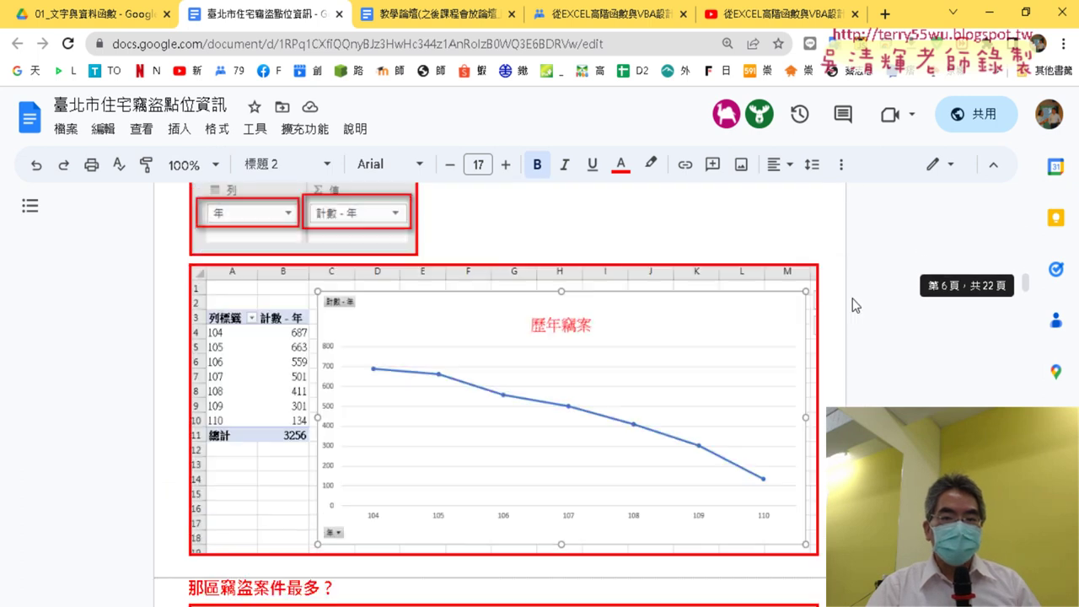
scroll(852, 300, "down", 5)
scroll(852, 300, "down", 5)
scroll(851, 304, "down", 5)
scroll(852, 307, "down", 5)
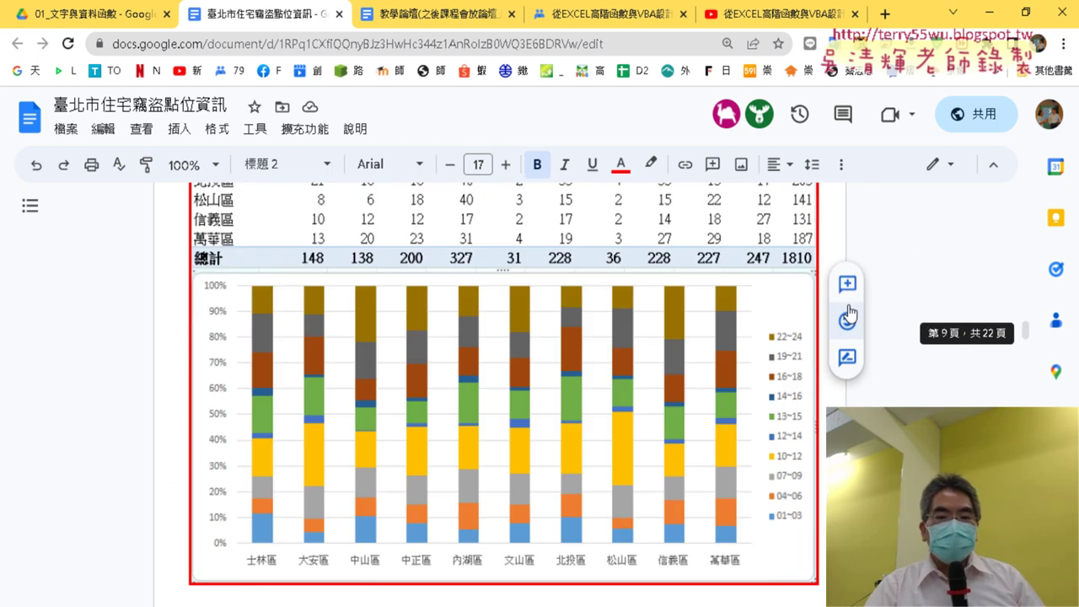
scroll(852, 311, "down", 5)
scroll(851, 313, "down", 5)
scroll(852, 312, "down", 5)
scroll(852, 312, "down", 5)
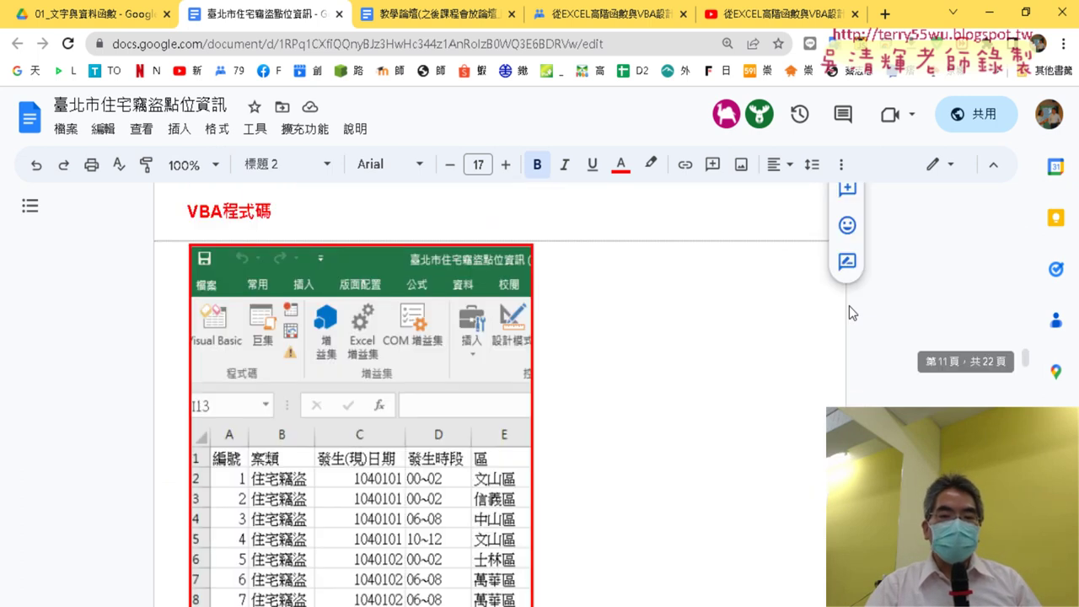
scroll(851, 312, "down", 5)
scroll(852, 312, "down", 5)
scroll(851, 312, "down", 5)
scroll(852, 312, "down", 5)
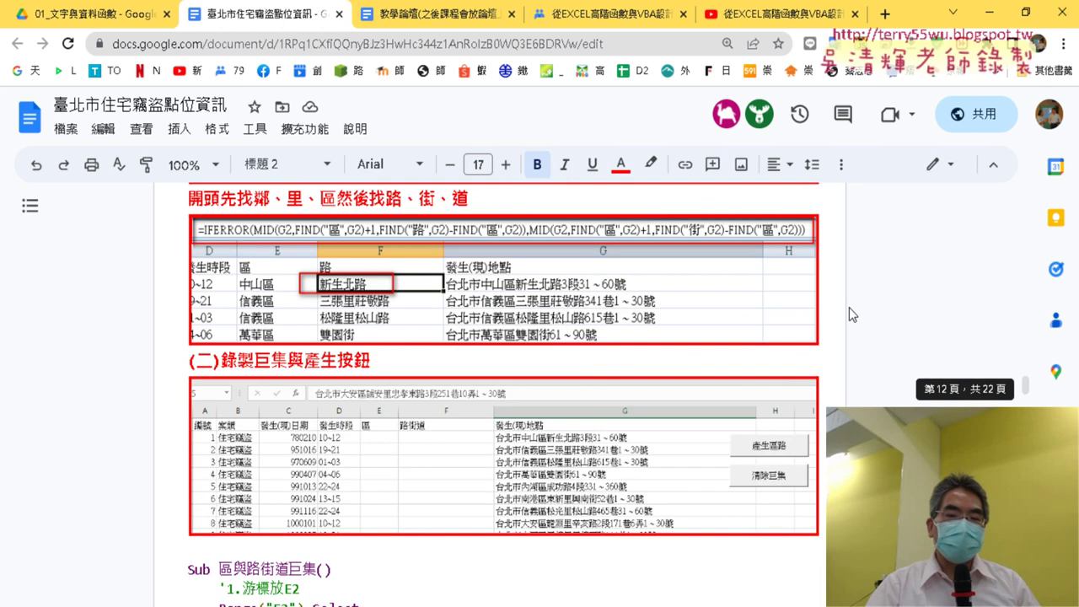
scroll(852, 312, "down", 5)
scroll(850, 314, "up", 2)
scroll(850, 314, "up", 3)
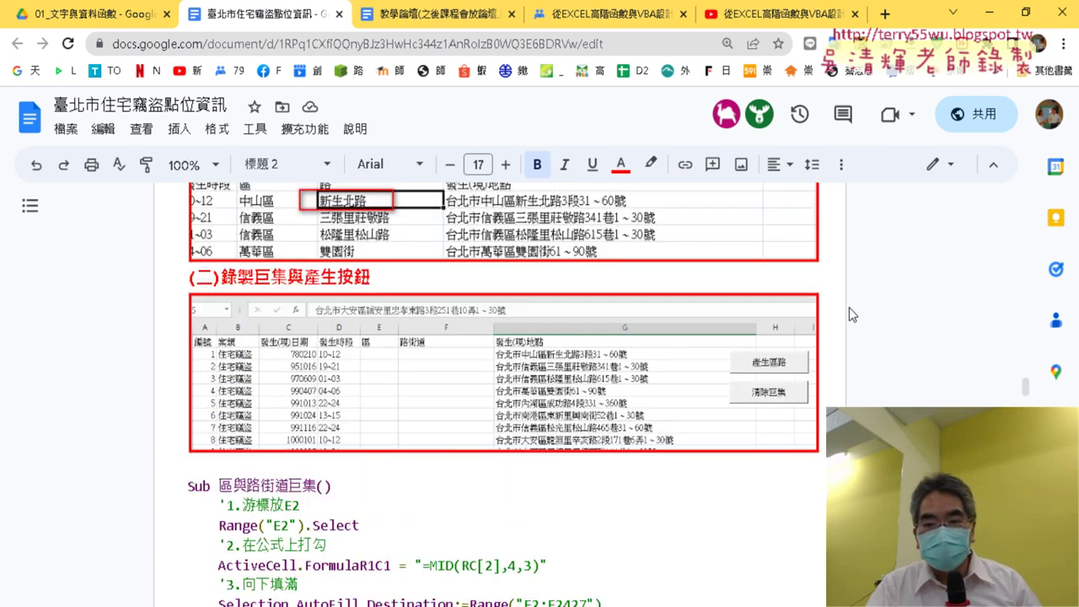
scroll(850, 314, "up", 5)
scroll(850, 314, "up", 5)
scroll(850, 307, "down", 5)
scroll(850, 309, "down", 4)
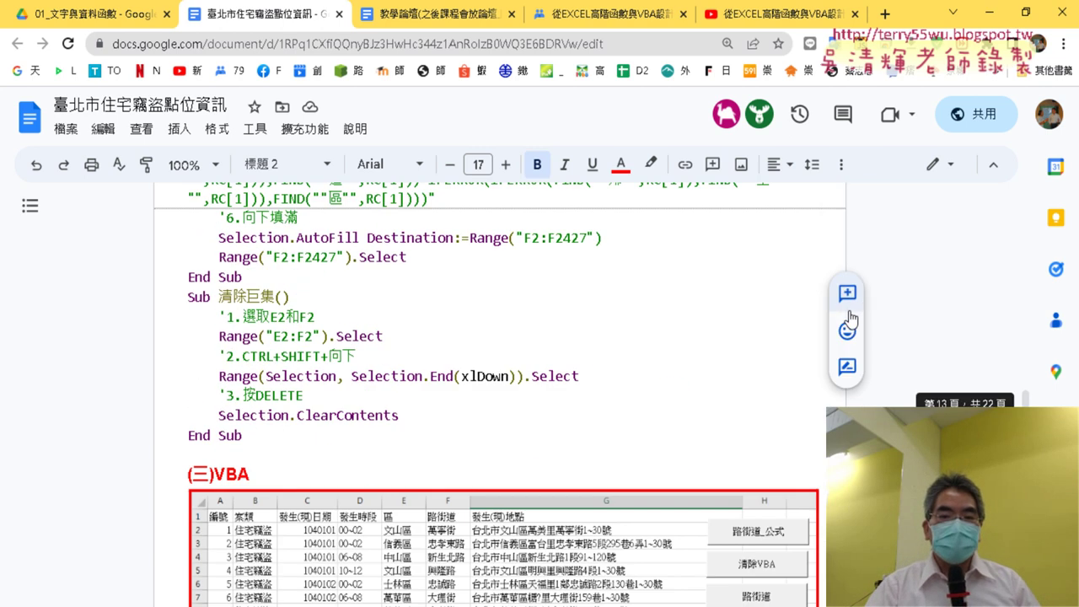
scroll(850, 310, "down", 5)
scroll(849, 311, "up", 2)
scroll(849, 310, "down", 4)
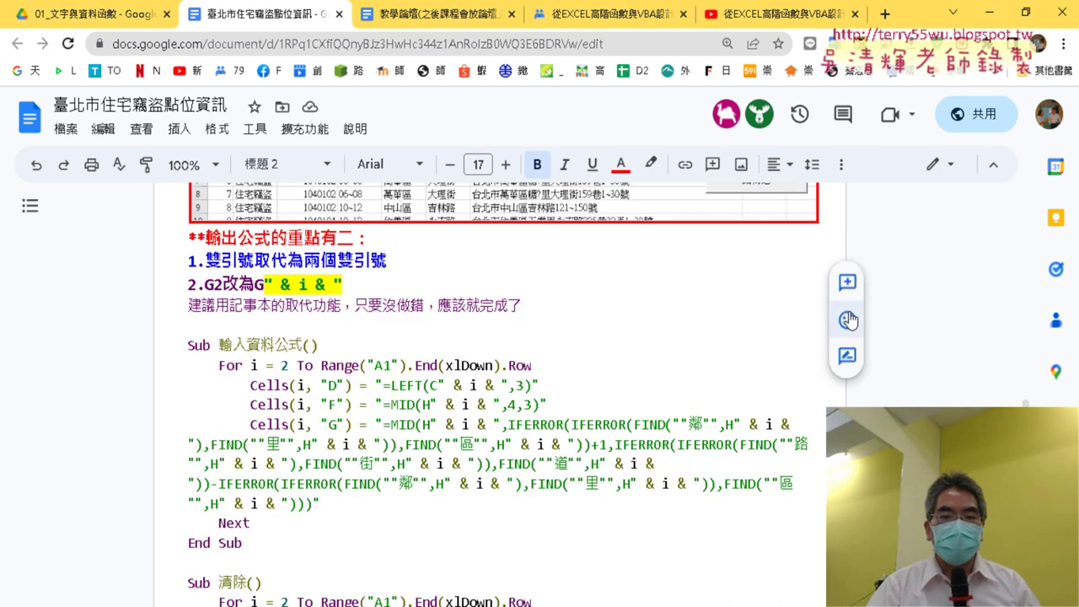
scroll(849, 310, "down", 4)
scroll(850, 310, "down", 4)
scroll(850, 314, "down", 3)
scroll(850, 313, "down", 1)
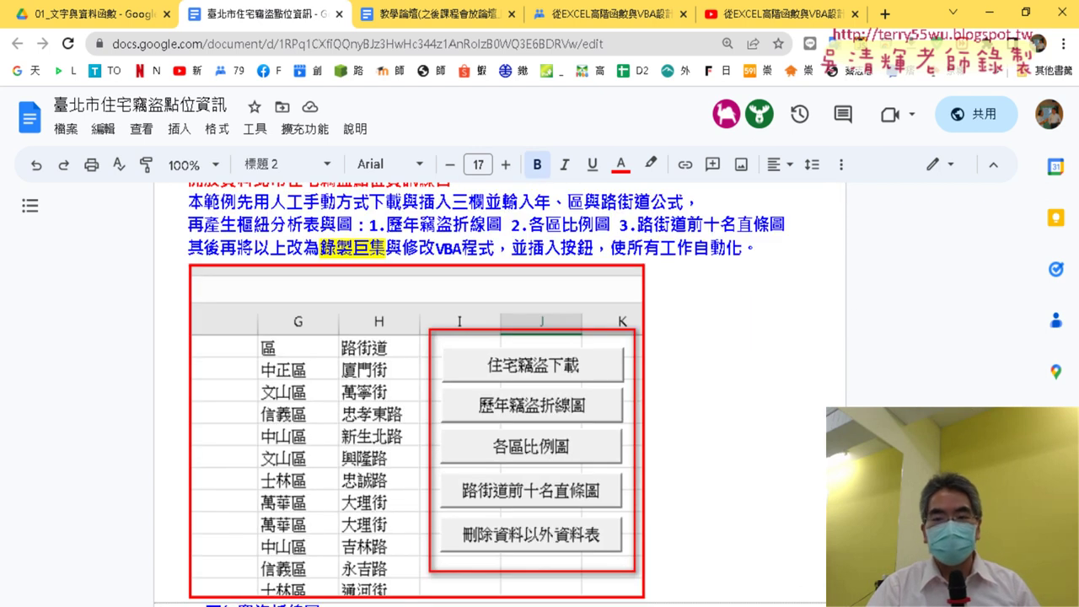
Scroll past the line, pie and bar chart sections to the QueryTables download code with encoding 65001.
scroll(758, 358, "down", 1)
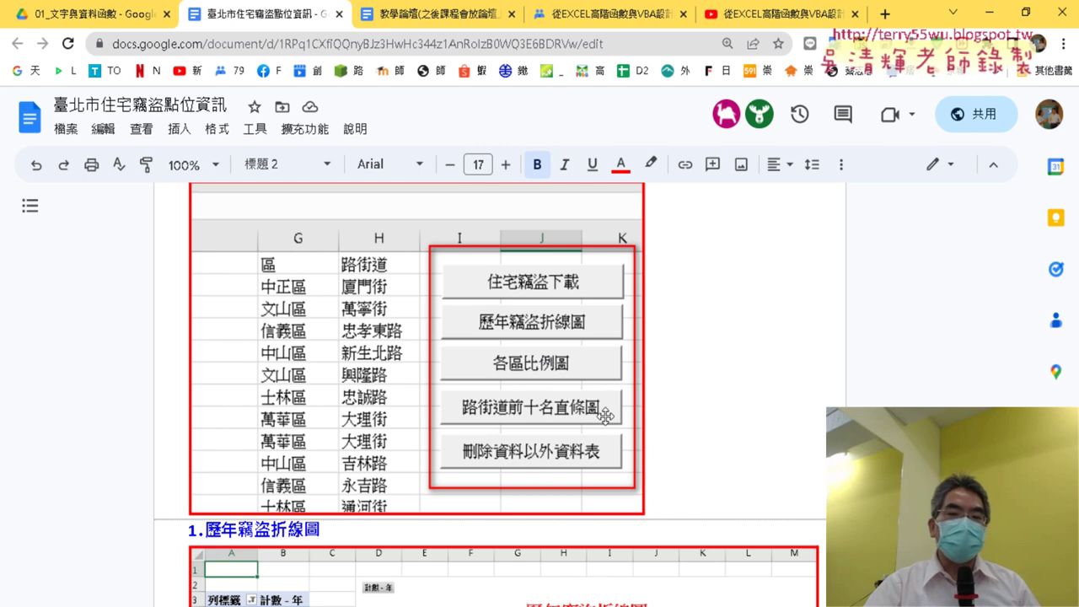
left_click(688, 394)
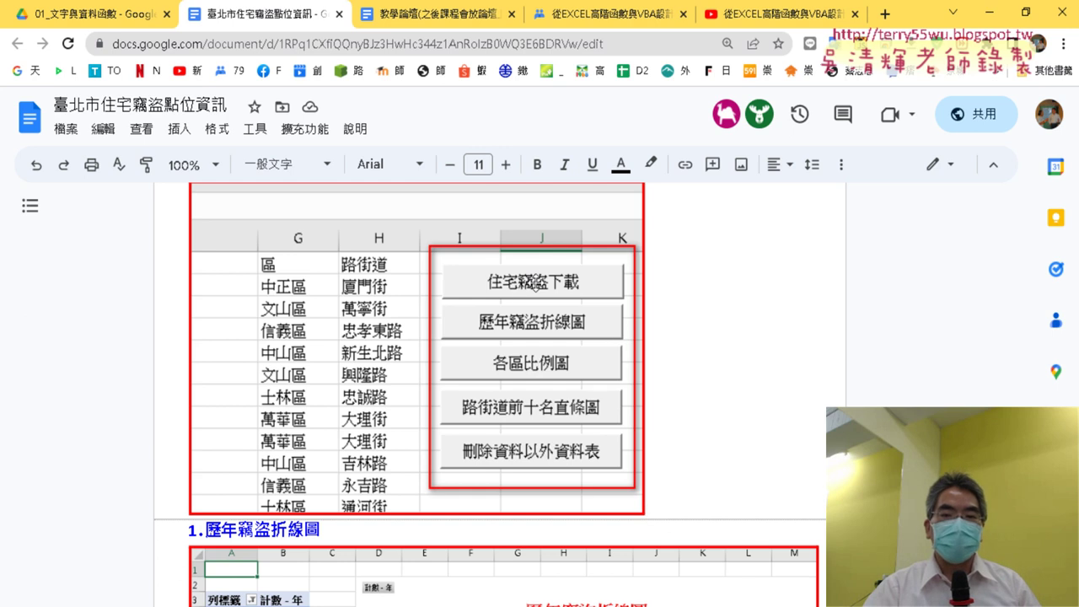
scroll(624, 299, "down", 5)
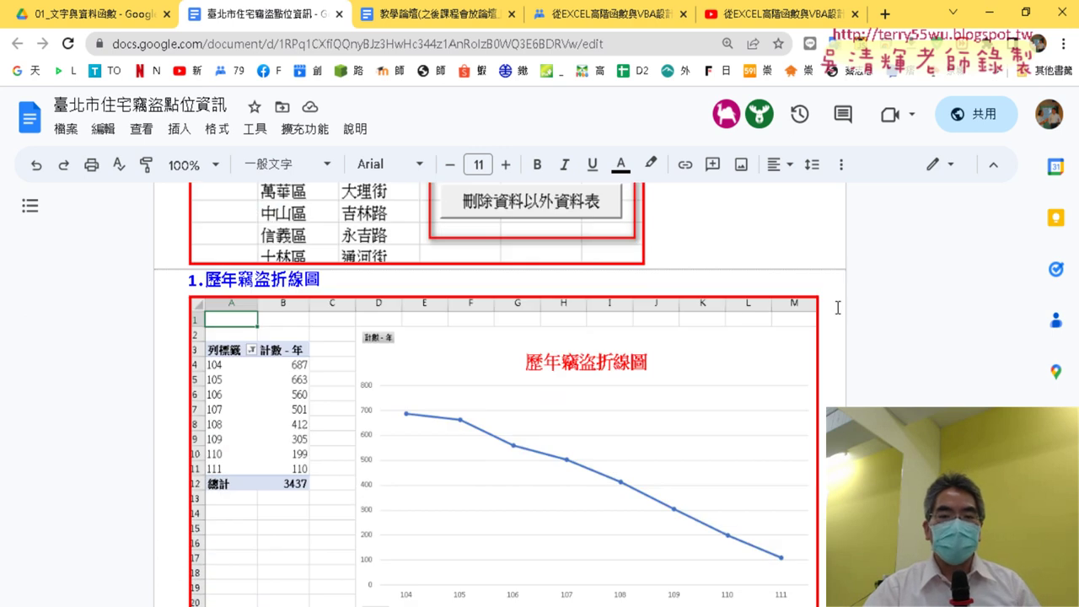
scroll(847, 317, "down", 2)
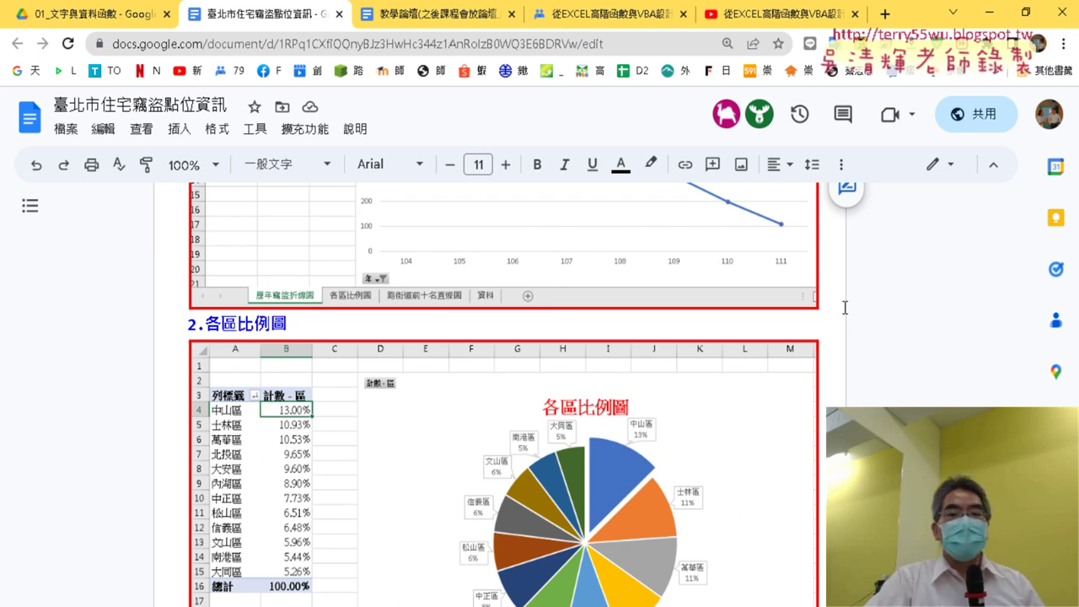
scroll(822, 304, "down", 3)
scroll(824, 305, "down", 4)
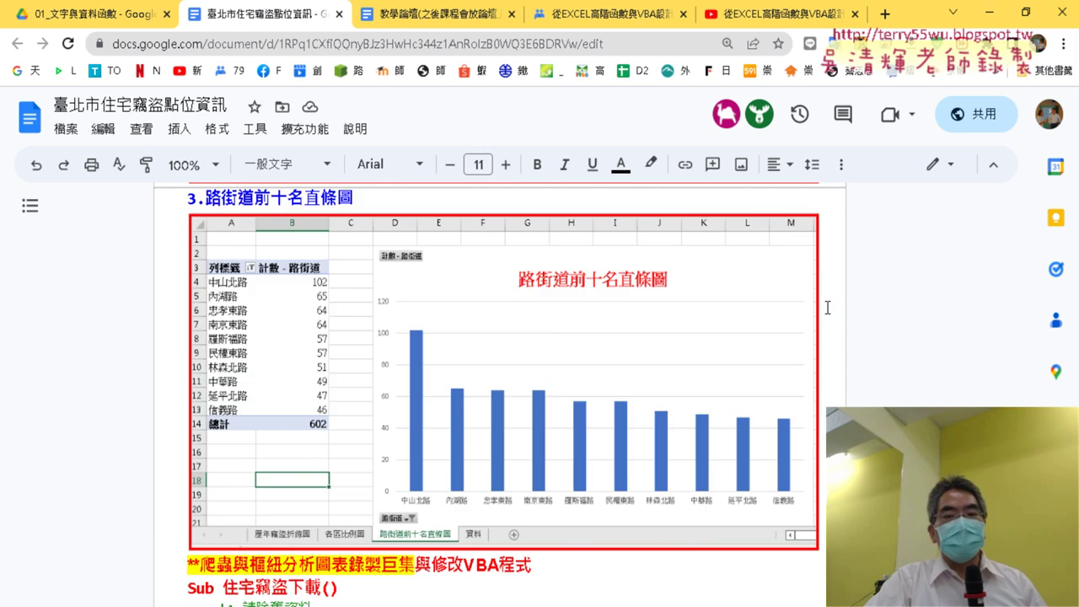
scroll(827, 308, "down", 3)
scroll(827, 308, "down", 3)
scroll(827, 308, "up", 1)
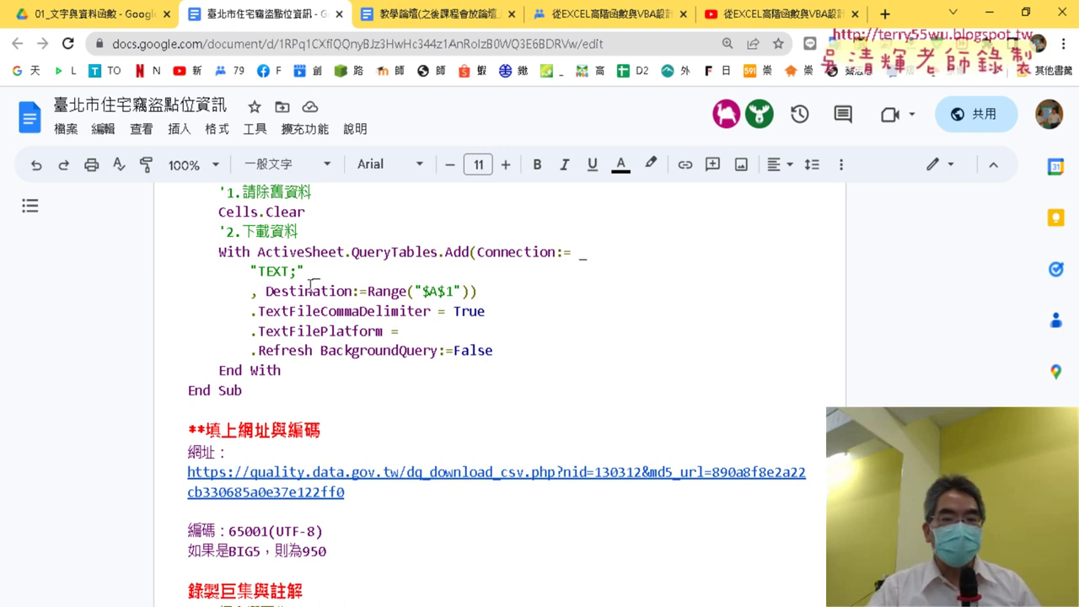
Select the 住宅竊盜下載 macro code and point out where its URL and encoding go.
scroll(340, 325, "up", 1)
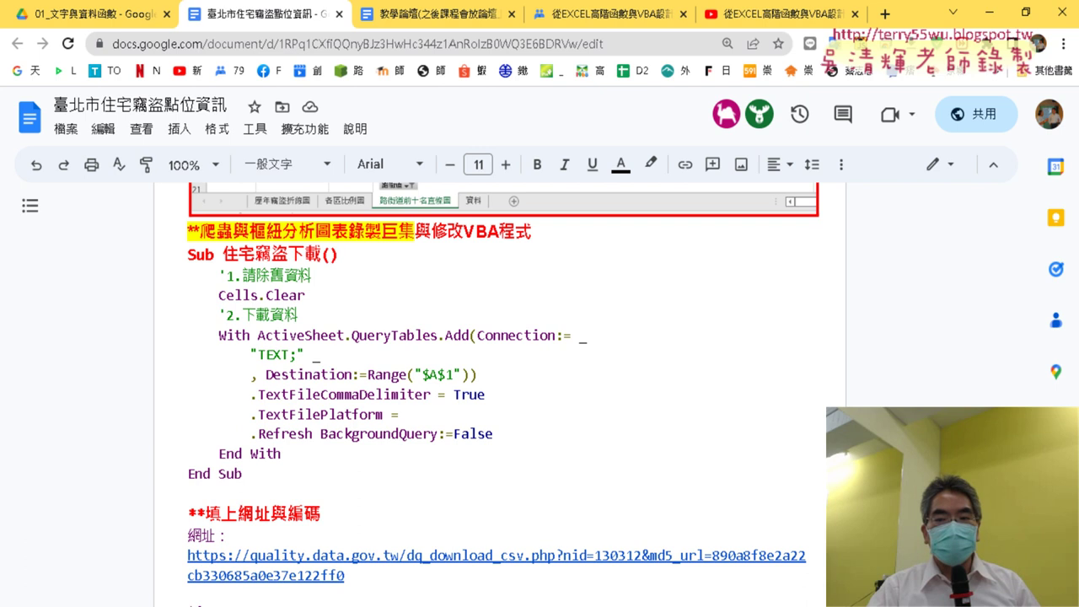
mouse_move(246, 471)
left_mouse_down()
mouse_move(211, 278)
mouse_move(287, 244)
left_mouse_up()
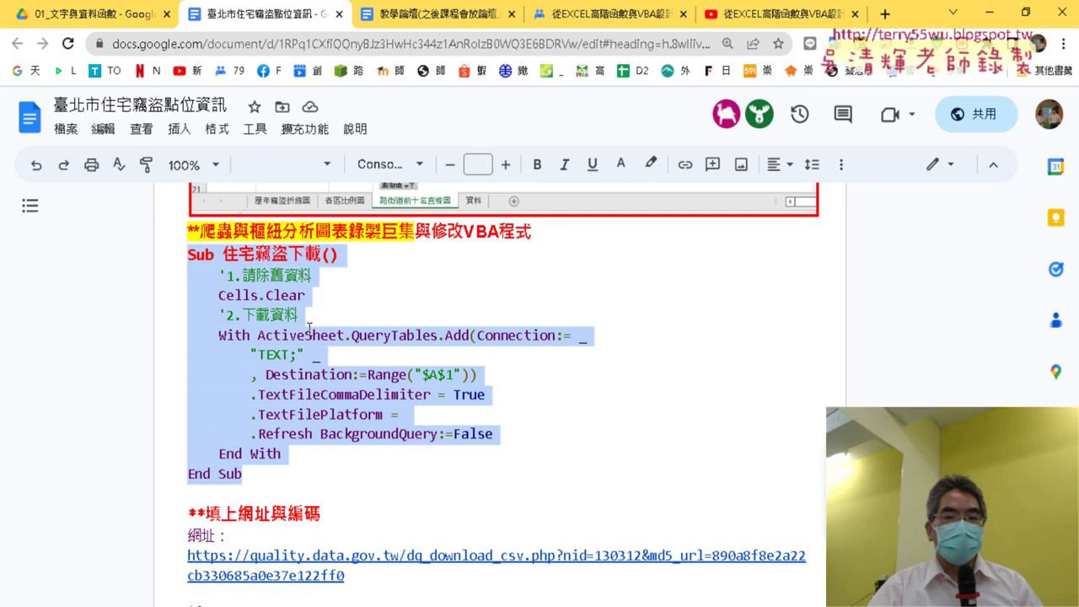
left_click(455, 428)
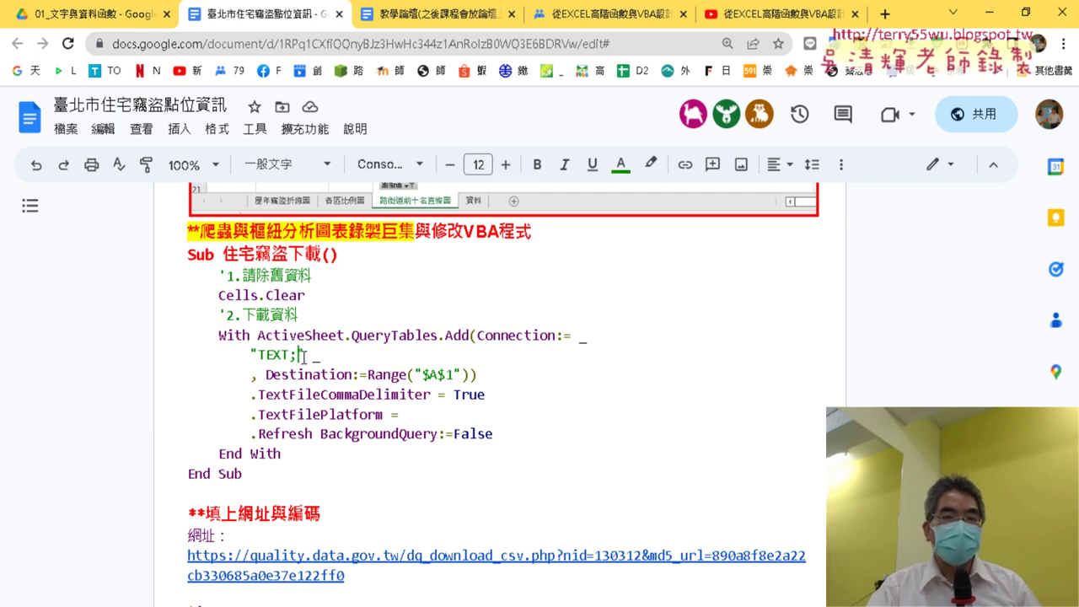
left_click(404, 414)
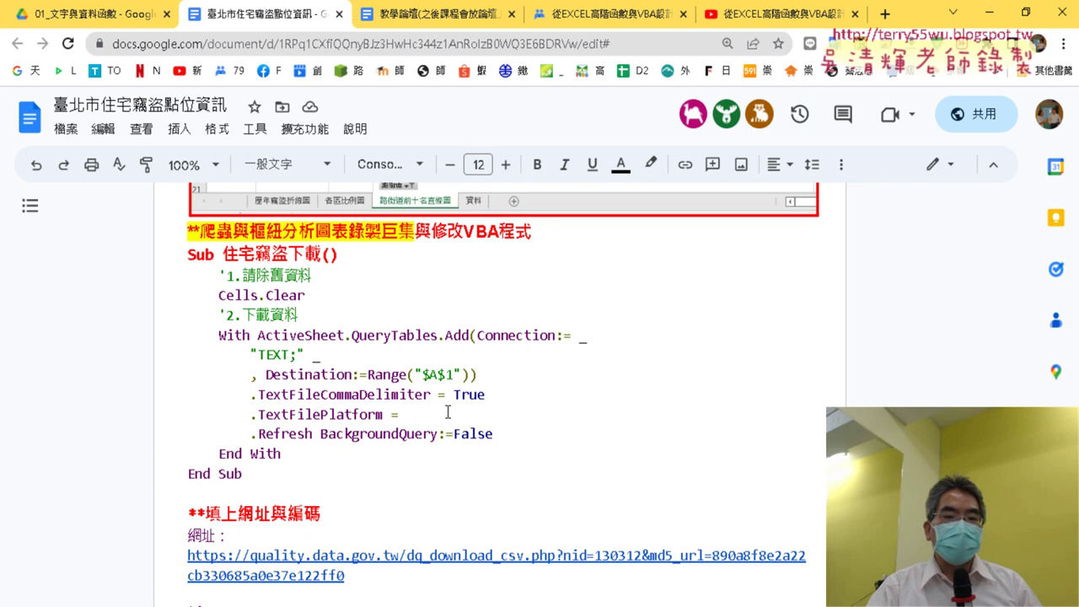
left_click_drag(257, 477, 173, 253)
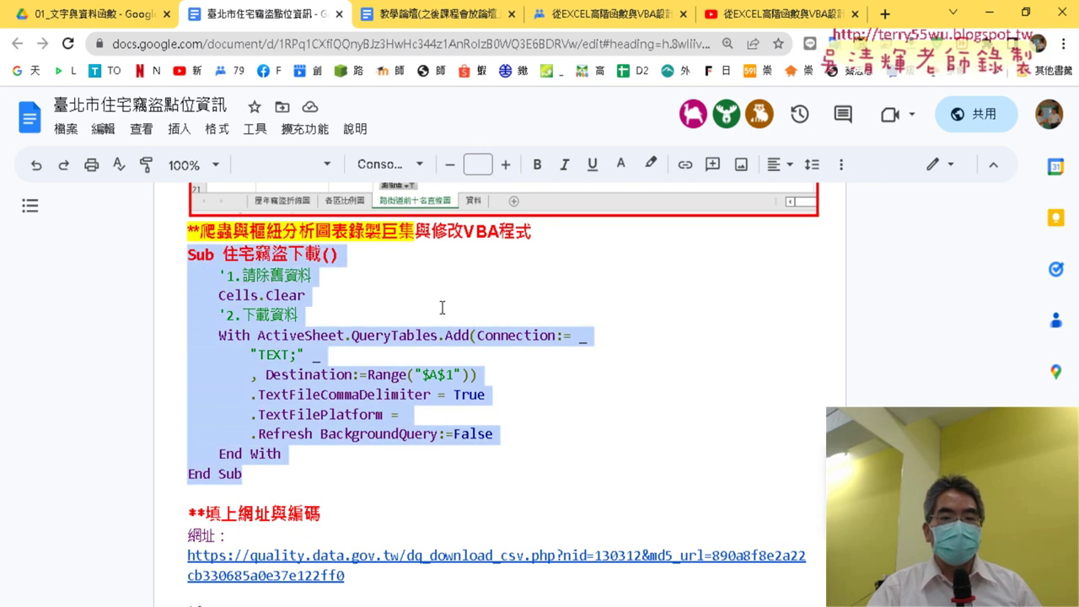
Open the macro assigned to the download button on the data sheet in the VBA Editor.
key("alt+Tab")
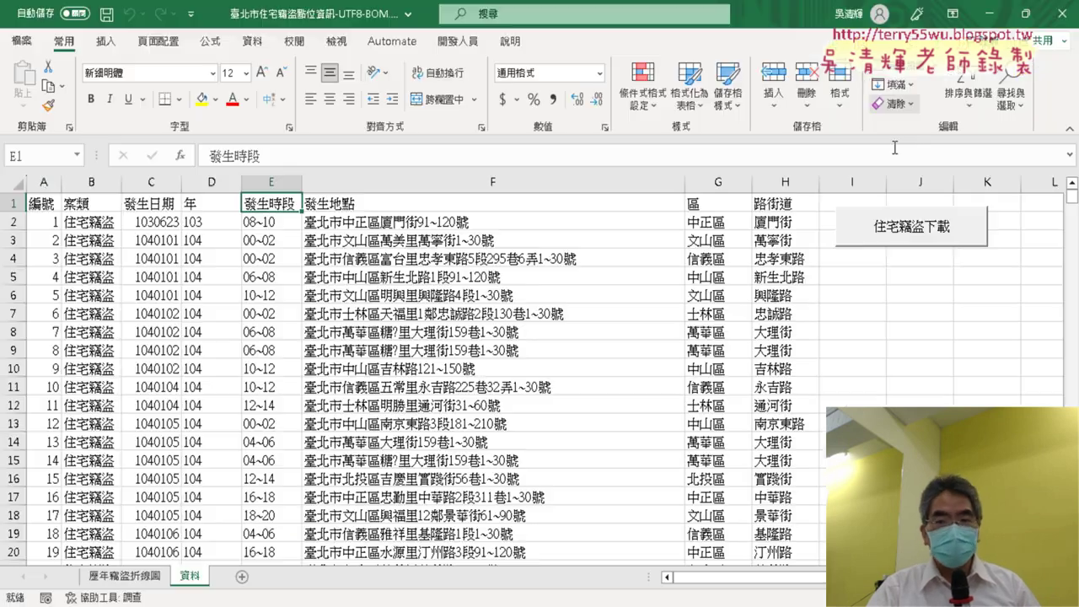
right_click(903, 230)
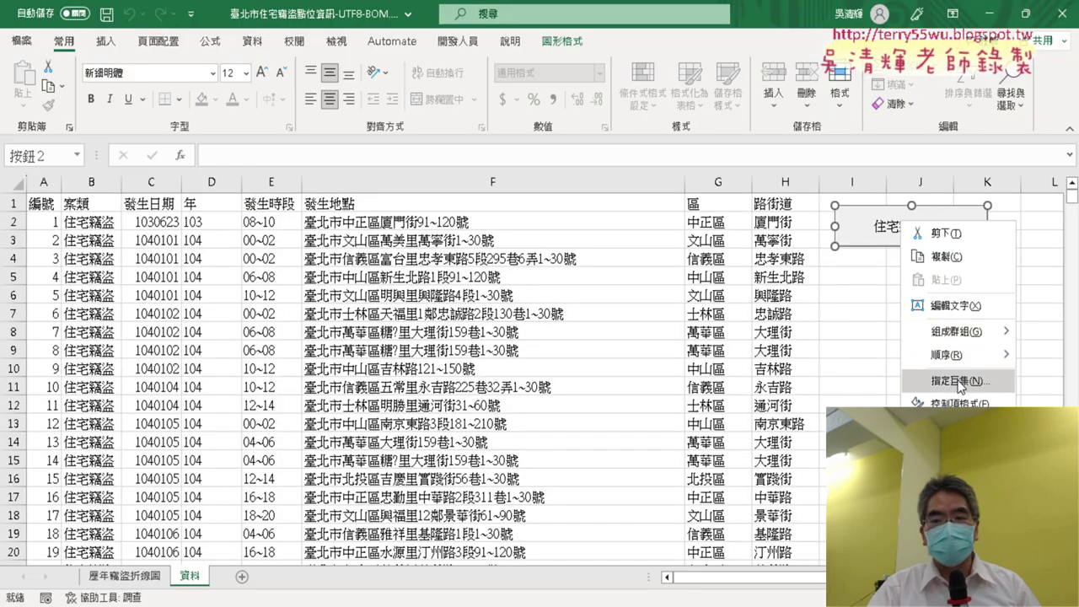
left_click(962, 381)
left_click(1033, 253)
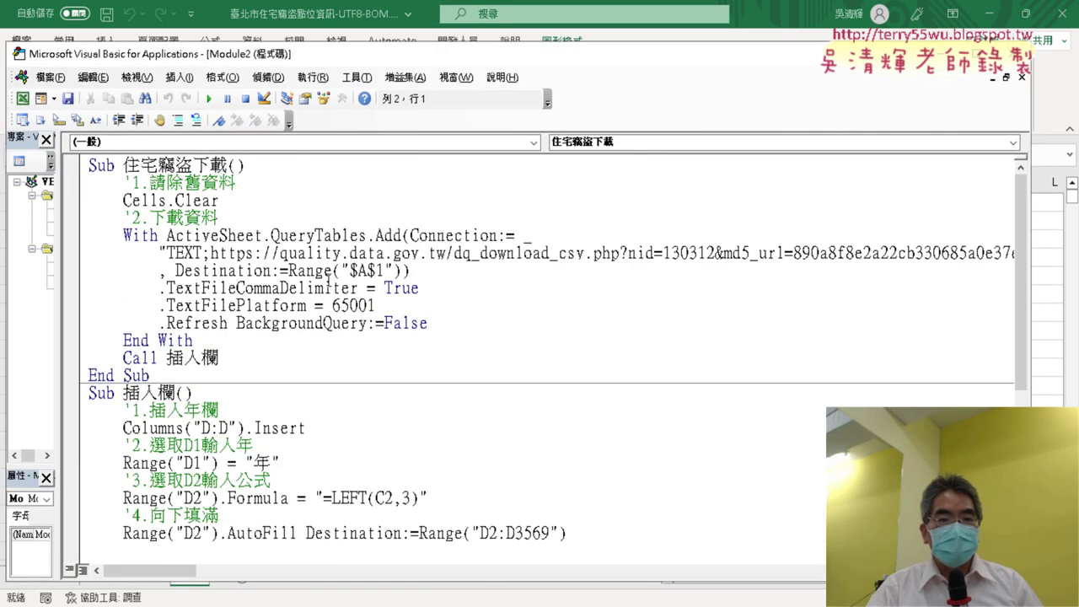
Highlight the CSV URL and encoding 65001, set a breakpoint on Call 插入欄, and narrow the window.
mouse_move(214, 253)
left_mouse_down()
mouse_move(1023, 249)
mouse_move(839, 246)
left_mouse_up()
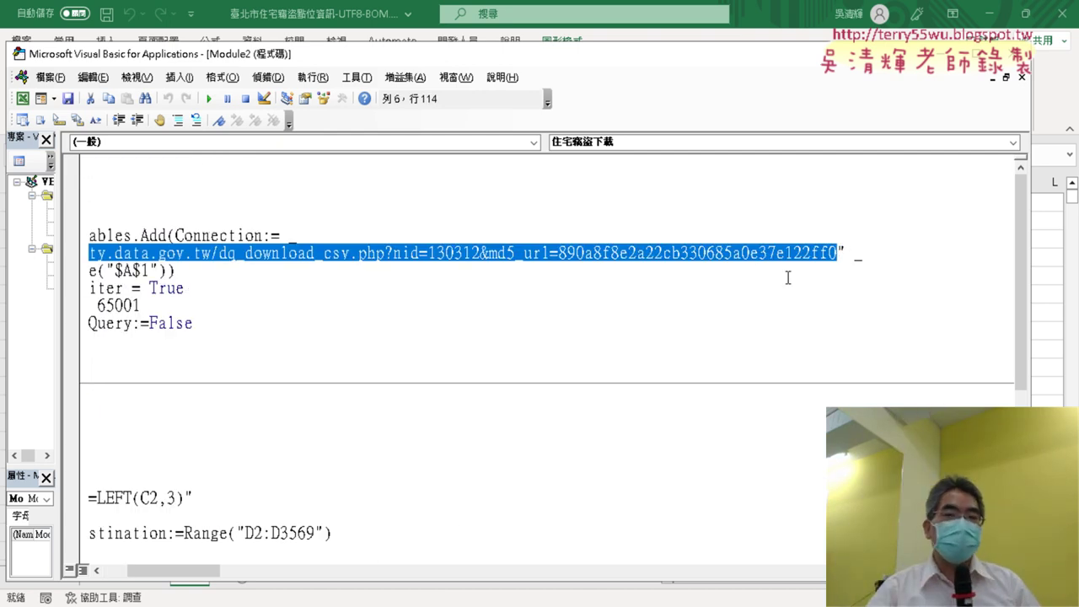
left_click_drag(171, 580, 139, 579)
left_click_drag(377, 305, 331, 304)
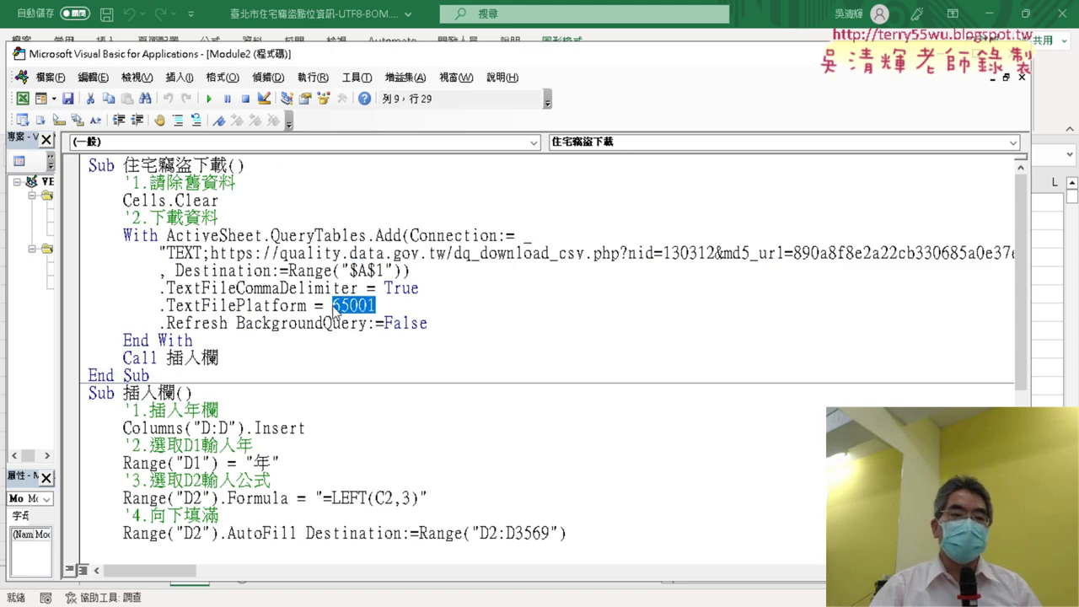
left_click(72, 357)
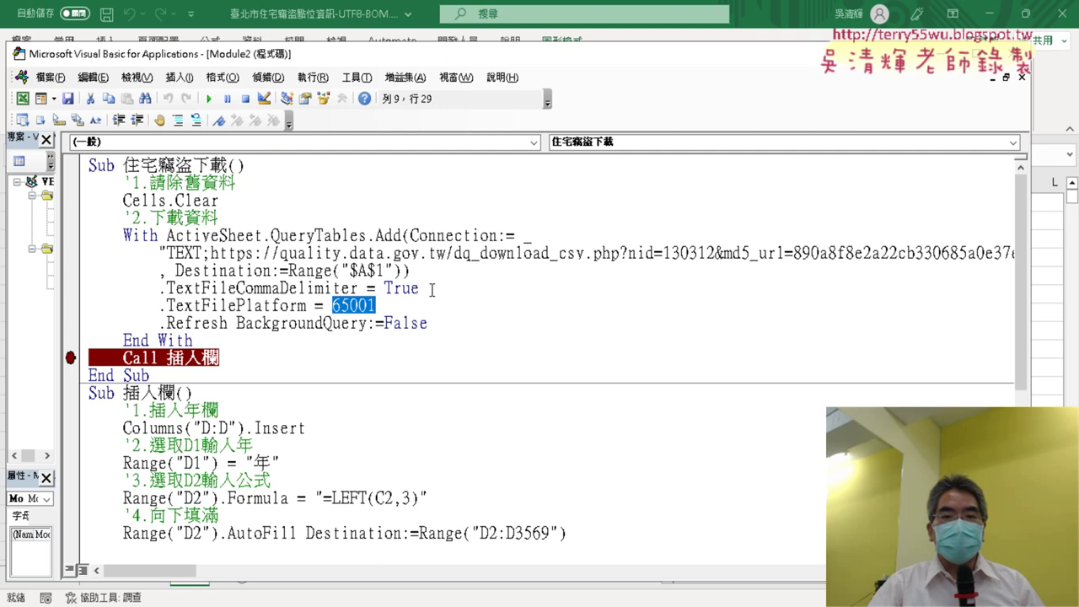
left_click_drag(1034, 301, 795, 301)
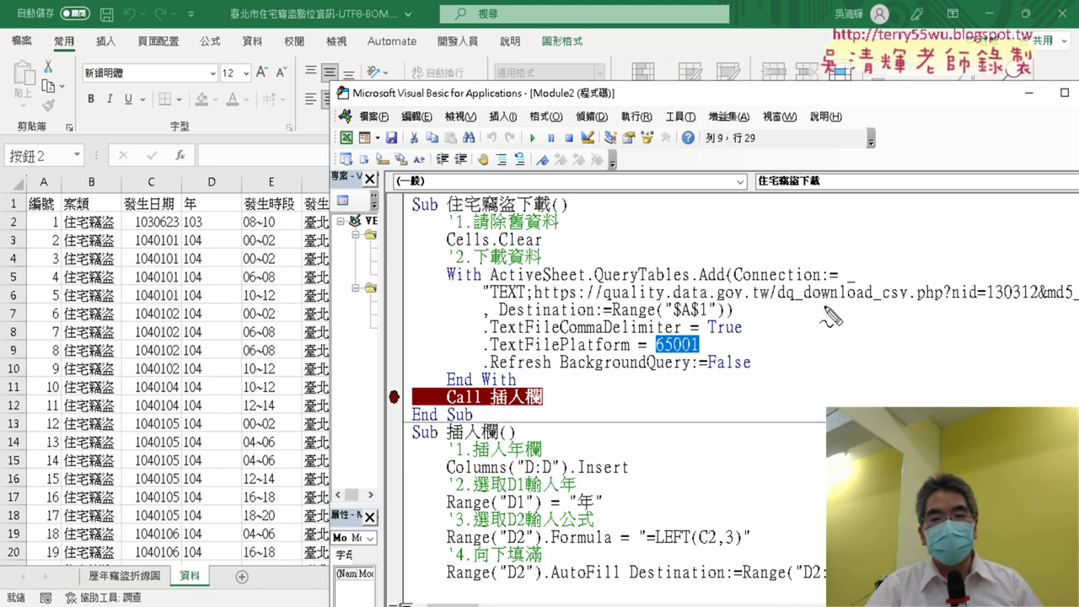
Annotate the data.gov.tw download address, the 65001 encoding and the Cells.Clear statement.
left_click_drag(847, 310, 853, 297)
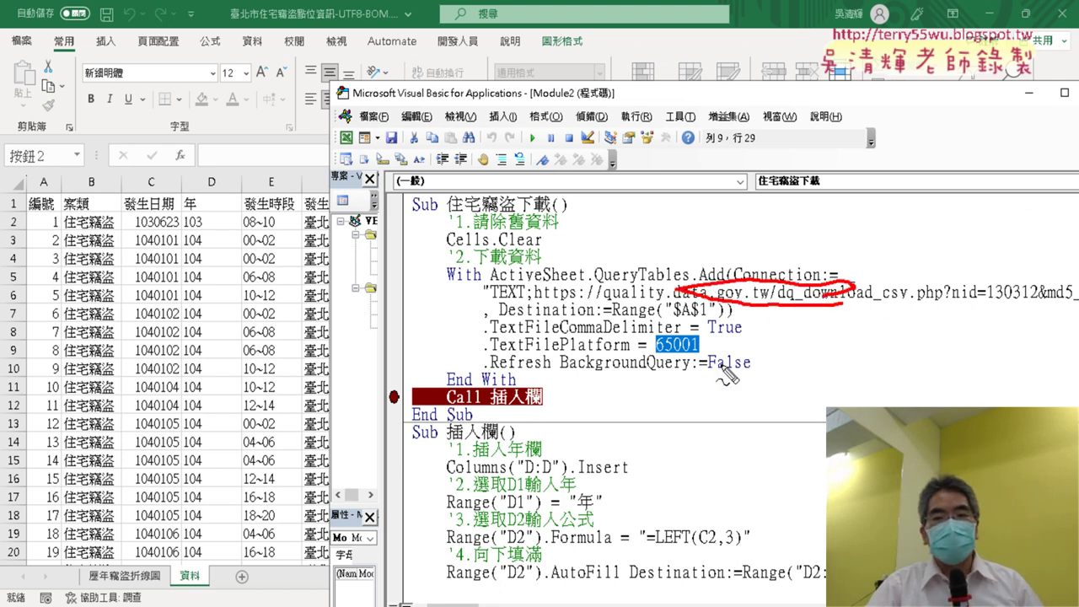
left_click_drag(710, 354, 713, 364)
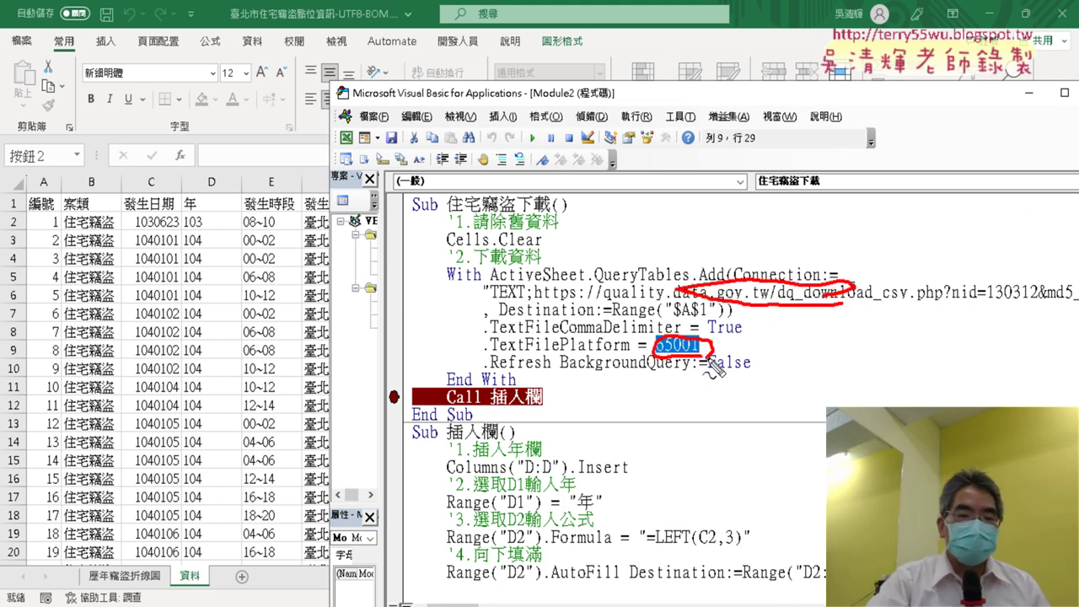
left_click_drag(546, 269, 521, 268)
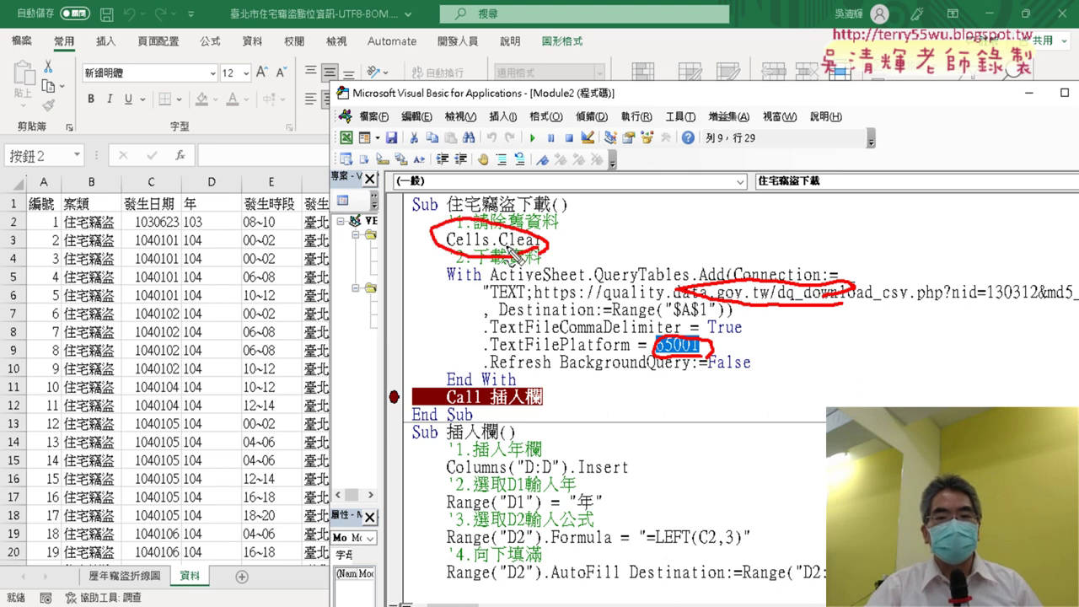
key("Escape")
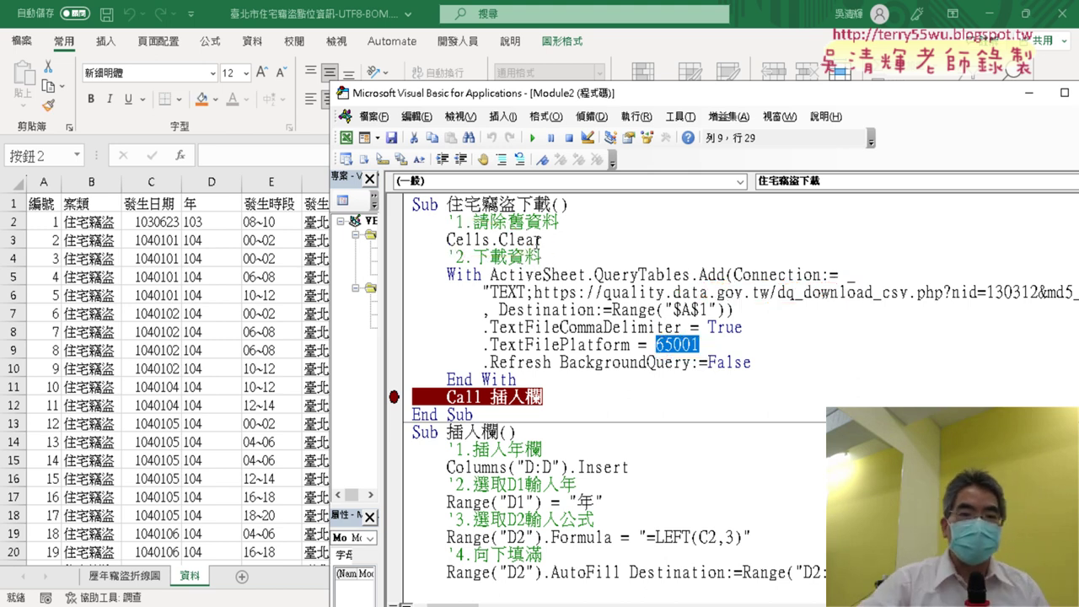
Step the download macro with F8 through .Refresh so burglary records fill the 資料 sheet.
left_click_drag(474, 222, 489, 240)
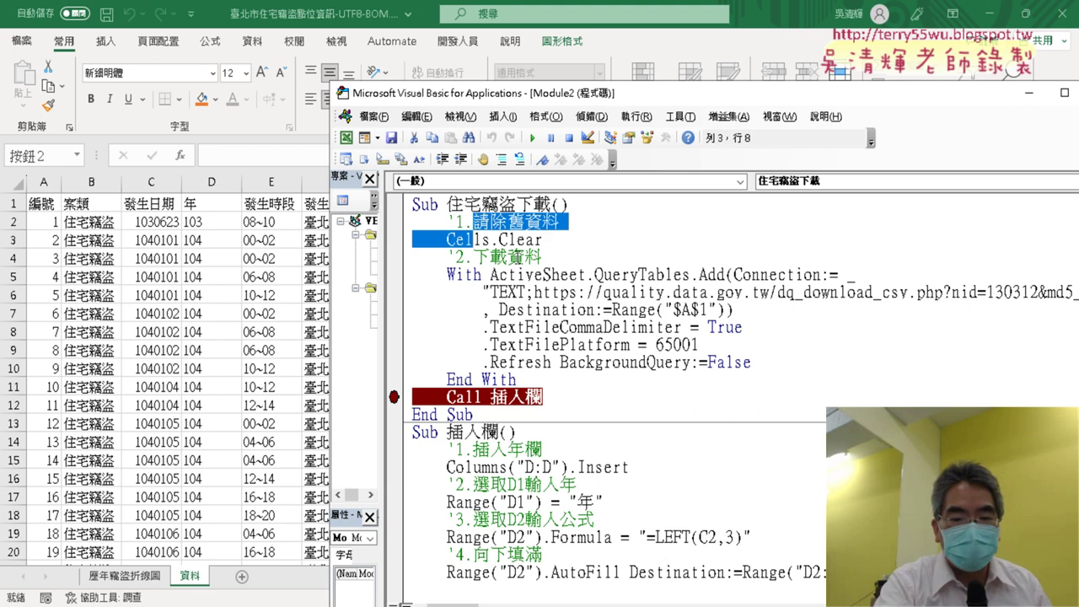
key("F8")
key("F8")
key("F8")
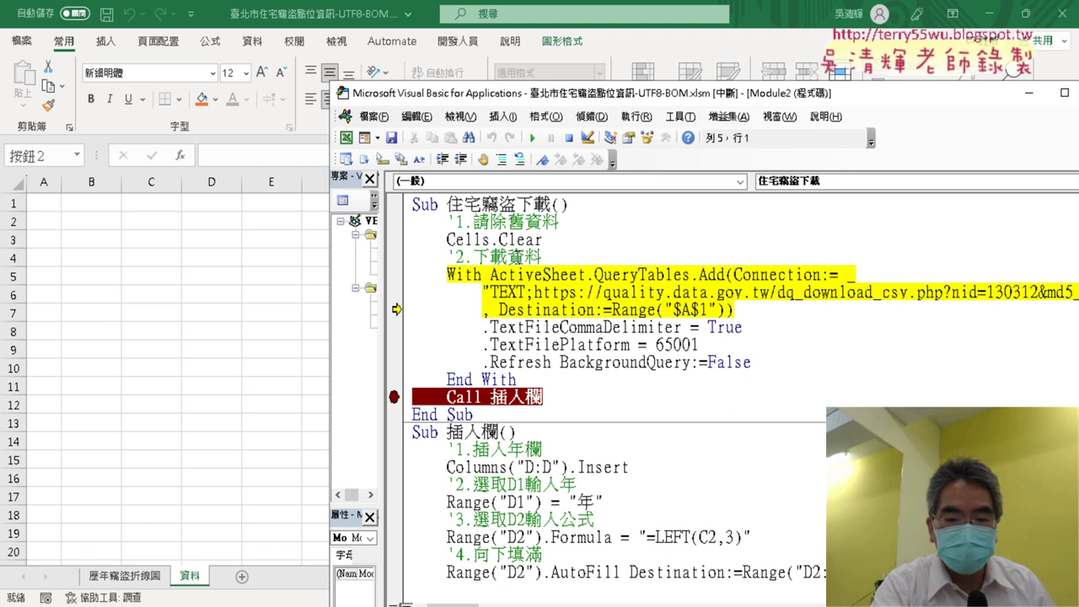
key("F8")
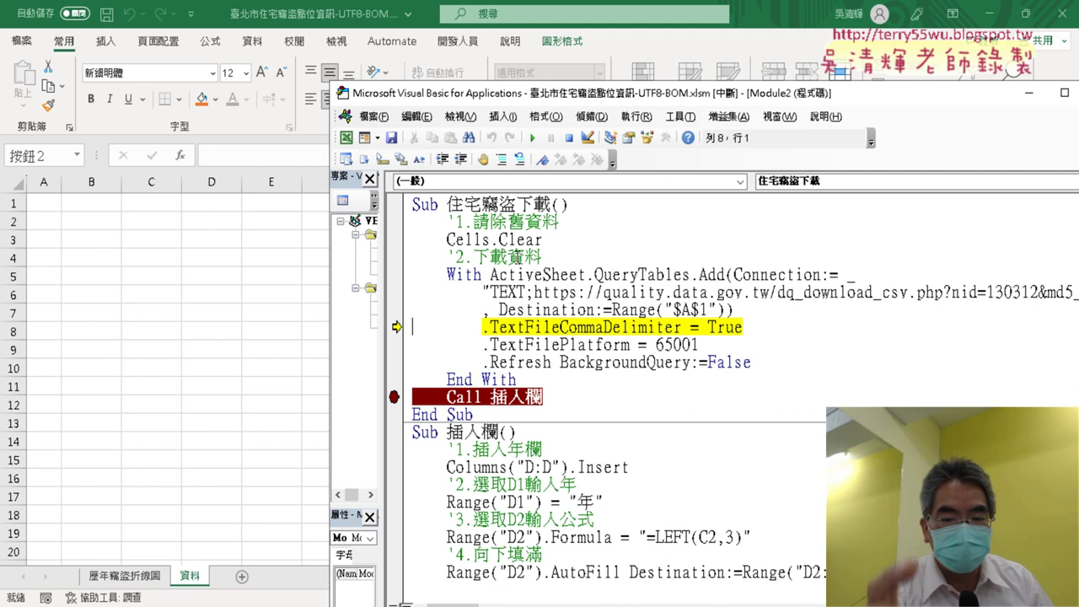
key("F8")
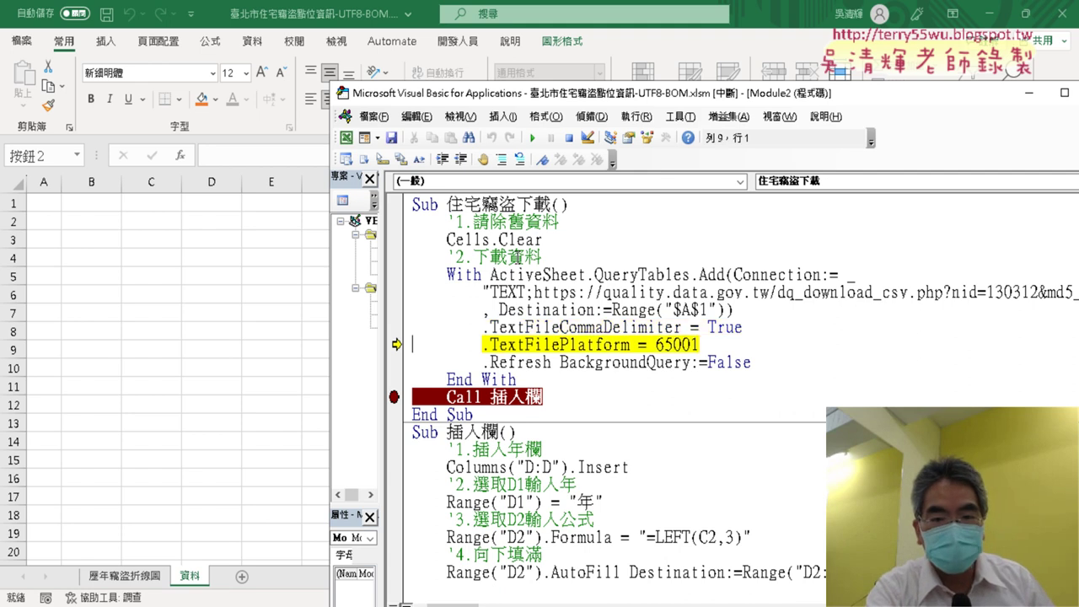
key("F8")
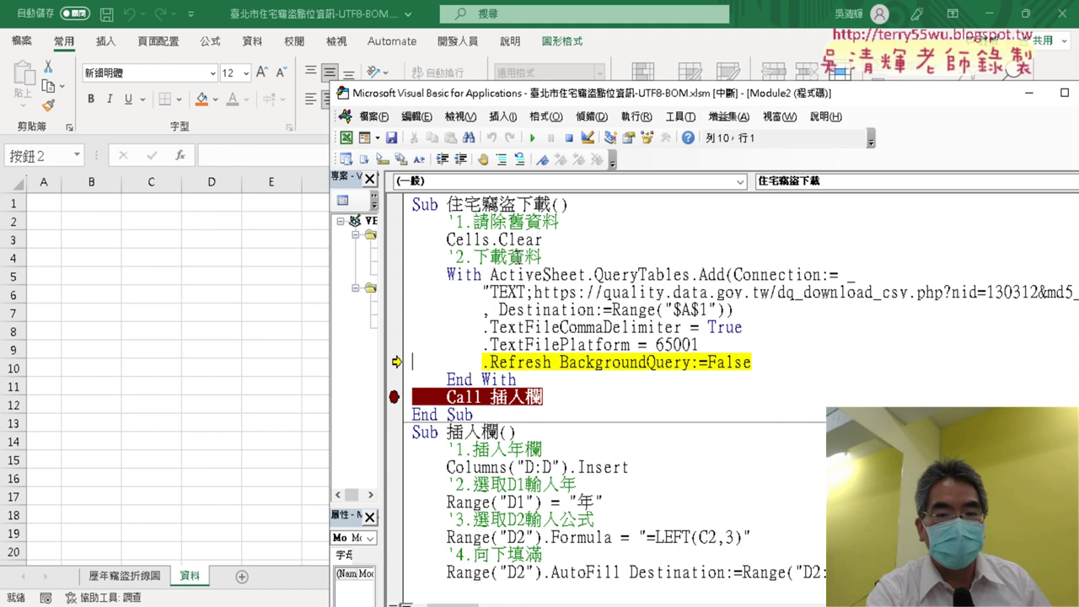
key("F8")
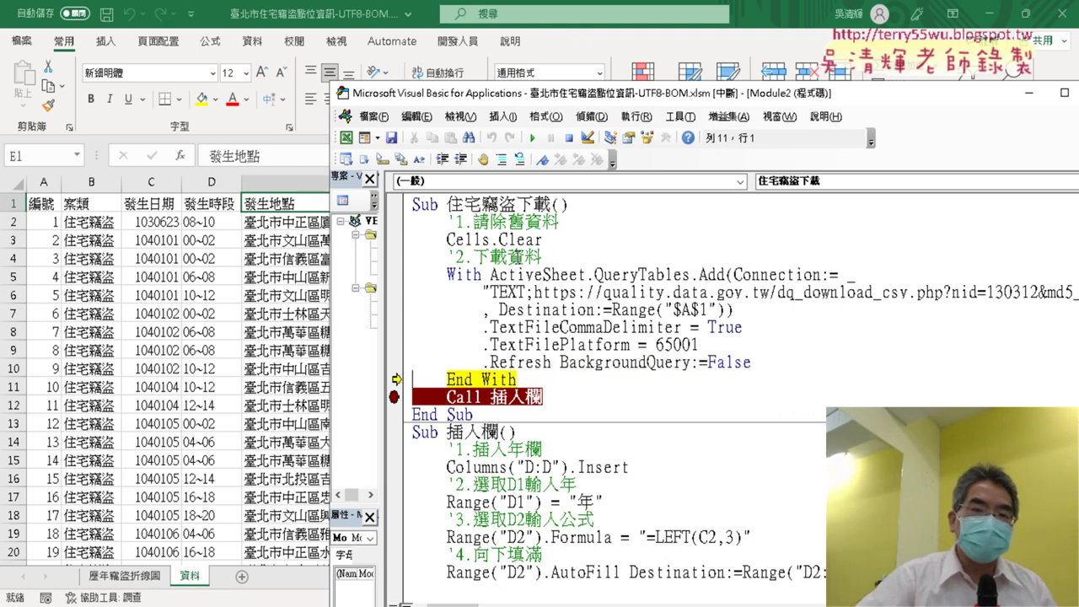
left_click(203, 260)
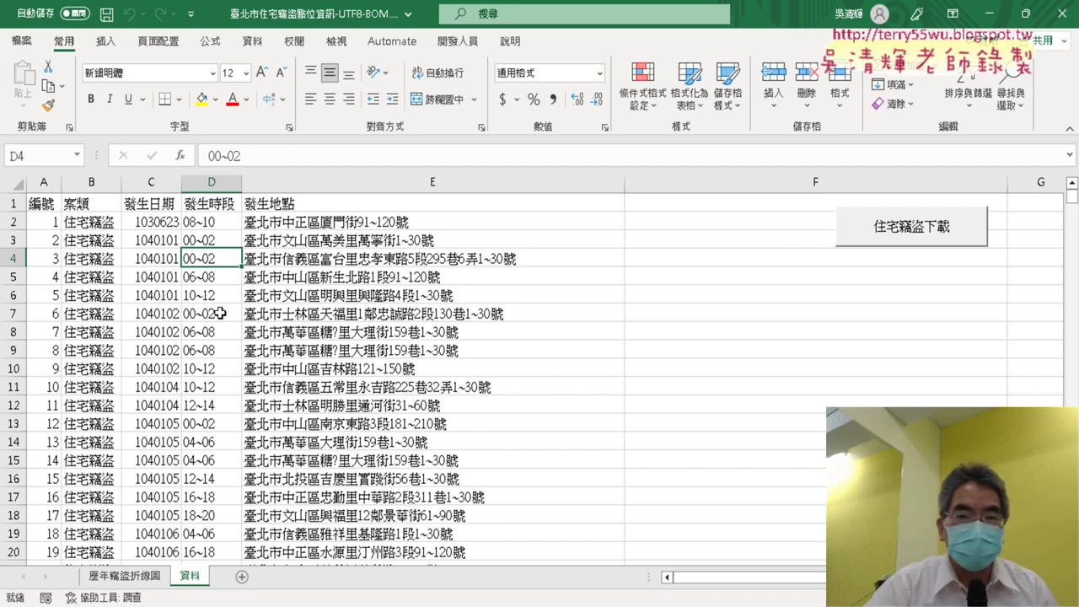
Open Visual Basic from the Developer tab and scroll to the Sub 插入欄 code.
left_click(458, 41)
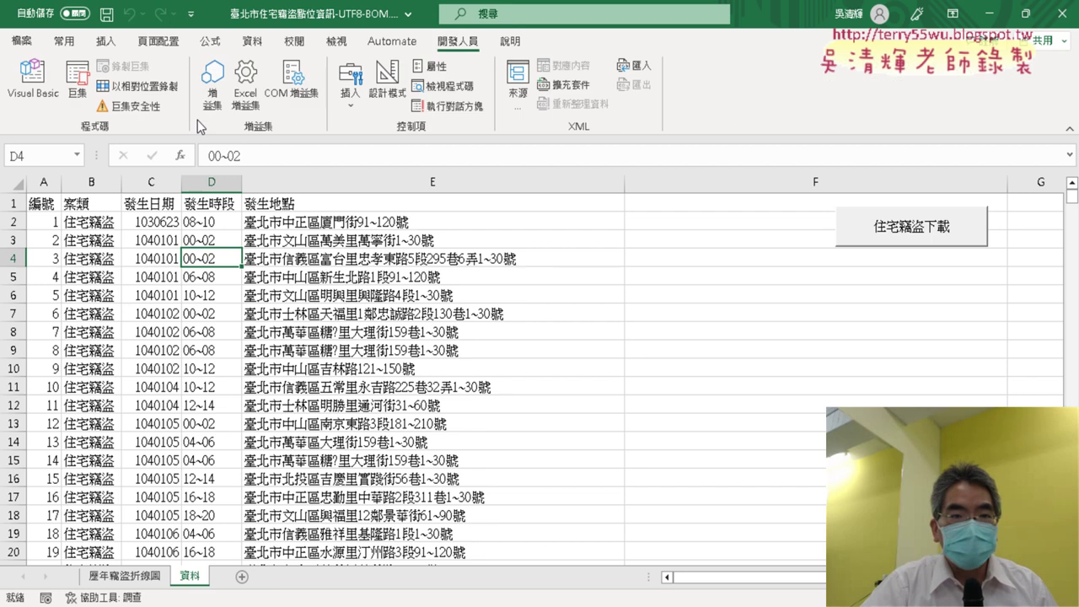
left_click(32, 80)
scroll(574, 379, "down", 1)
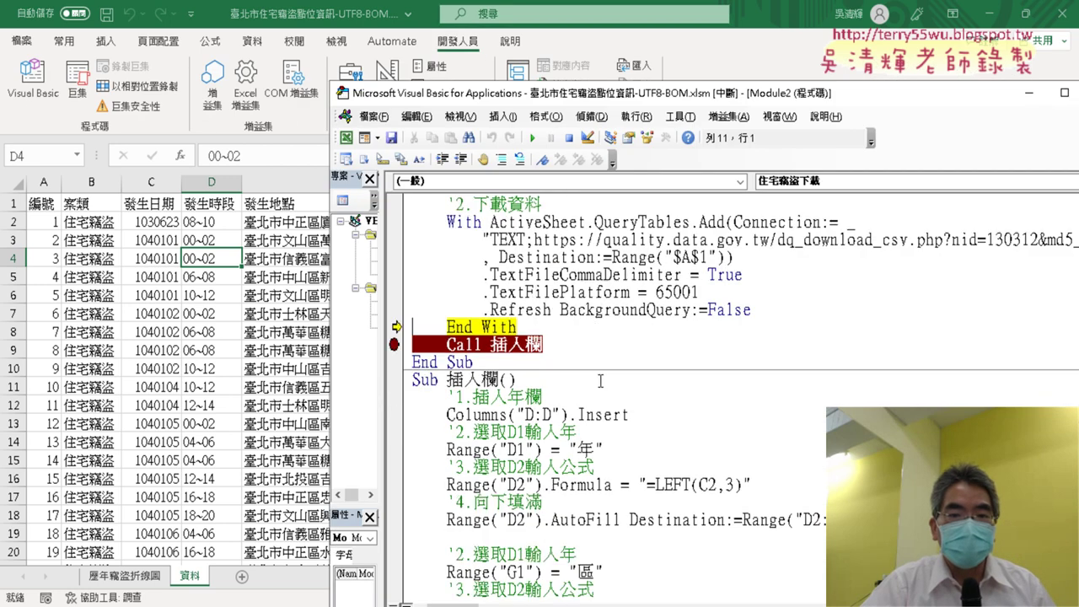
scroll(590, 363, "down", 1)
scroll(581, 314, "down", 1)
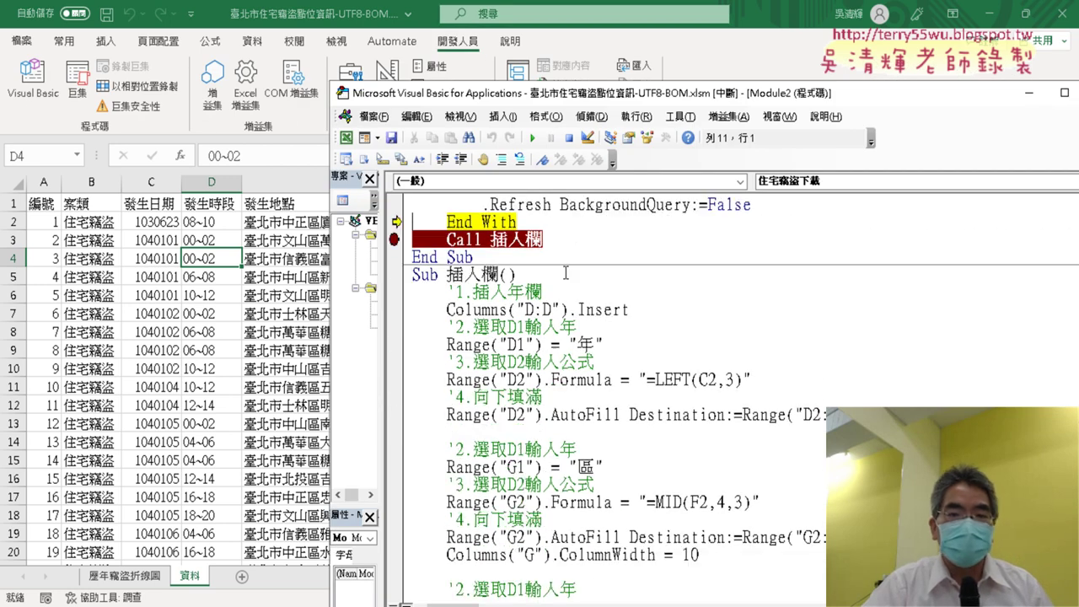
left_click_drag(543, 240, 491, 239)
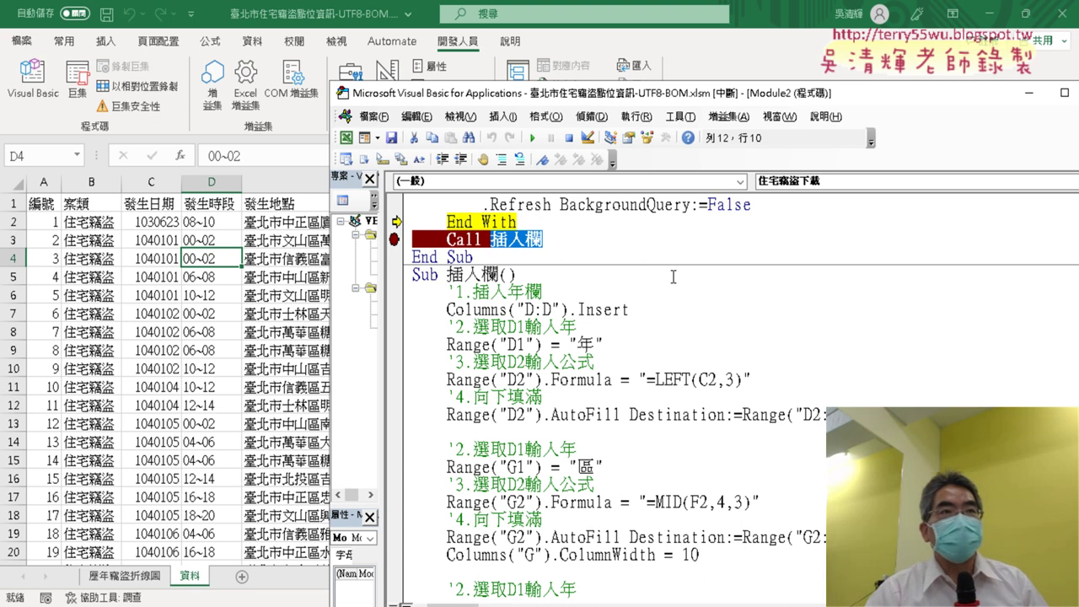
Inspect column D, empty cell F1 and the address in E2, then return to the paused code.
left_click(144, 185)
mouse_move(180, 186)
left_mouse_down()
mouse_move(207, 183)
mouse_move(216, 195)
left_mouse_up()
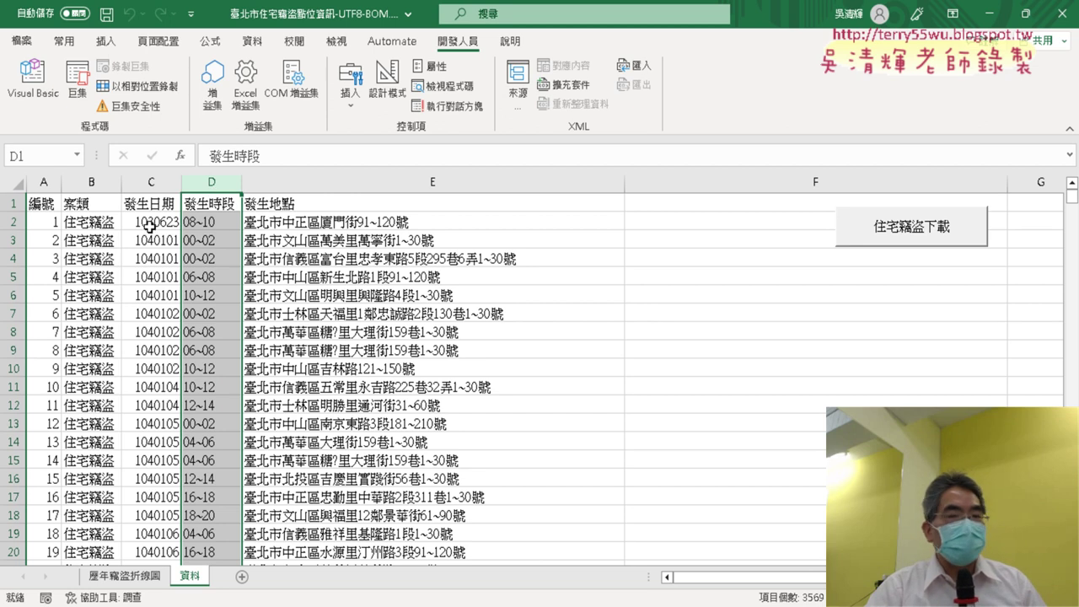
left_click(742, 205)
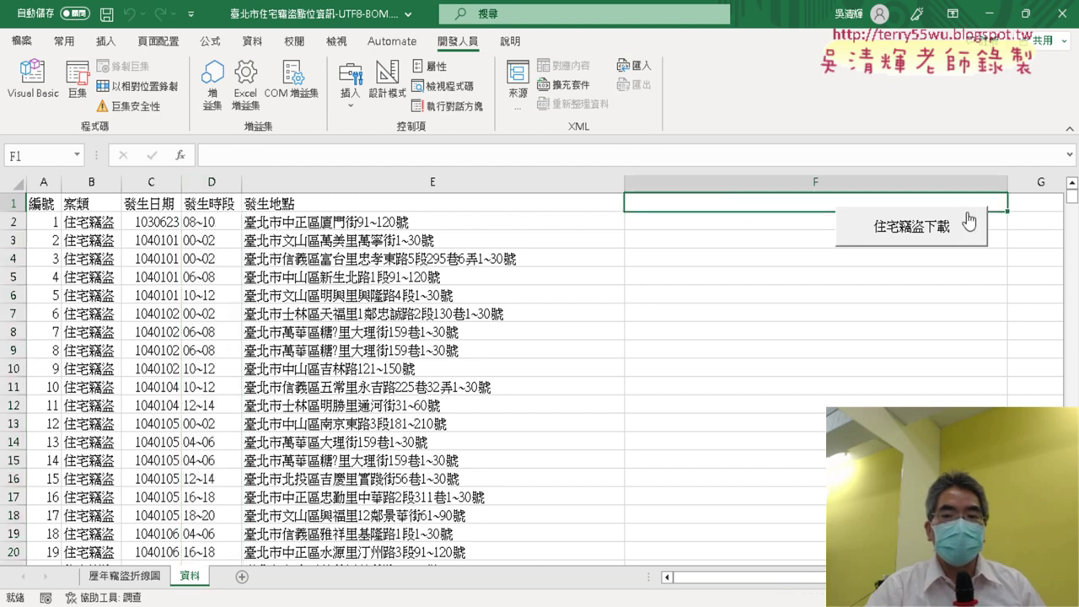
left_click(347, 221)
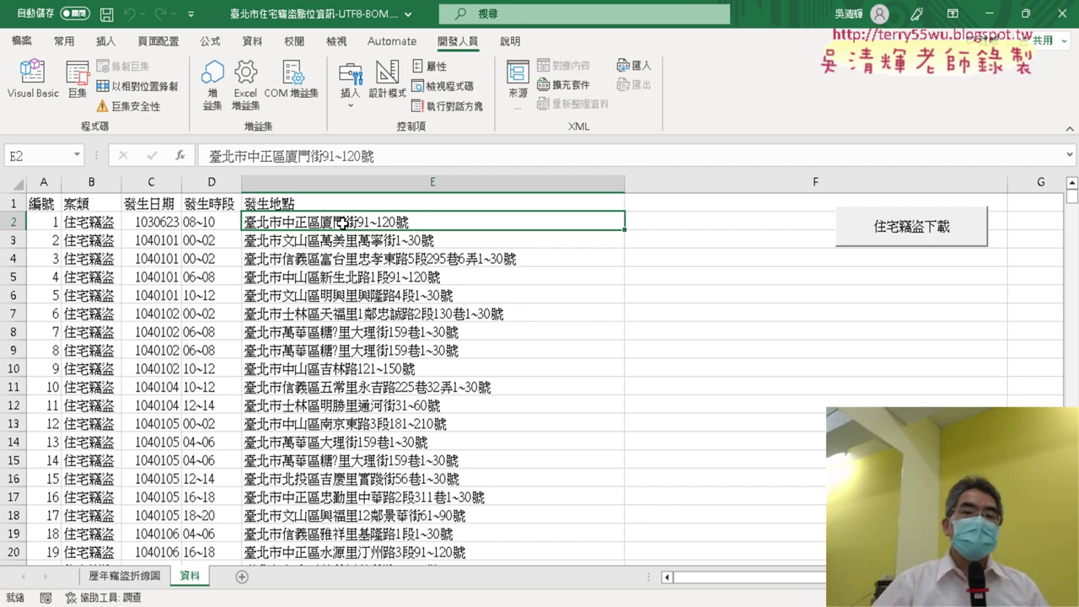
left_click(31, 74)
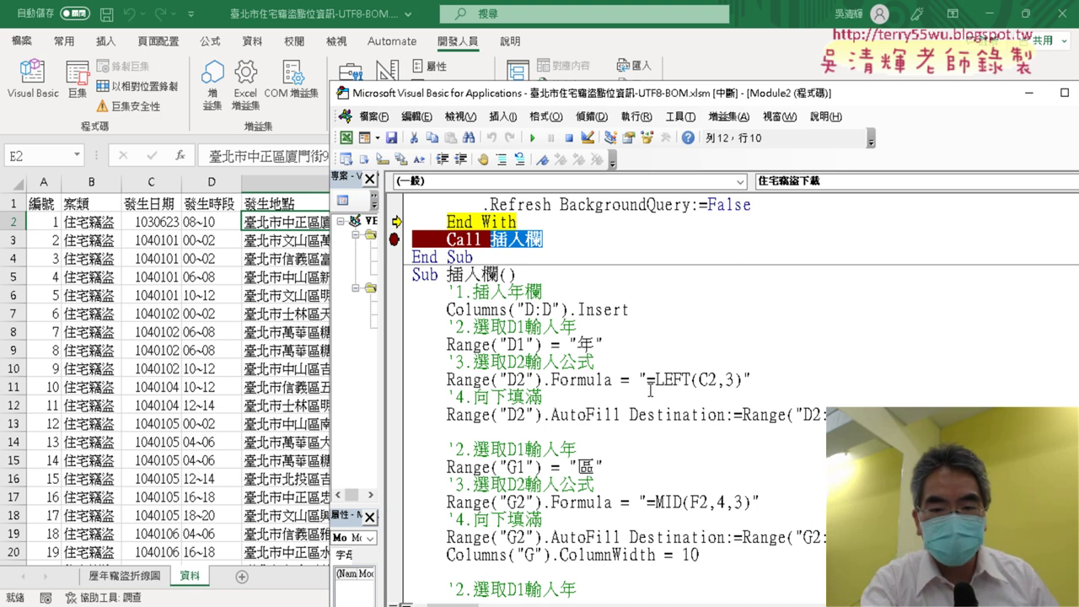
Step with F8 into the 插入欄 procedure up to the column insert statement.
key("F8")
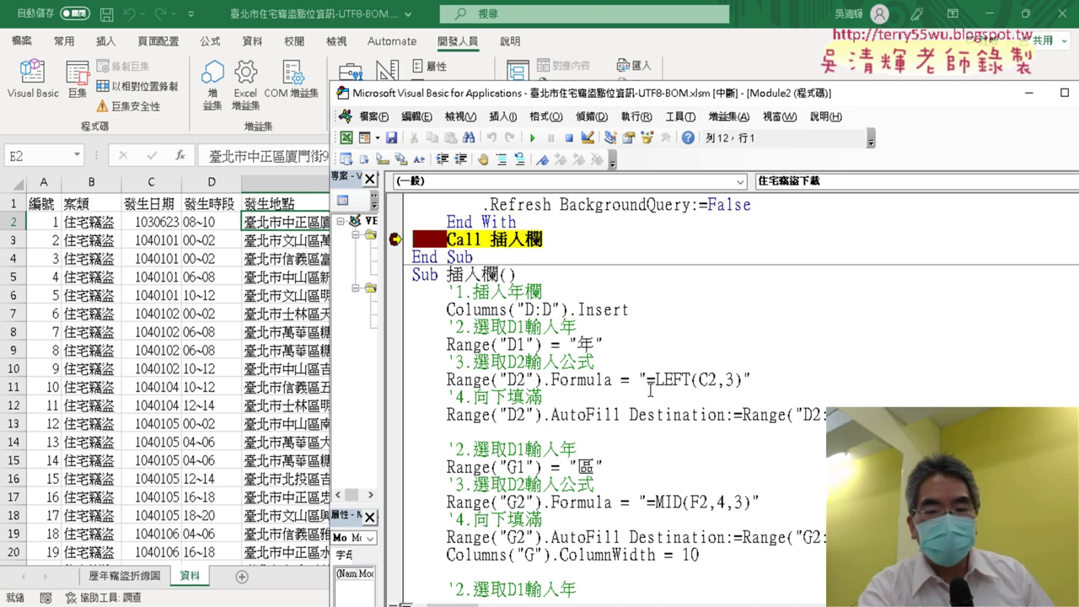
key("F8")
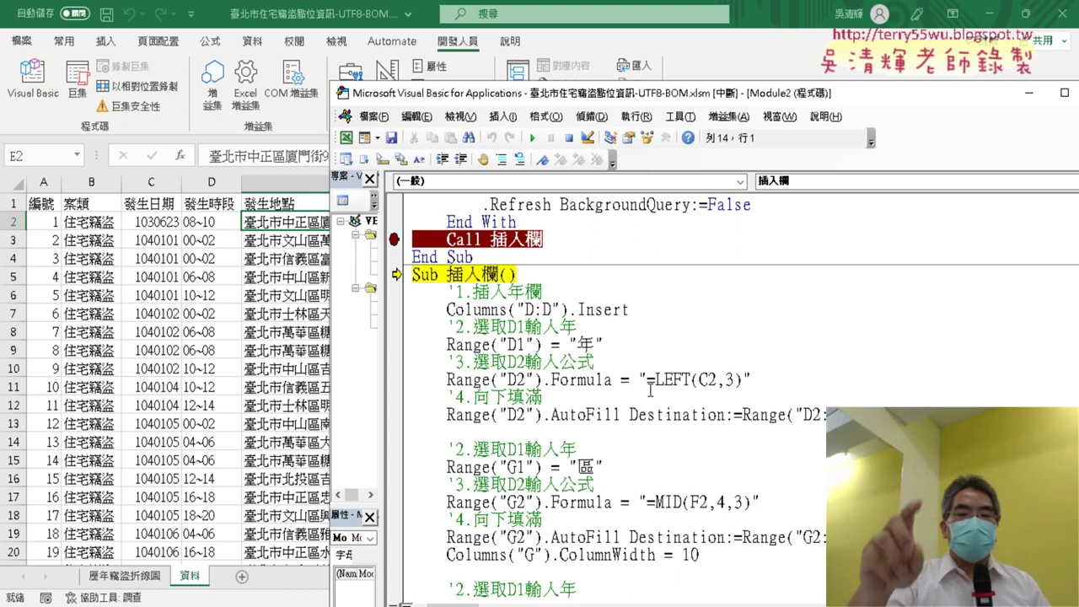
key("F8")
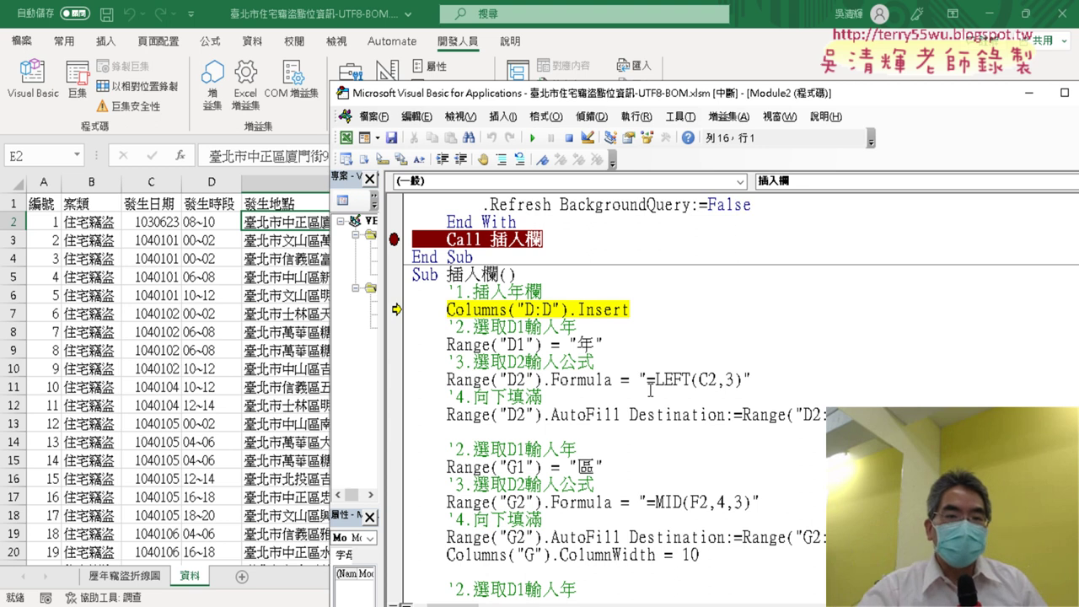
Change Columns("D:D") to Columns("D") and run the insert, adding blank column D.
left_click(475, 311)
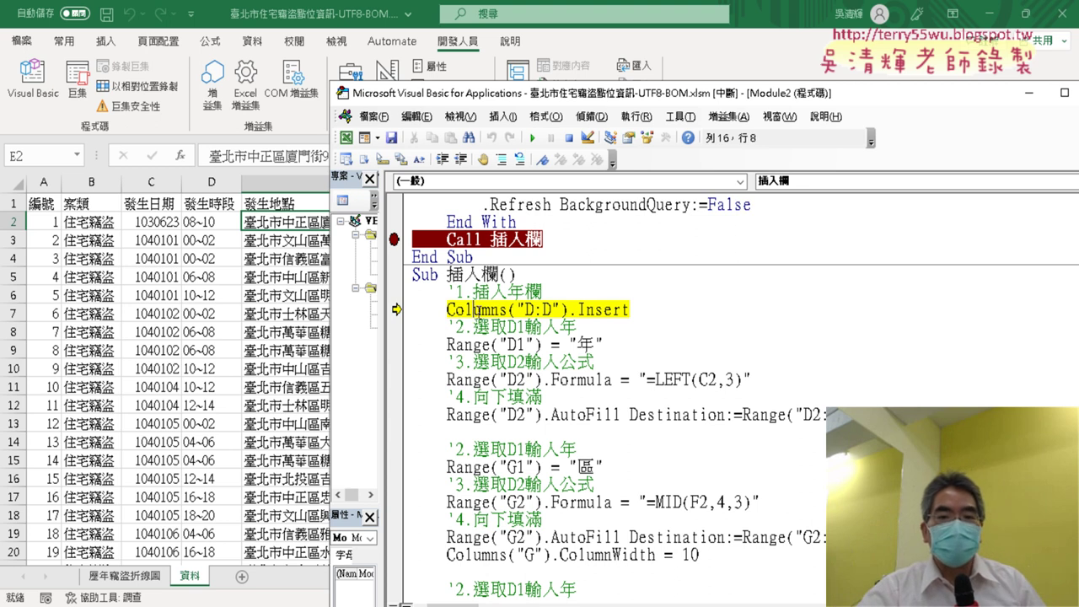
mouse_move(524, 309)
left_mouse_down()
mouse_move(549, 326)
mouse_move(554, 310)
left_mouse_up()
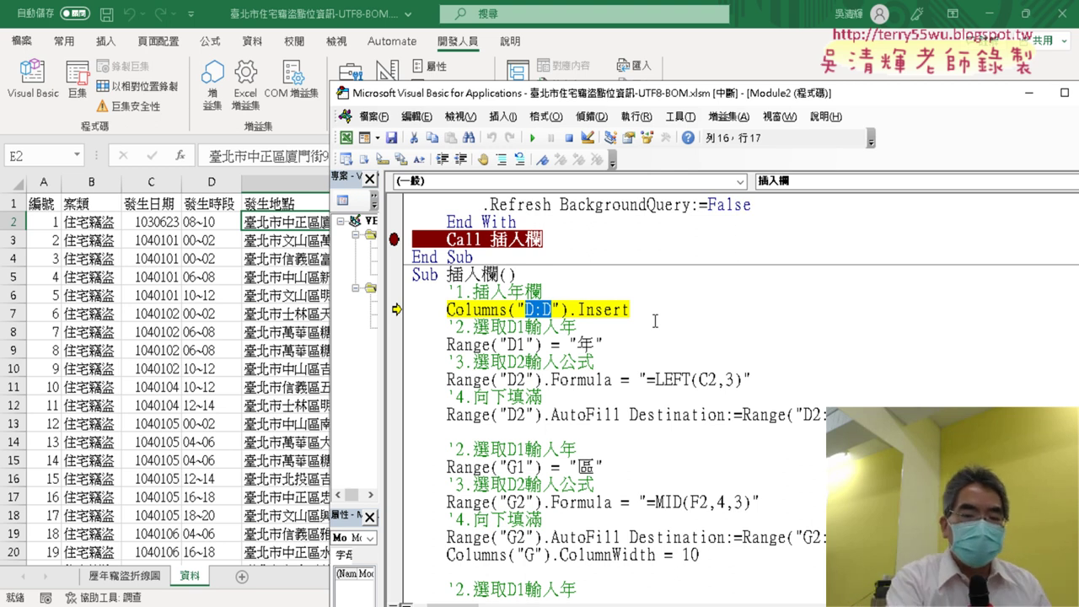
type("D")
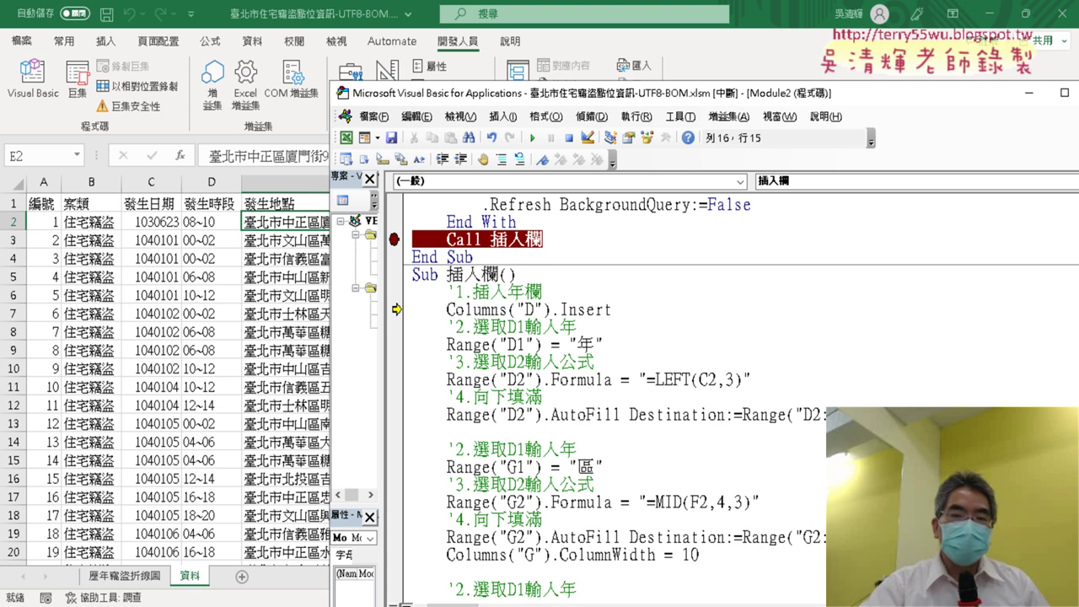
left_click_drag(629, 311, 448, 309)
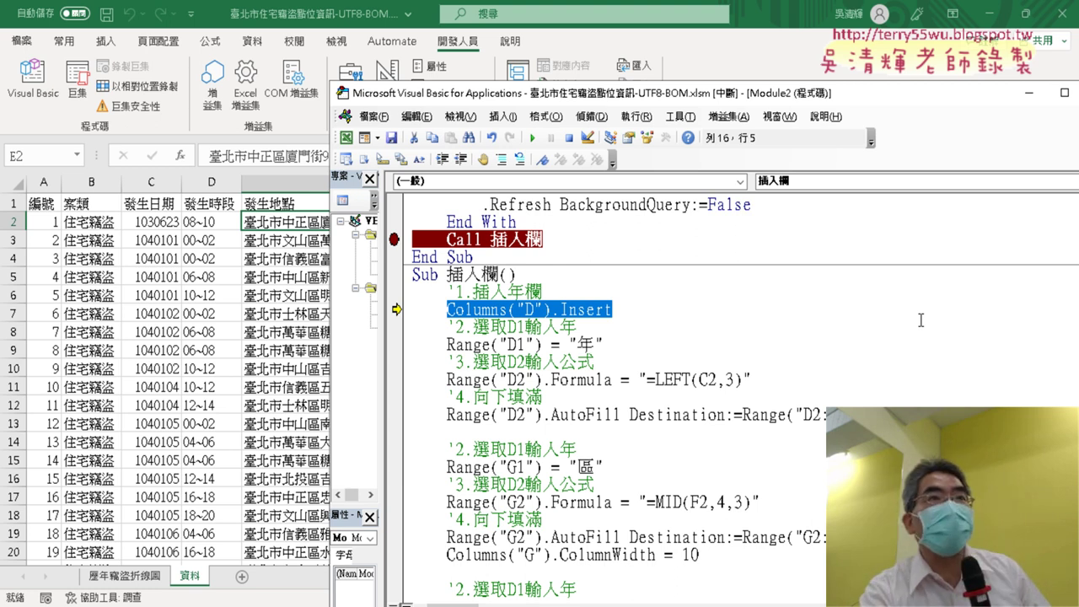
key("F8")
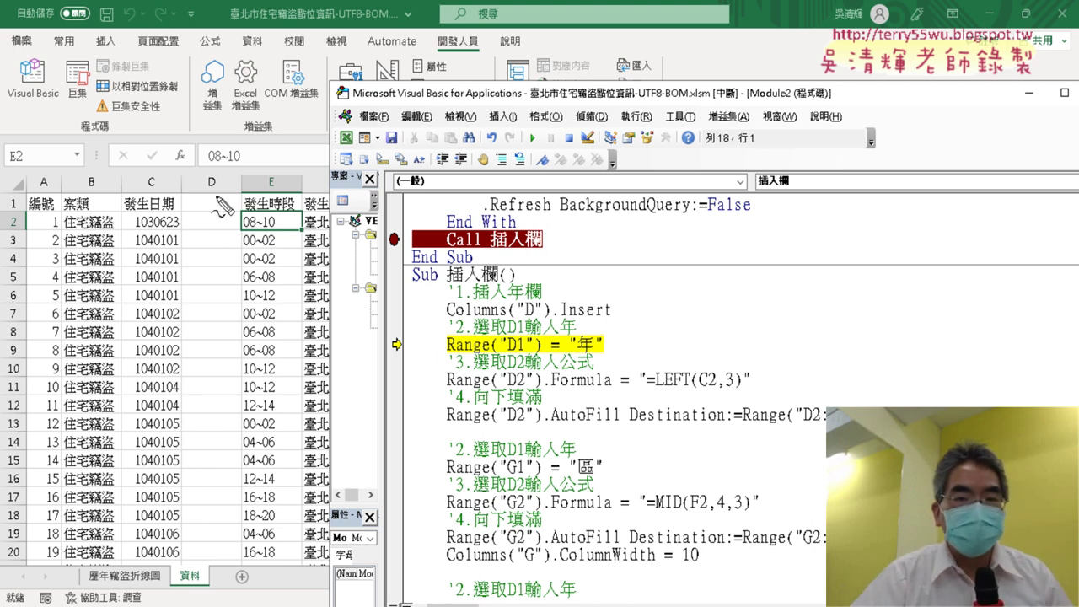
mouse_move(218, 196)
left_mouse_down()
mouse_move(212, 287)
mouse_move(221, 268)
left_mouse_up()
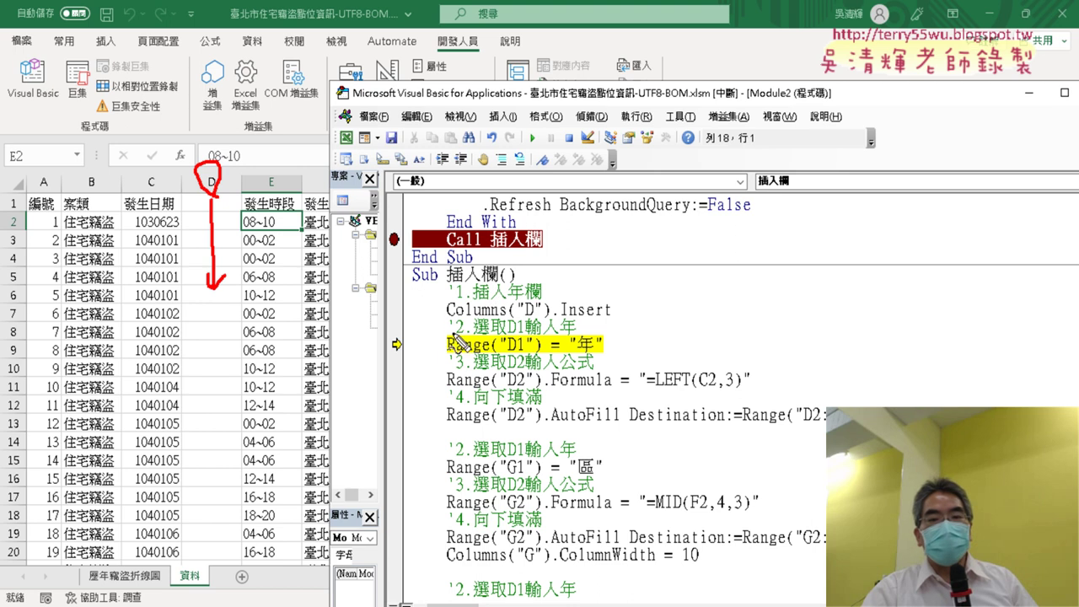
left_click_drag(451, 321, 625, 324)
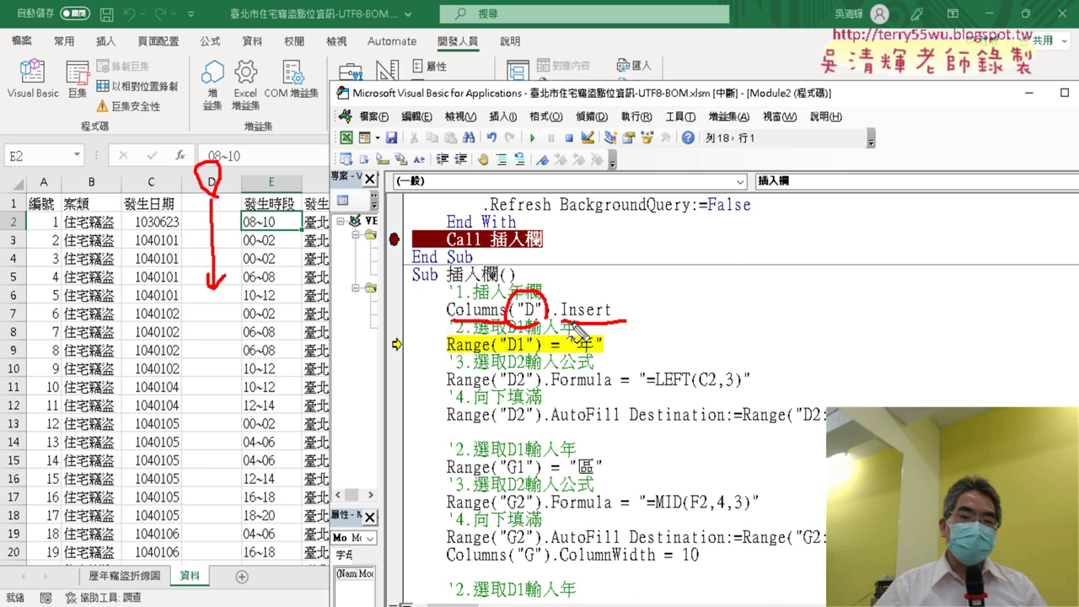
key("Escape")
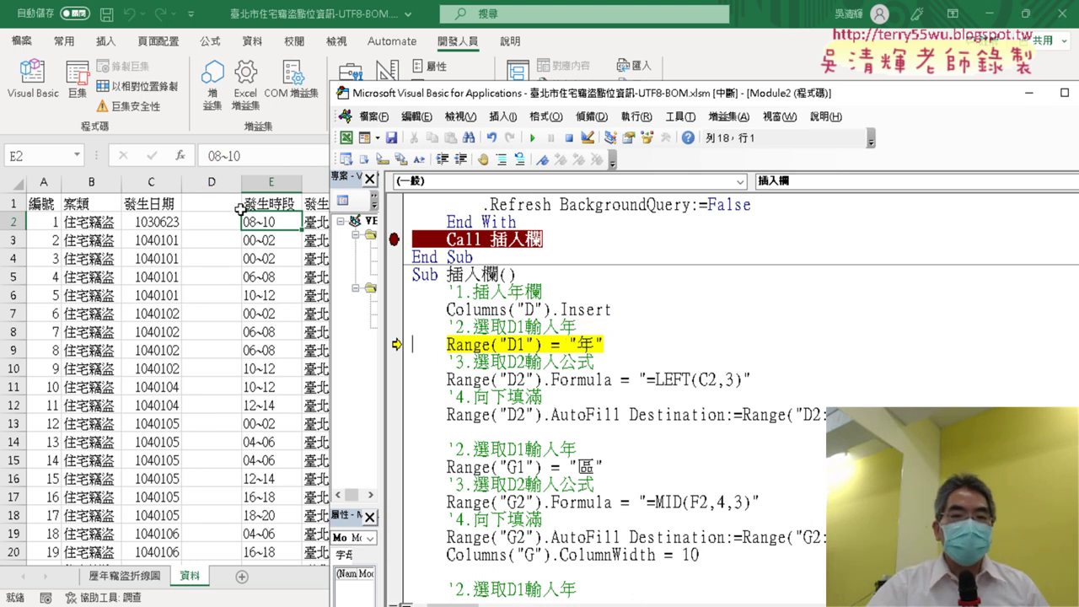
Explain the D1 header line and run it to write 年 into D1.
left_click(602, 345)
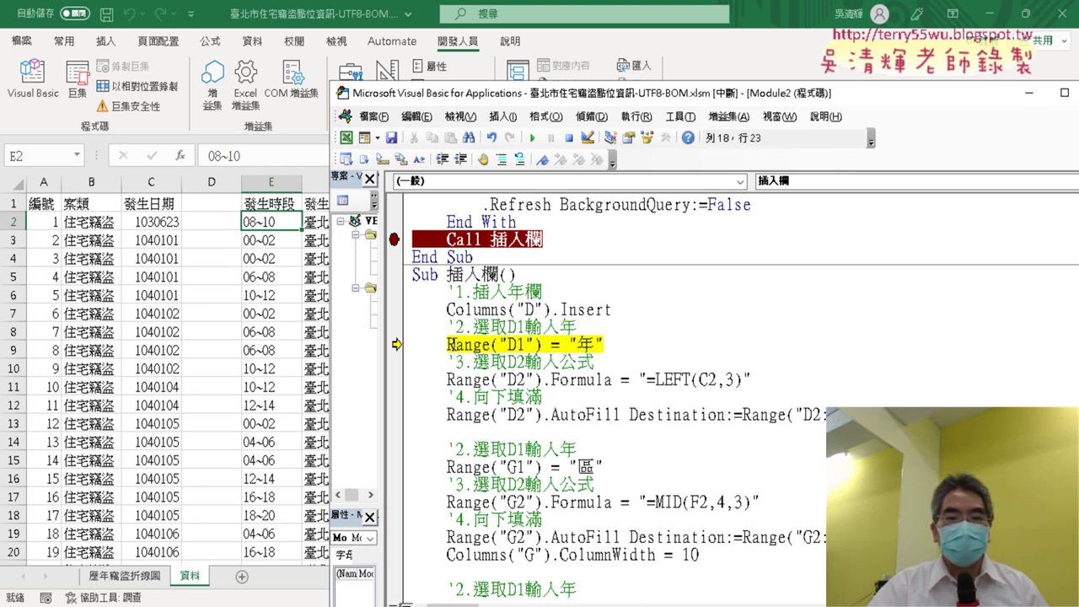
left_click_drag(449, 344, 544, 346)
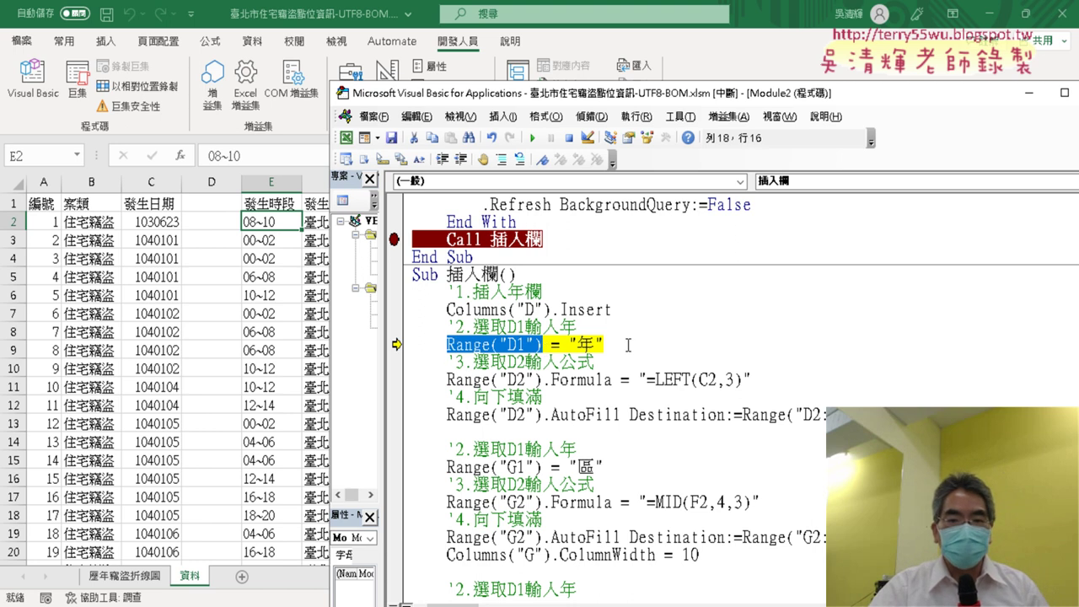
left_click_drag(628, 345, 560, 345)
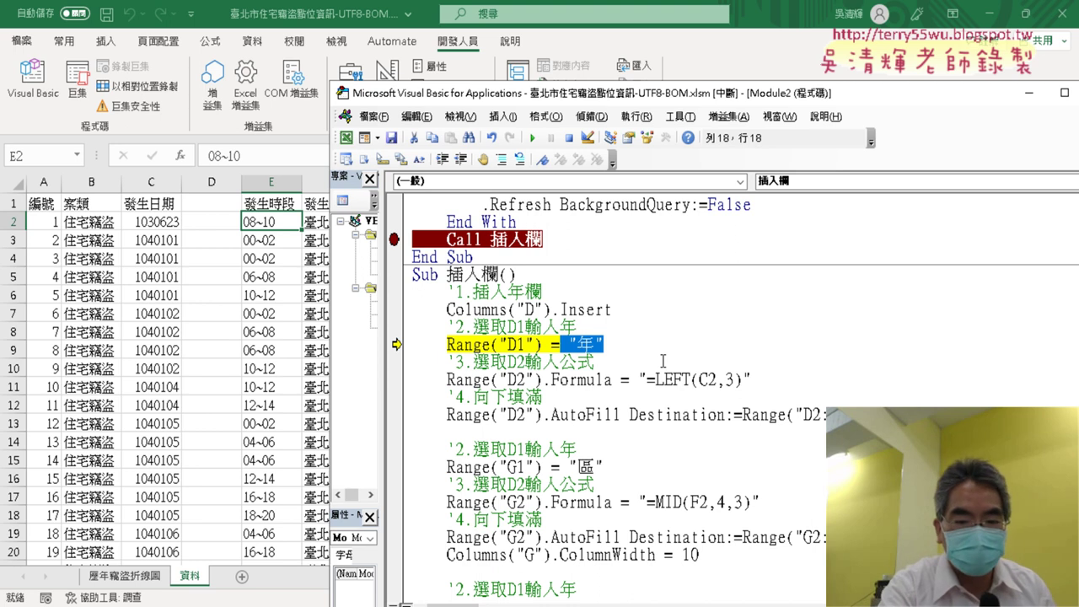
key("F8")
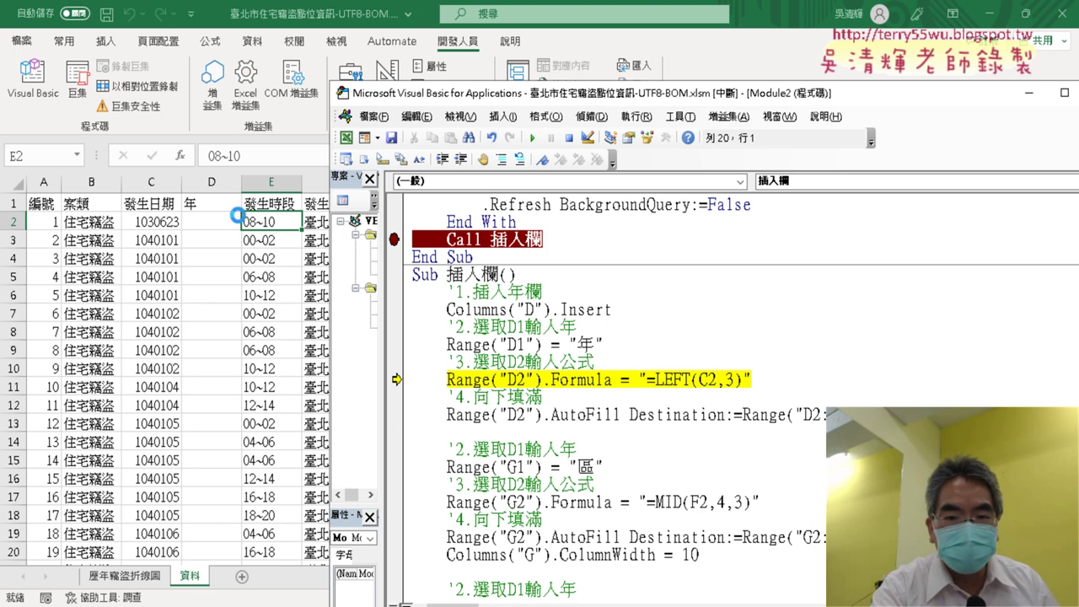
Run the line putting =LEFT(C2,3) into D2 and check the result 103 on the sheet.
left_click(571, 380)
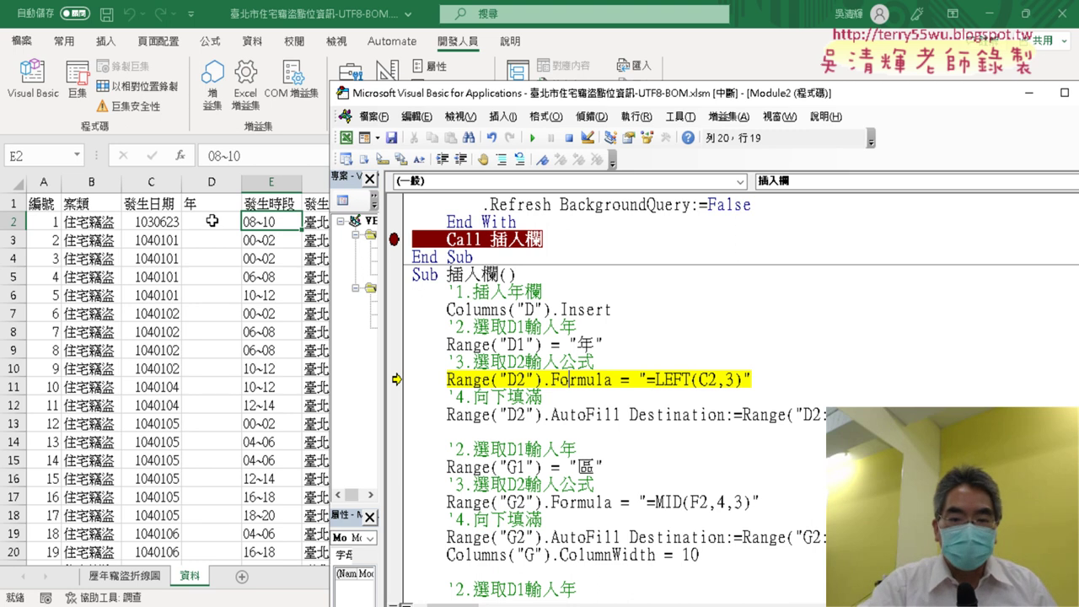
key("F8")
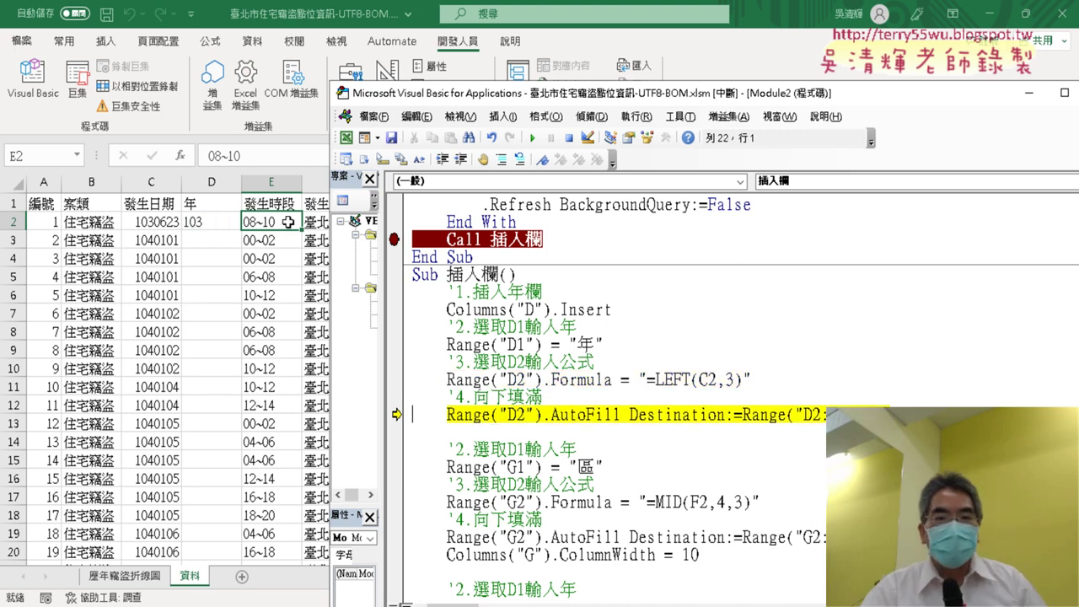
left_click(215, 207)
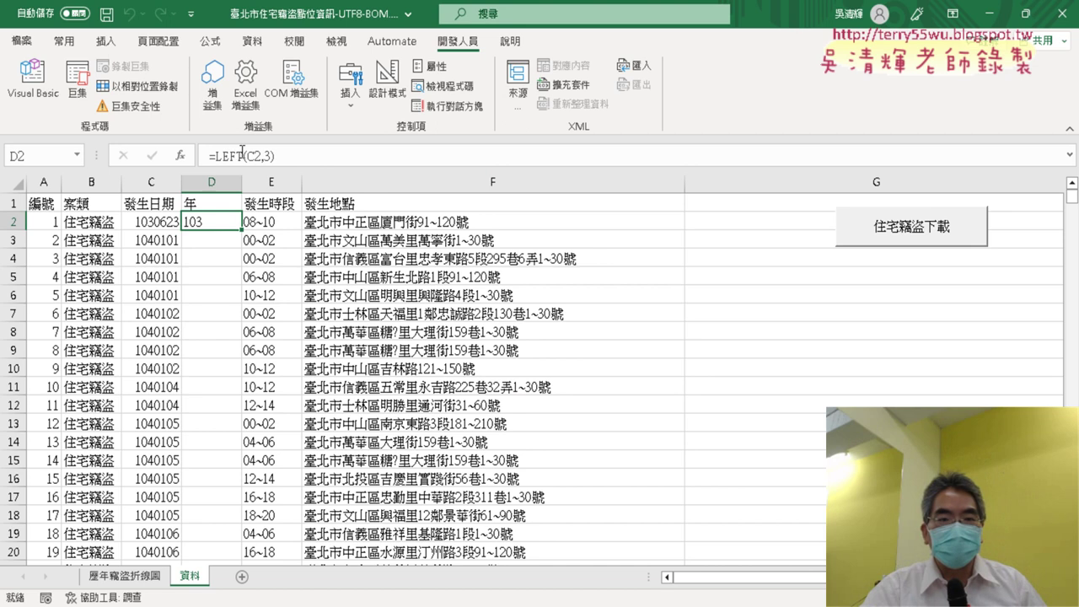
Delete .Formula from the Range("D2") line of the macro code.
left_click(32, 80)
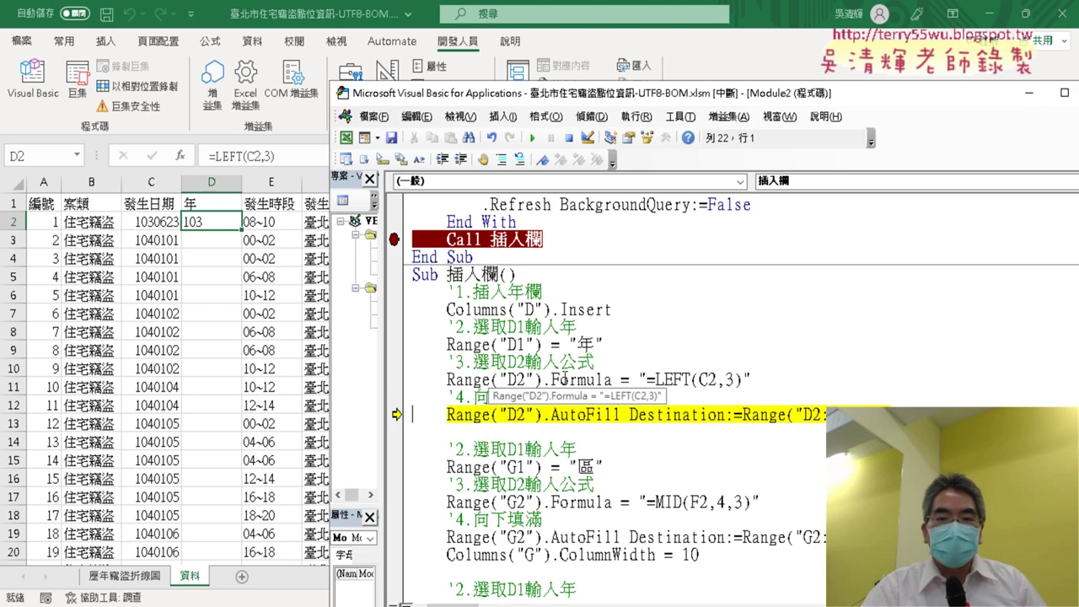
left_click_drag(544, 379, 616, 386)
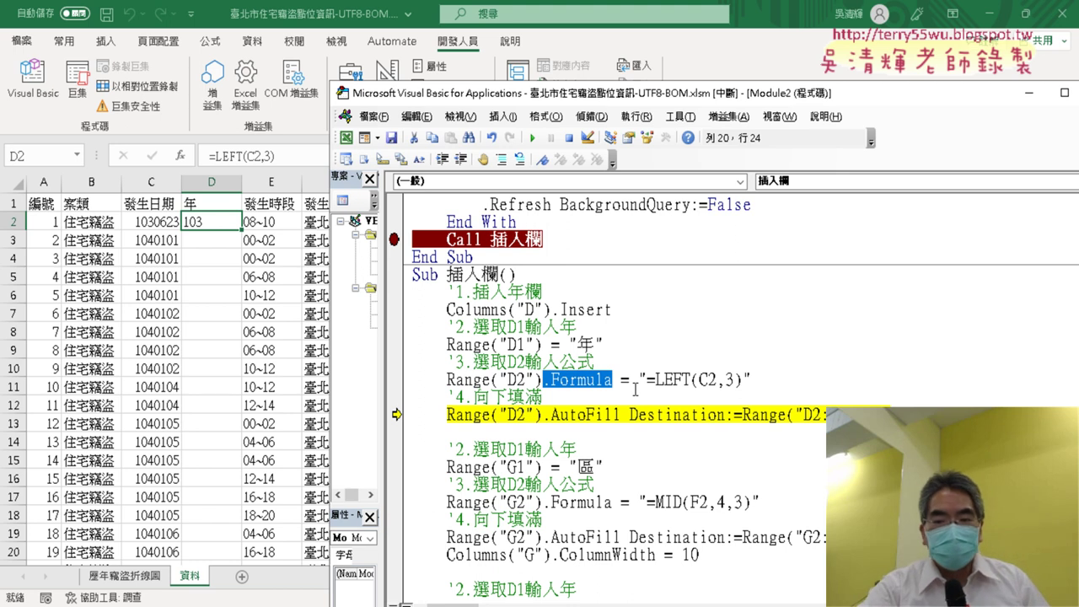
key("Delete")
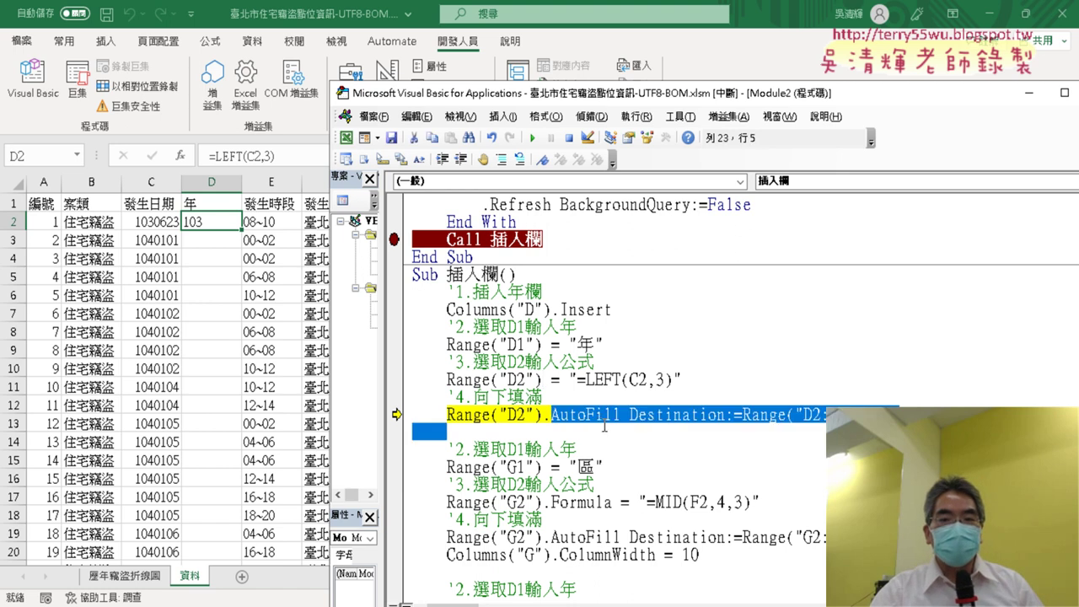
Step the AutoFill line with F8 so column D fills down, showing 104 below 103.
left_click_drag(552, 415, 611, 415)
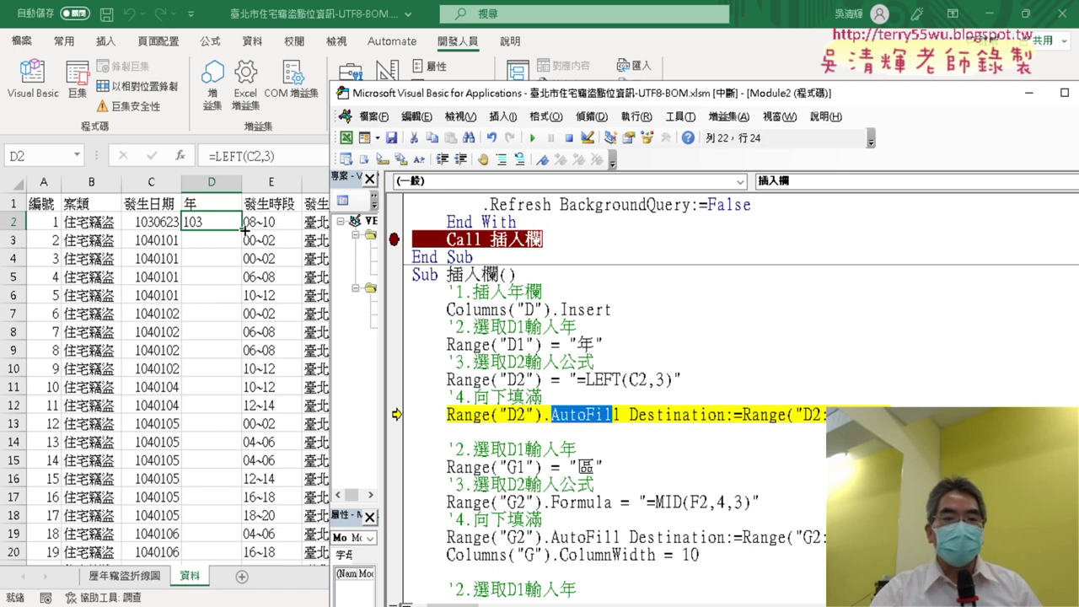
left_click_drag(629, 415, 737, 414)
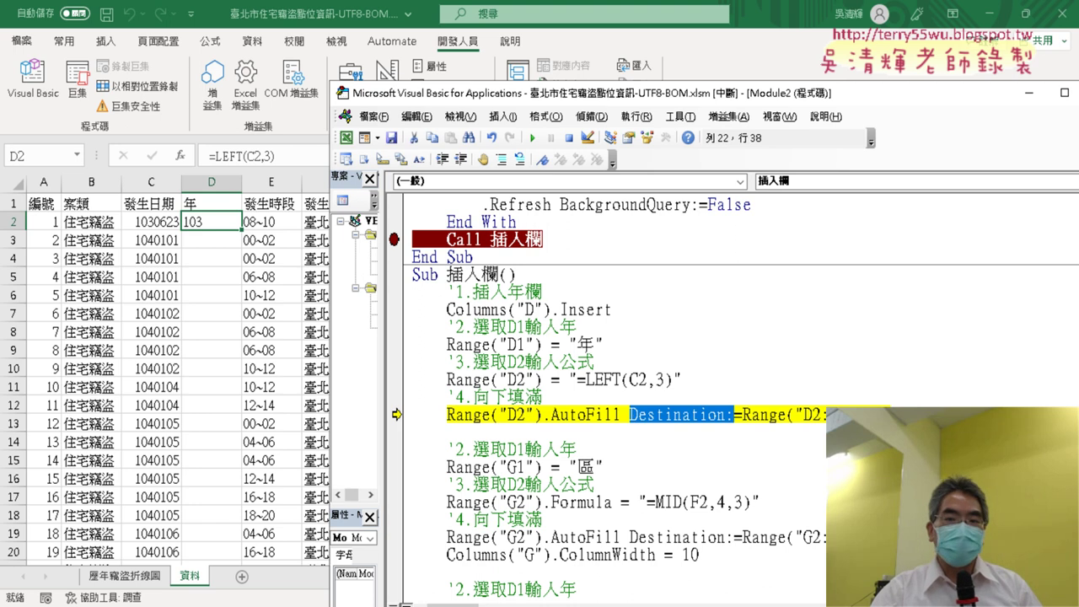
left_click(858, 415)
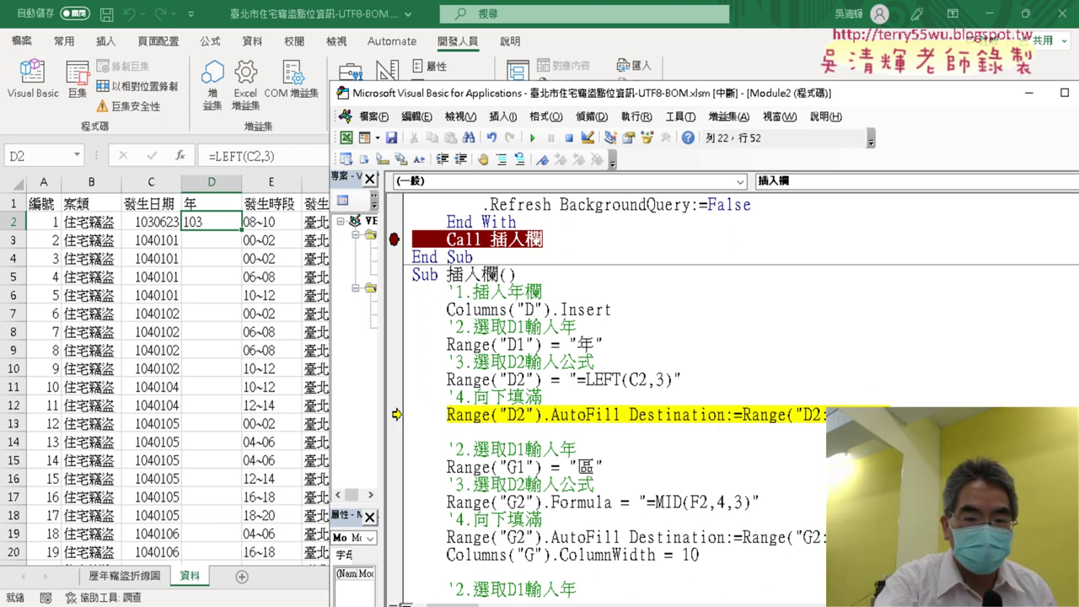
key("F8")
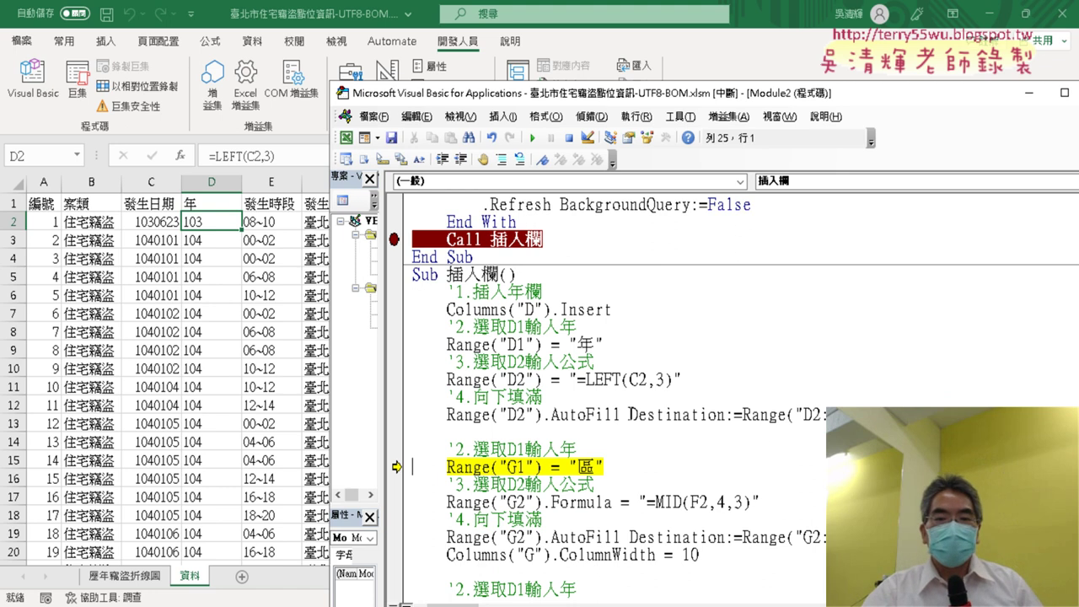
double_click(851, 414)
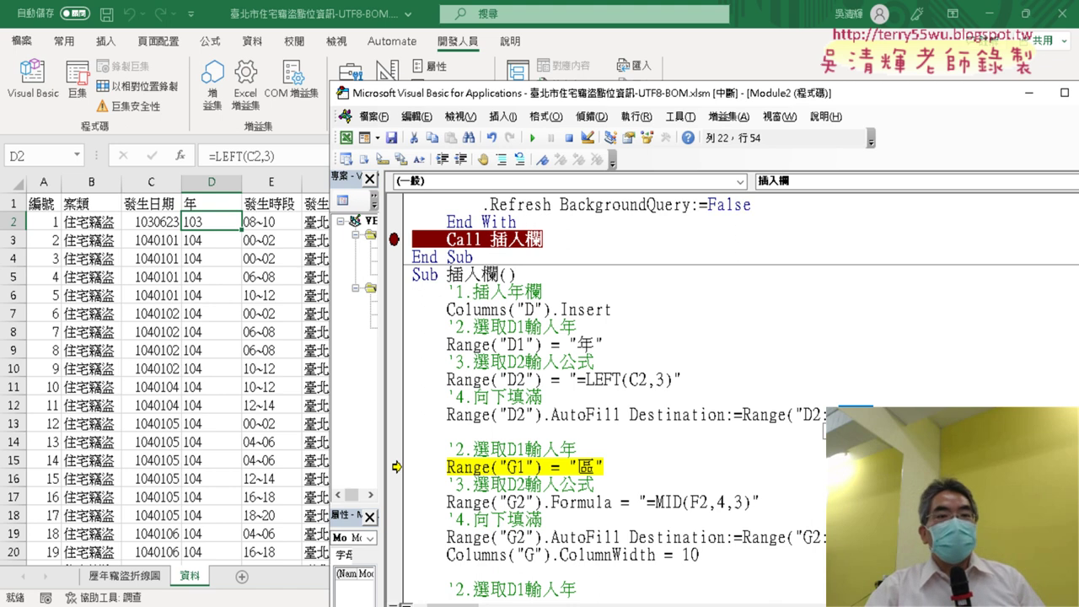
left_click(40, 203)
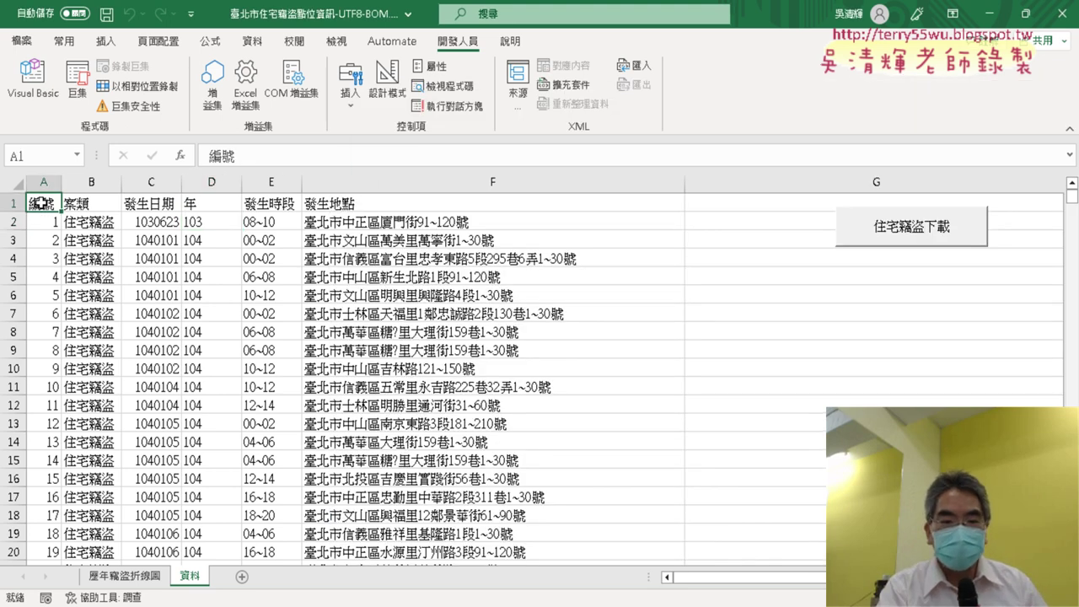
key("ctrl+Down")
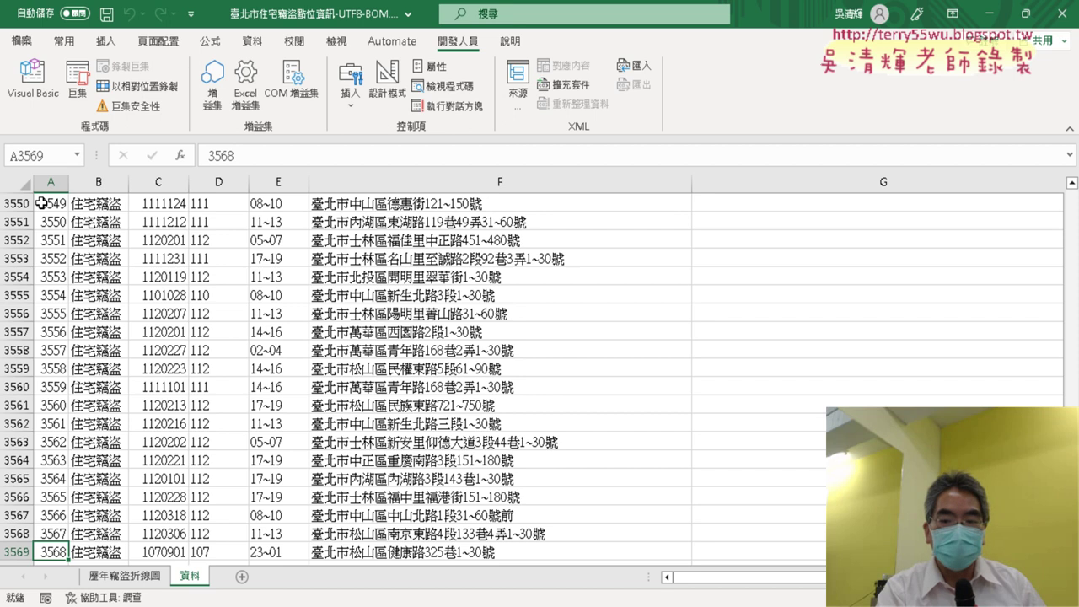
key("ctrl+Up")
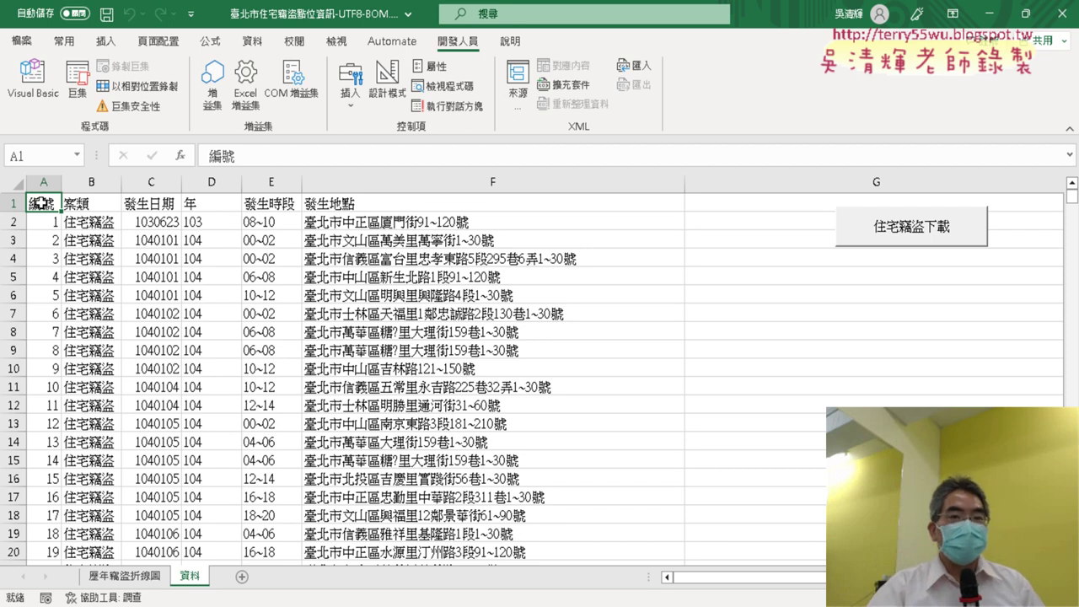
left_click(33, 78)
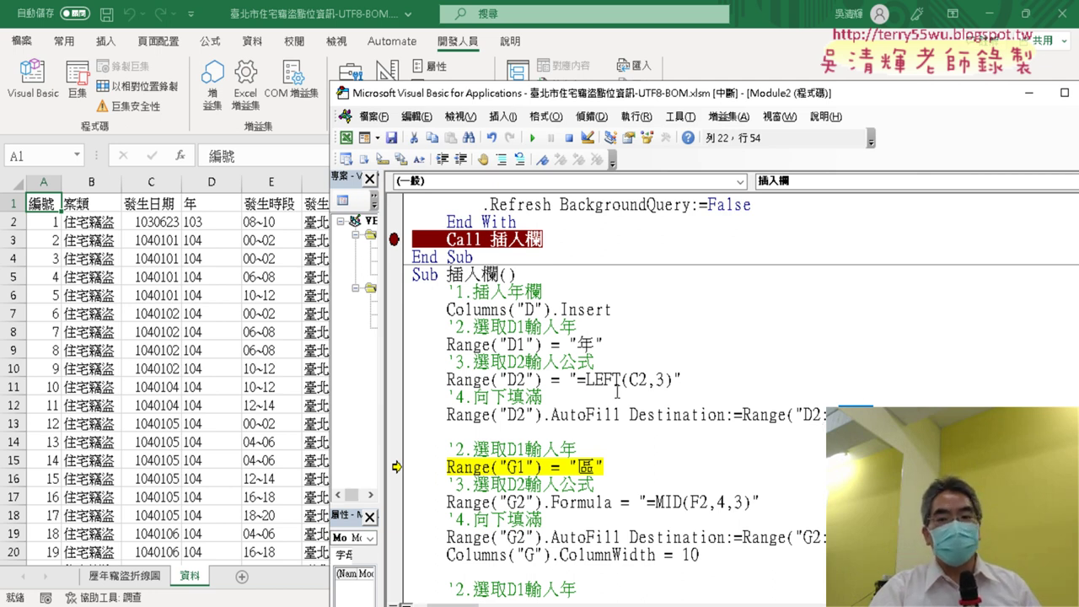
scroll(625, 384, "down", 1)
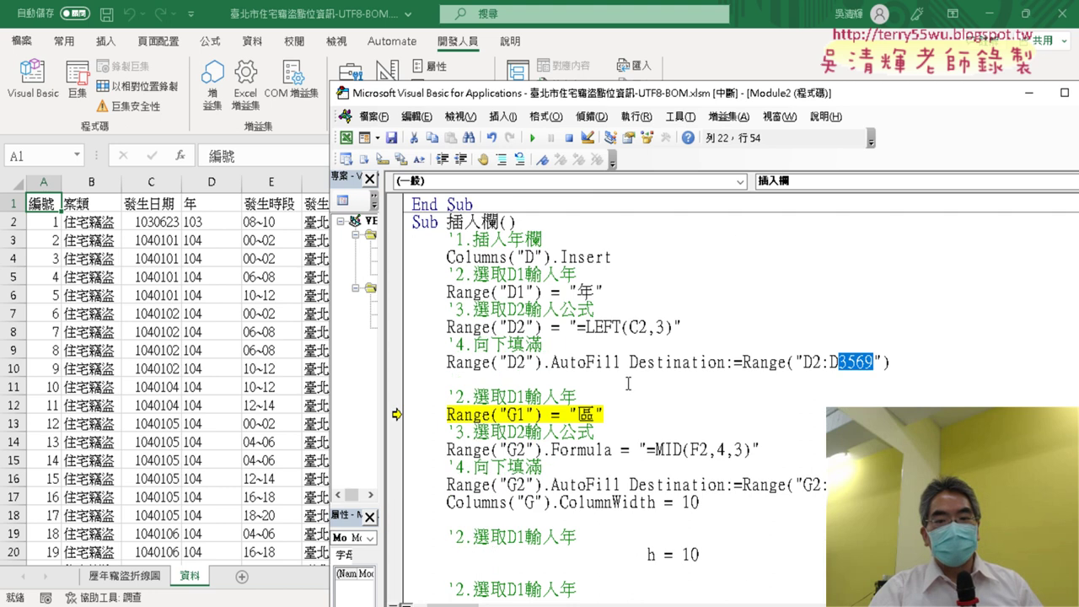
left_click(608, 337)
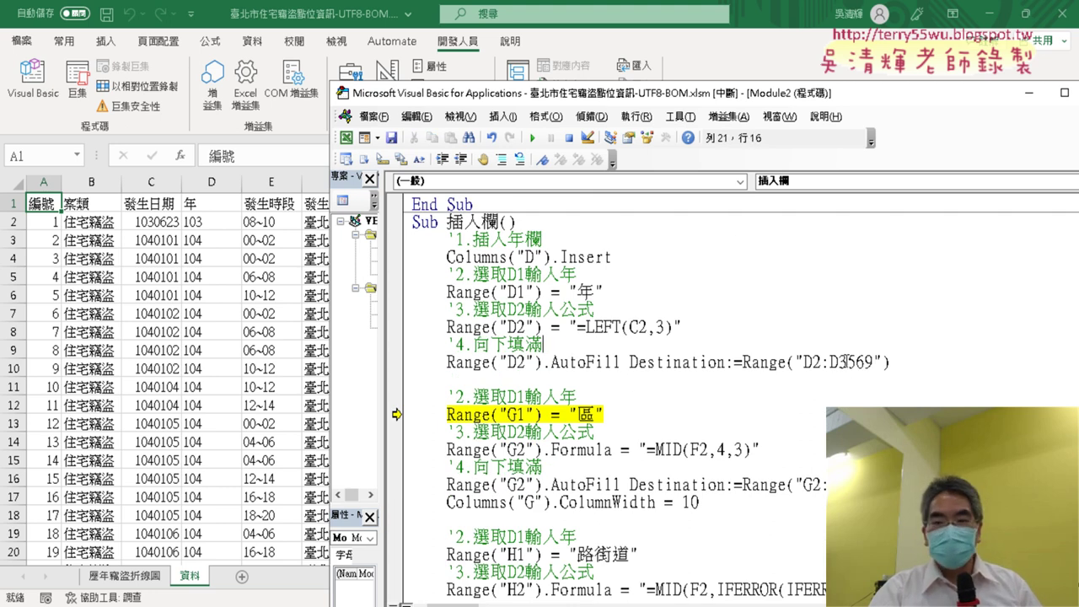
left_click_drag(839, 361, 857, 362)
Search the code for the next occurrences of 3569.
scroll(607, 397, "down", 1)
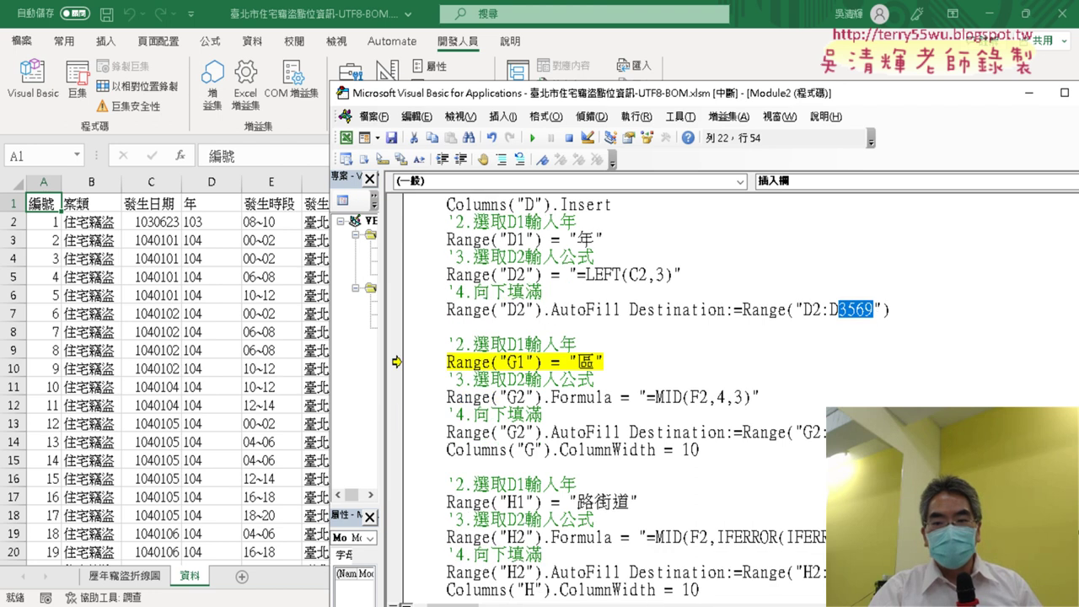
key("F3")
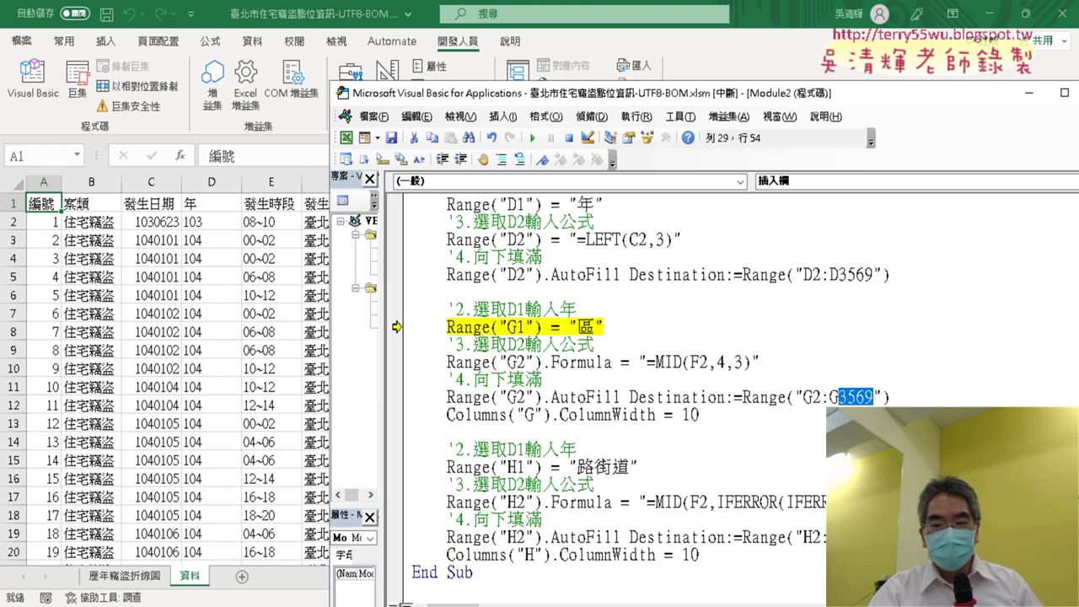
key("F3")
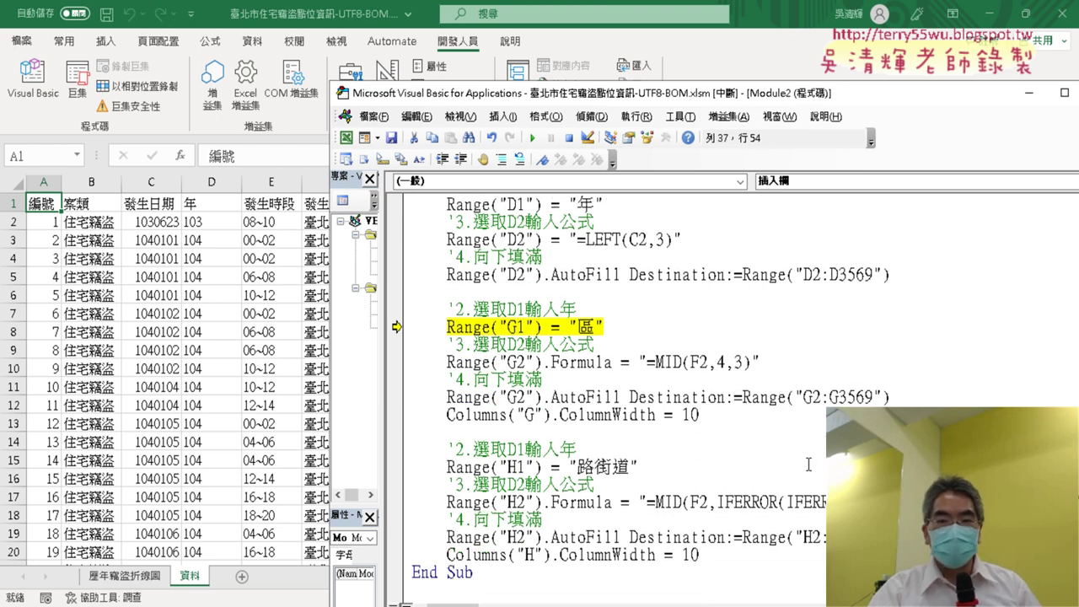
scroll(808, 464, "up", 3)
Insert r=range("A1") as the first line of Sub 插入欄, then bring the worksheet forward.
left_click(623, 292)
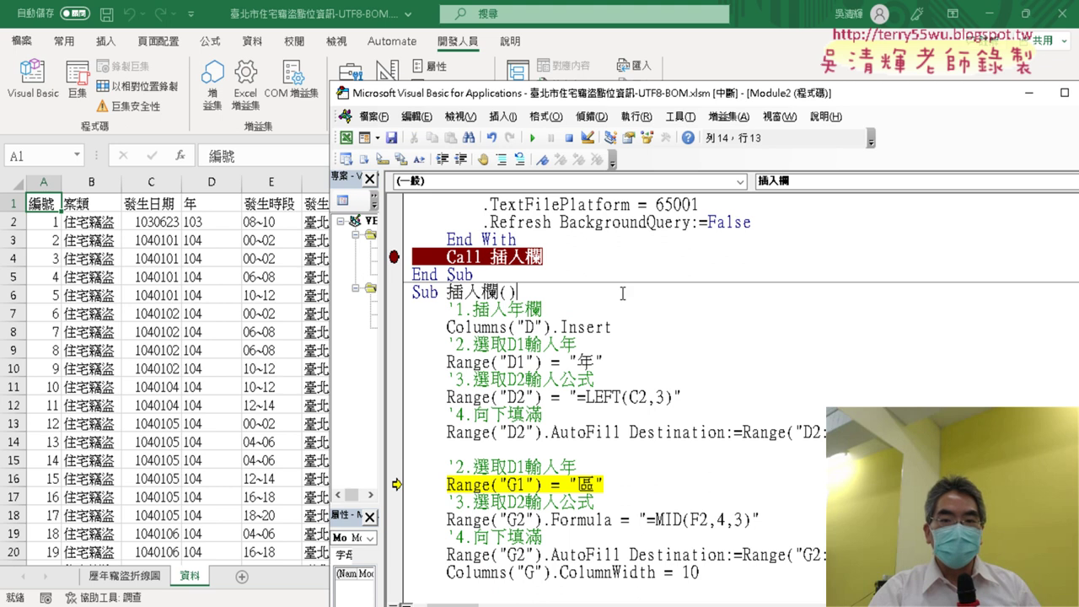
key("Return")
key("Tab")
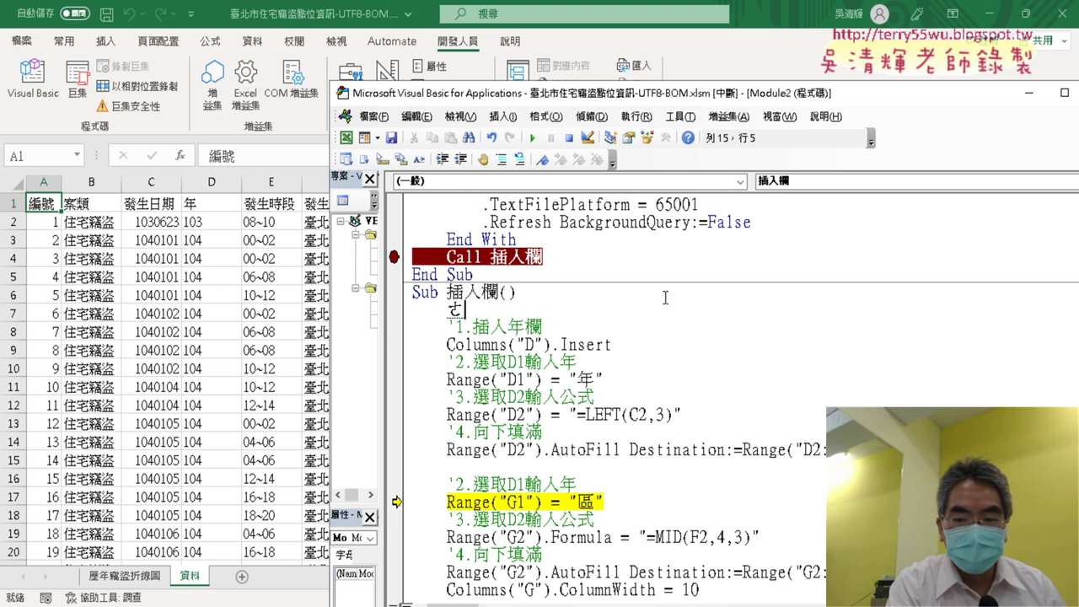
type("r")
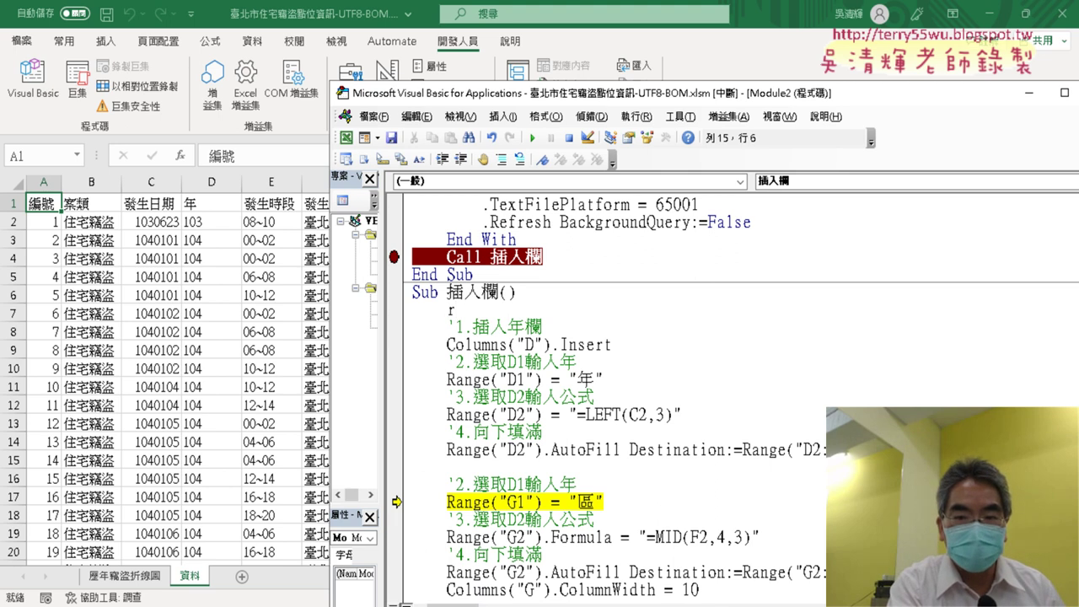
type("=ra")
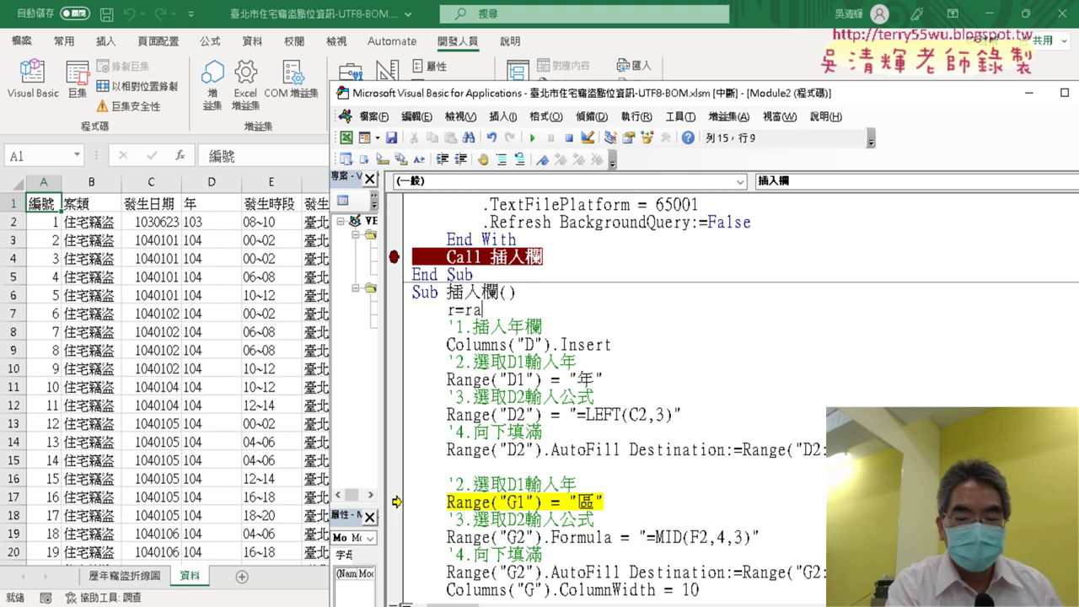
type("nge")
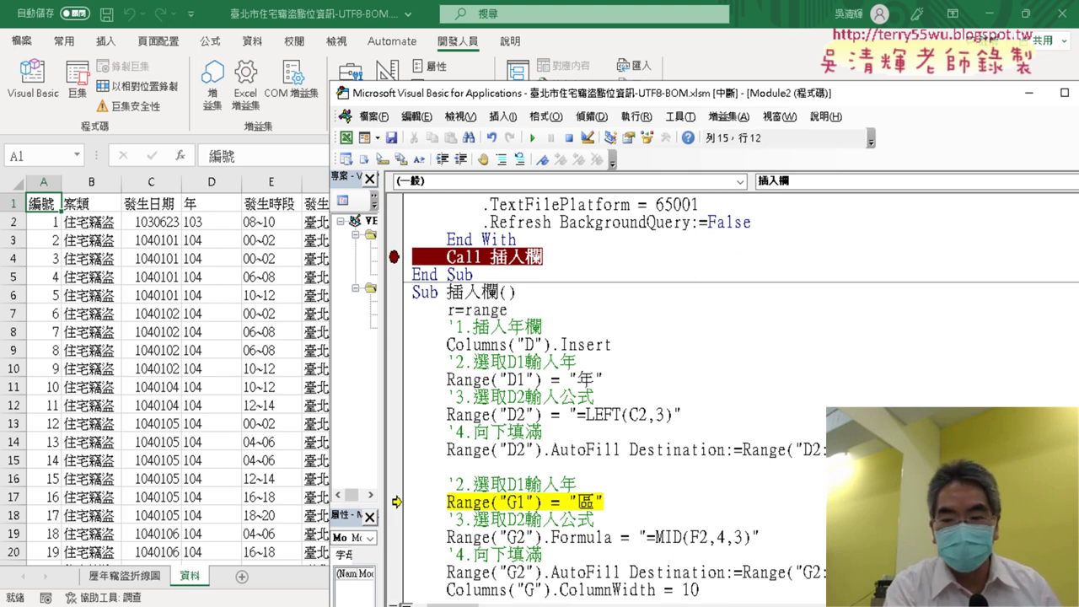
type("(")
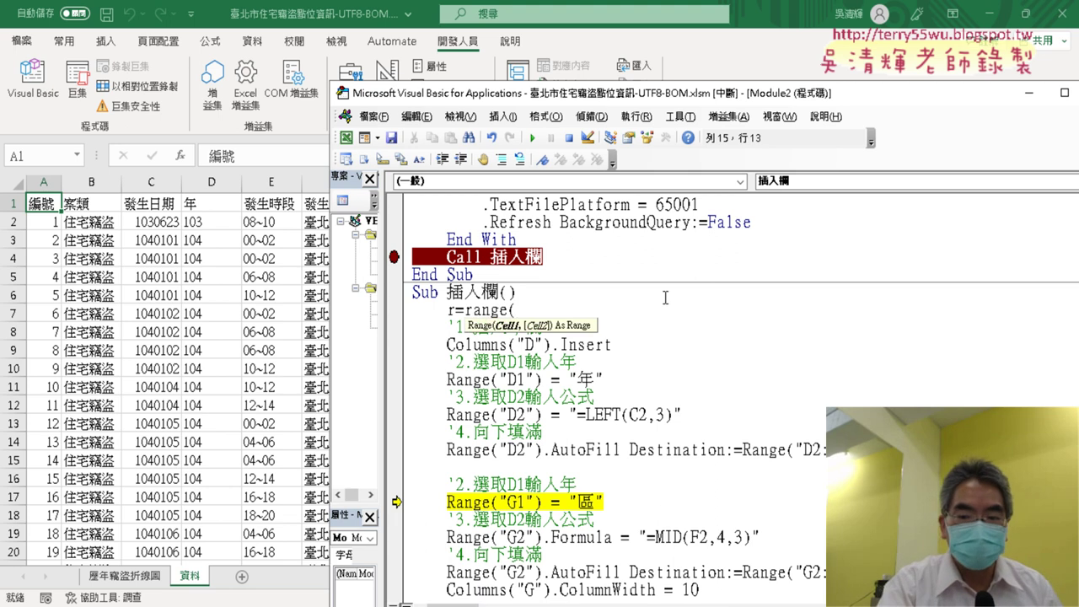
type("\"A")
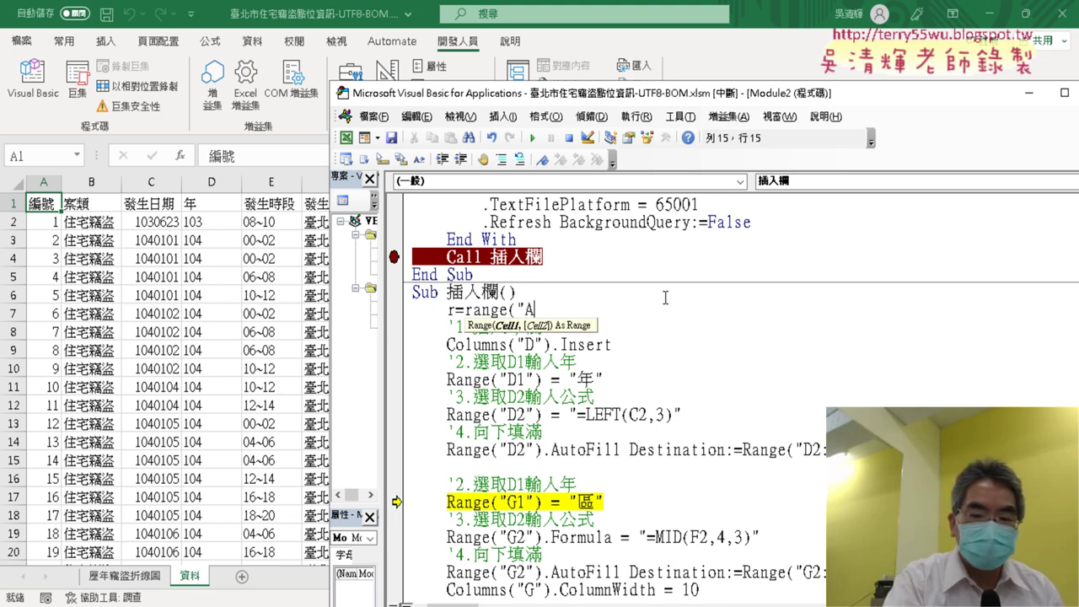
type("1\"")
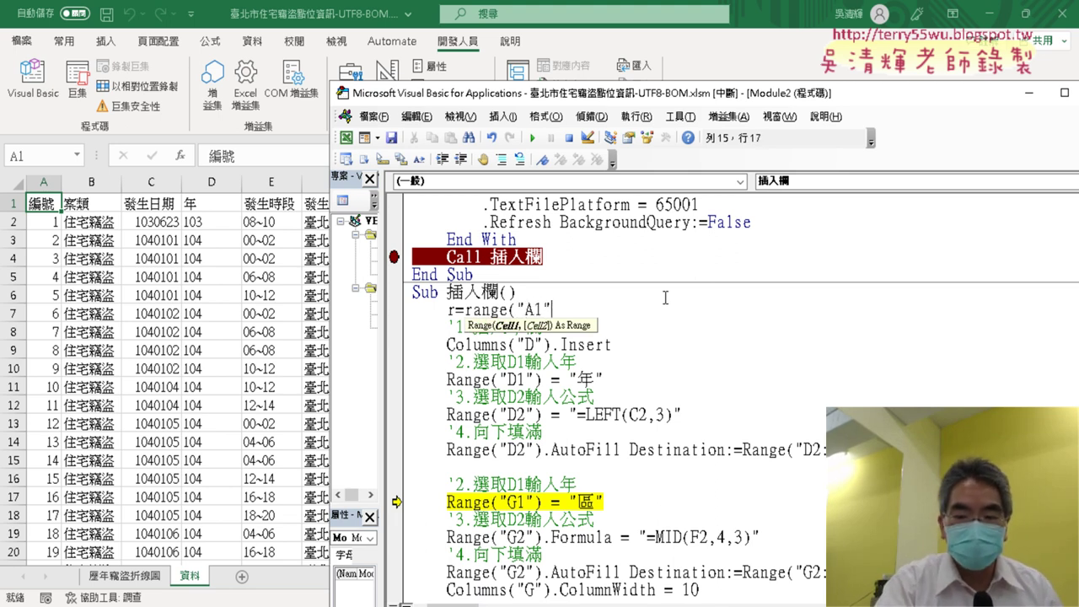
type(")")
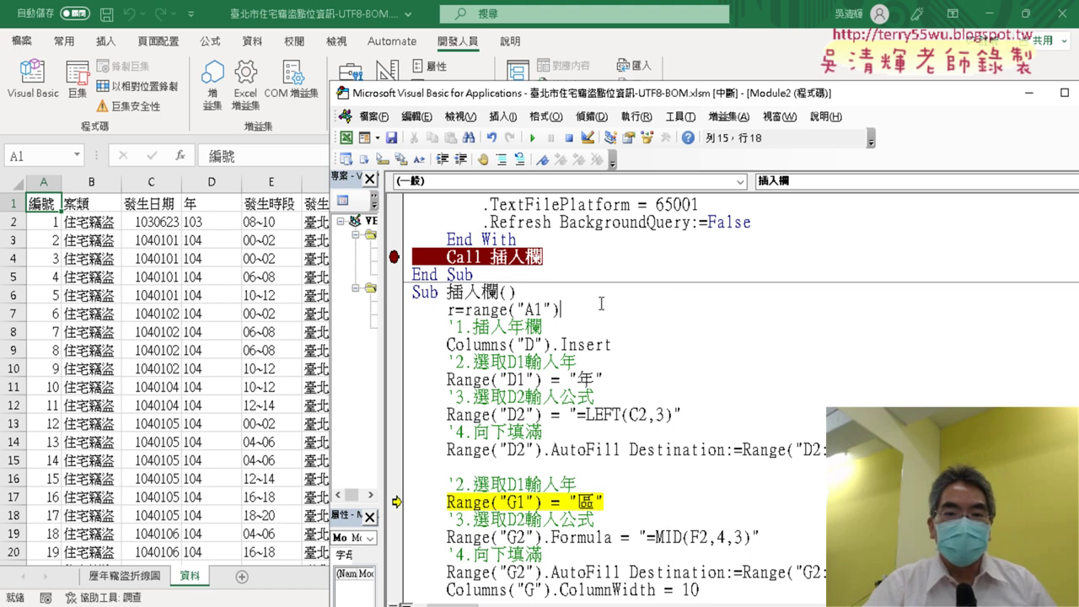
left_click_drag(601, 303, 473, 310)
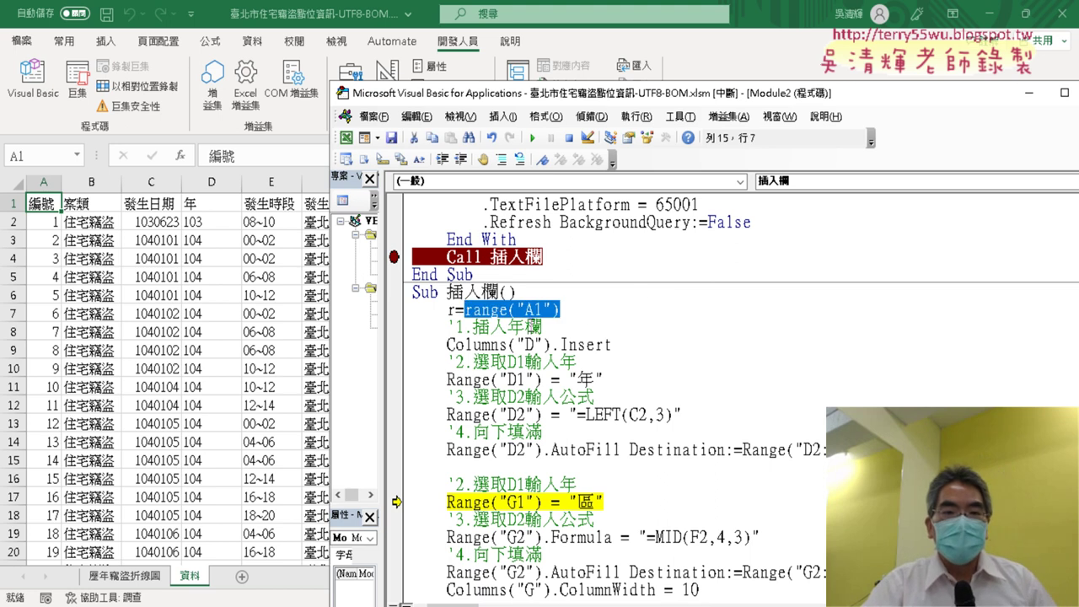
left_click(40, 199)
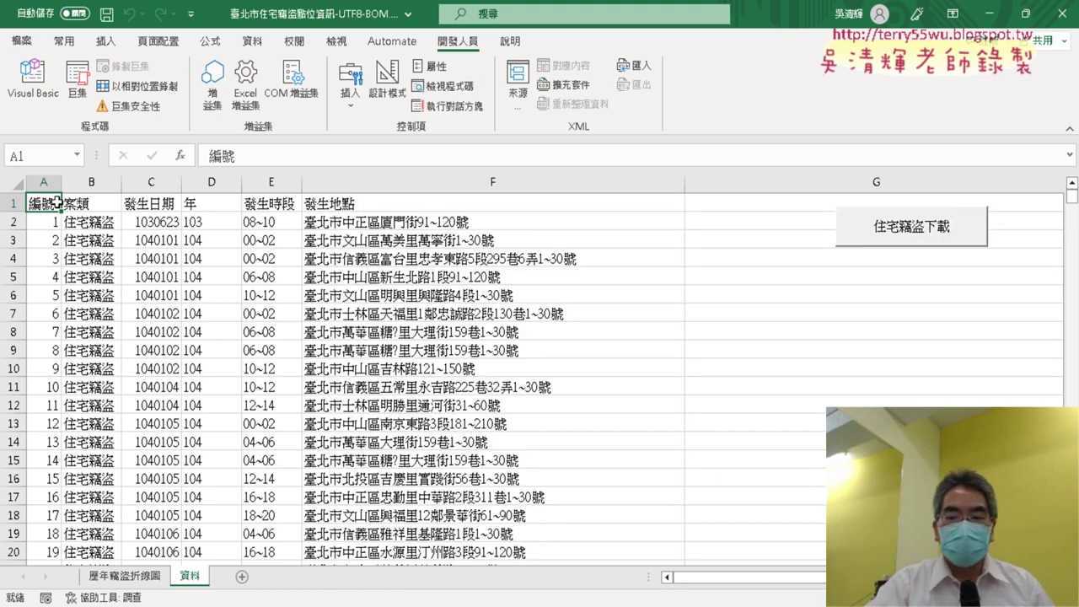
Jump to the last data row 3569 with Ctrl+Down, then go back to the VBA editor.
key("ctrl+Down")
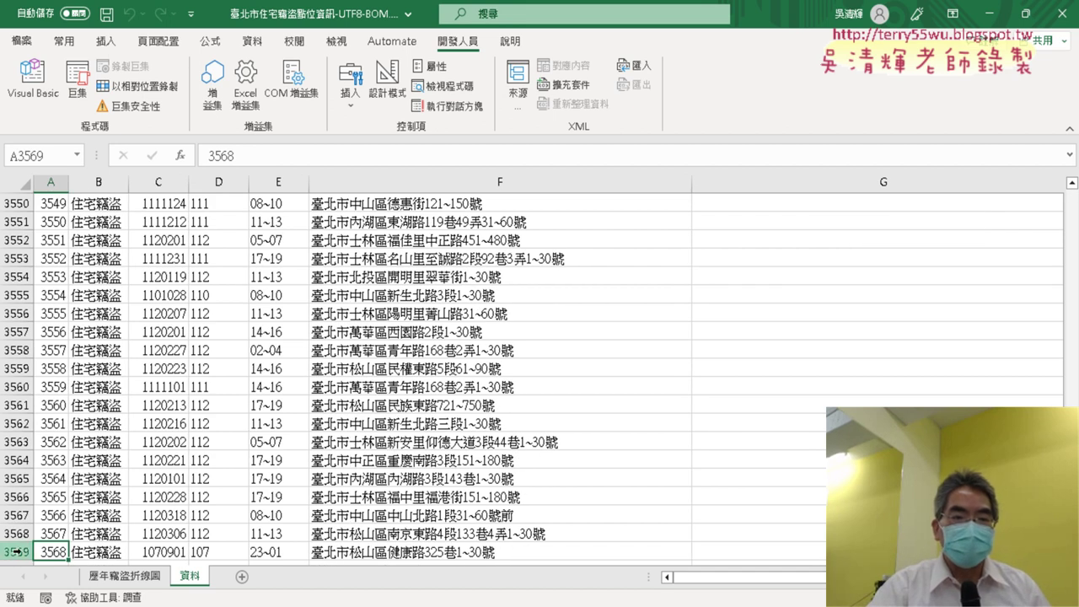
left_click(32, 80)
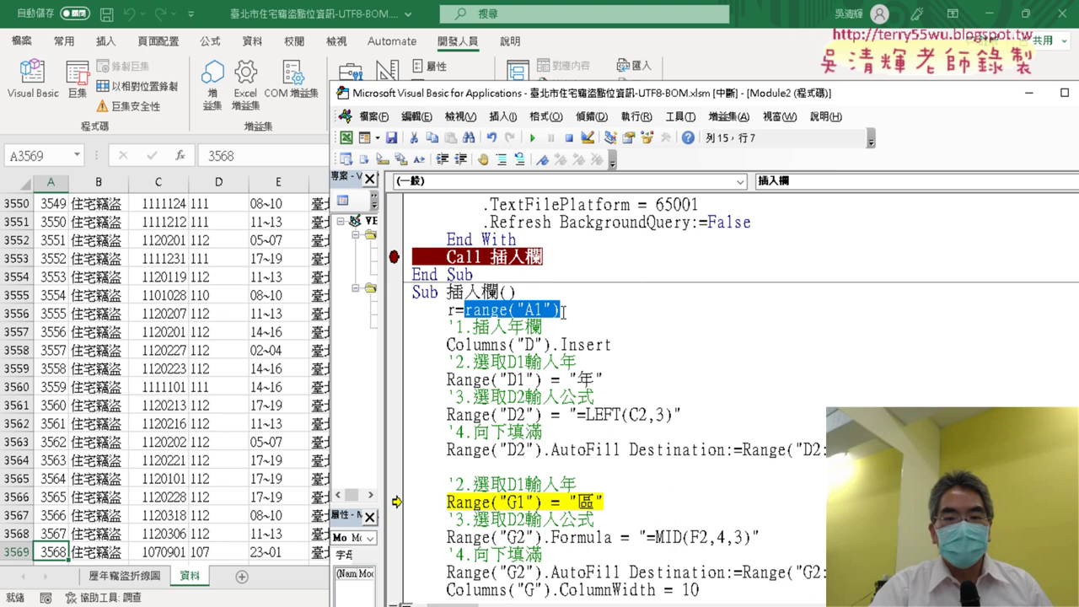
Extend the line to r = Range("A1").End(xlDown).Row, picking End and xlDown from IntelliSense.
left_click(576, 309)
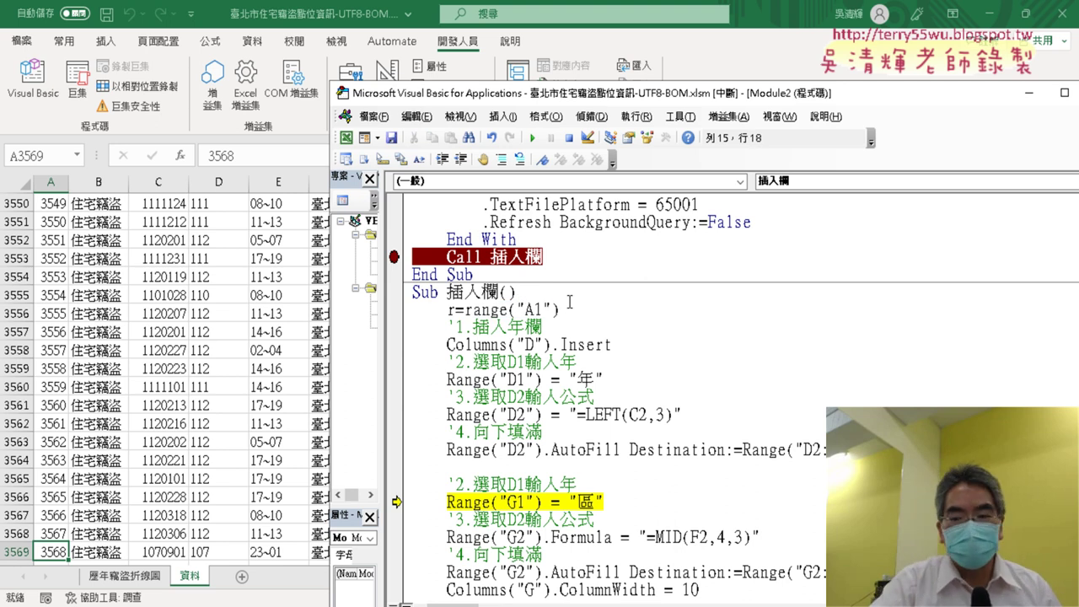
type(".")
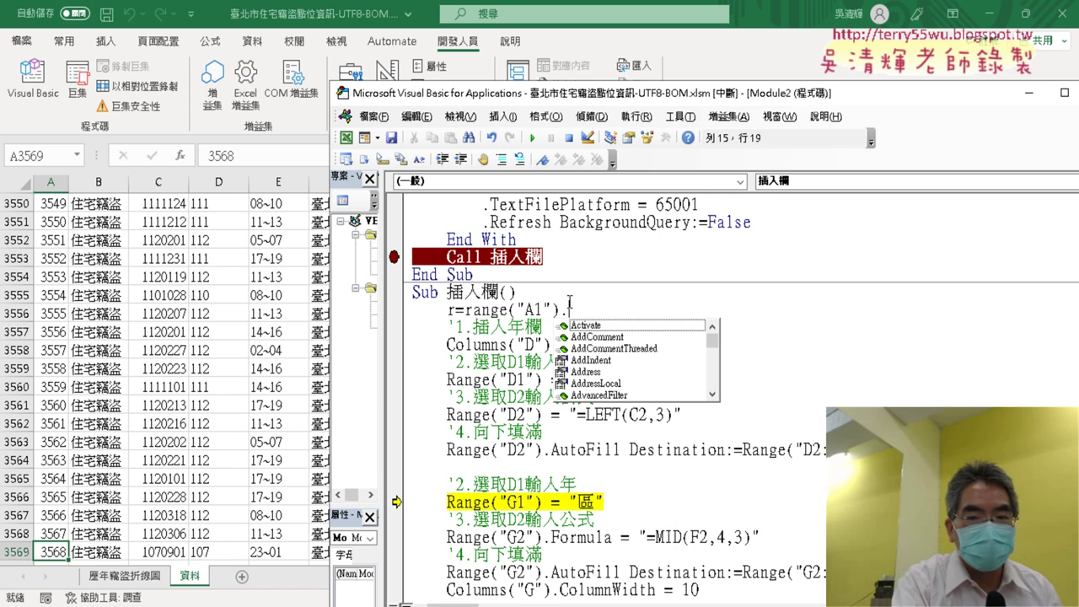
type("E")
key("Down")
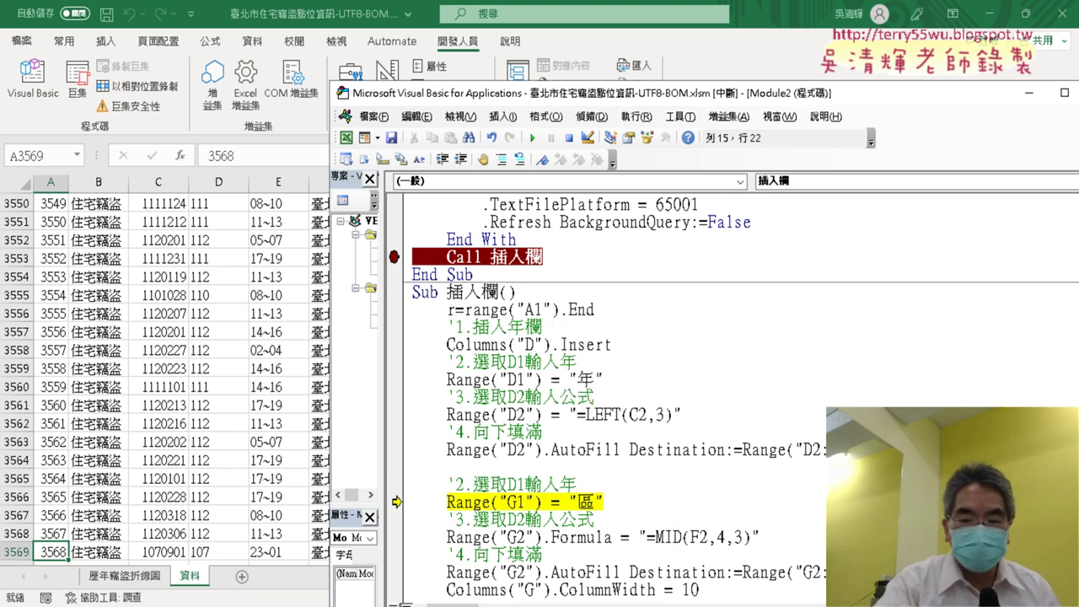
type("(")
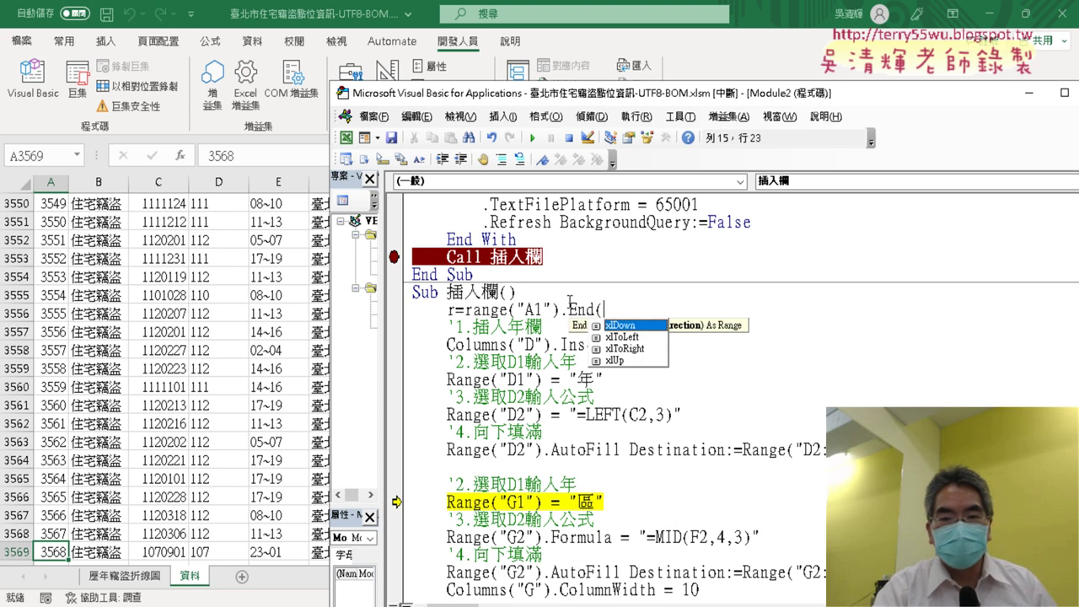
key("Tab")
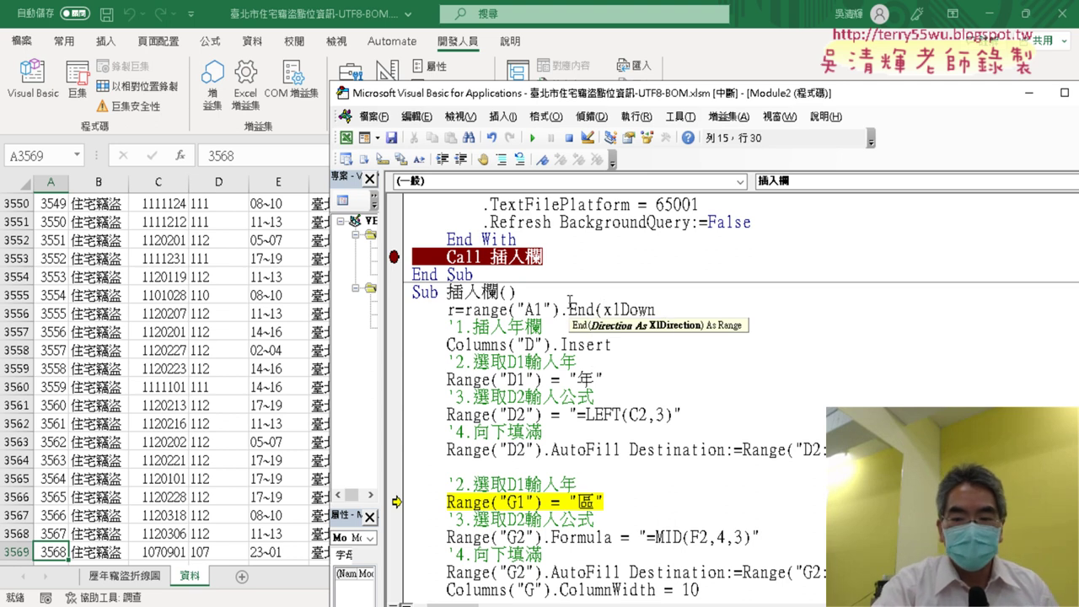
type(")")
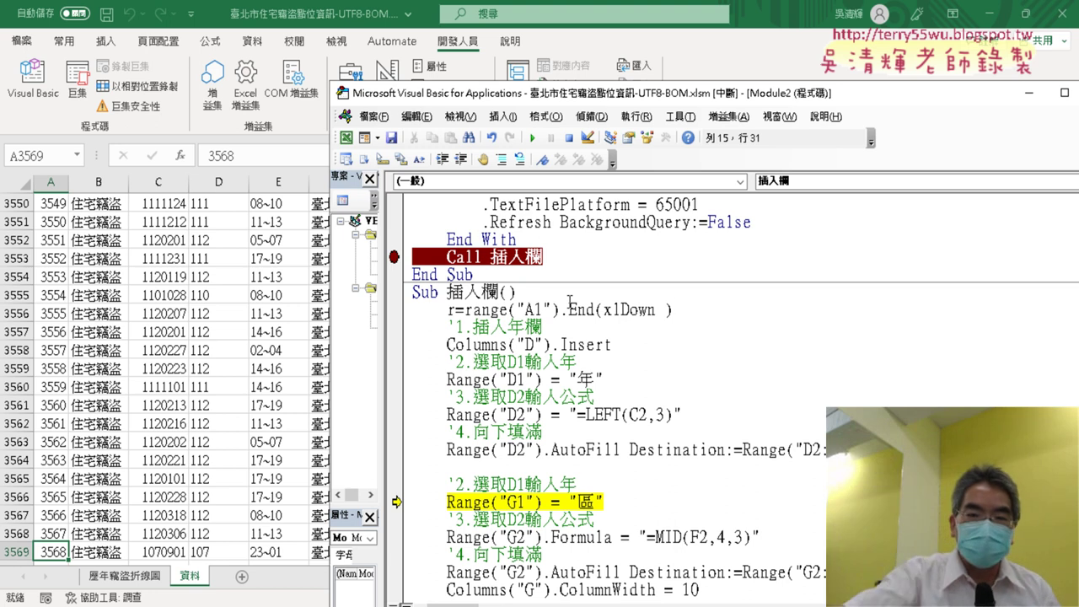
left_click_drag(569, 309, 664, 312)
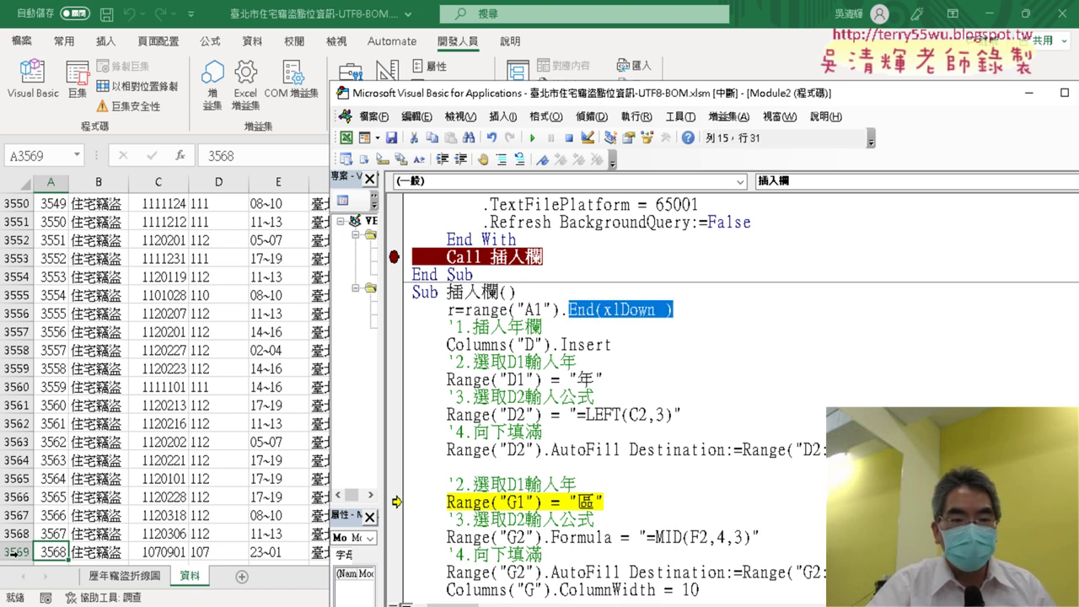
left_click(679, 309)
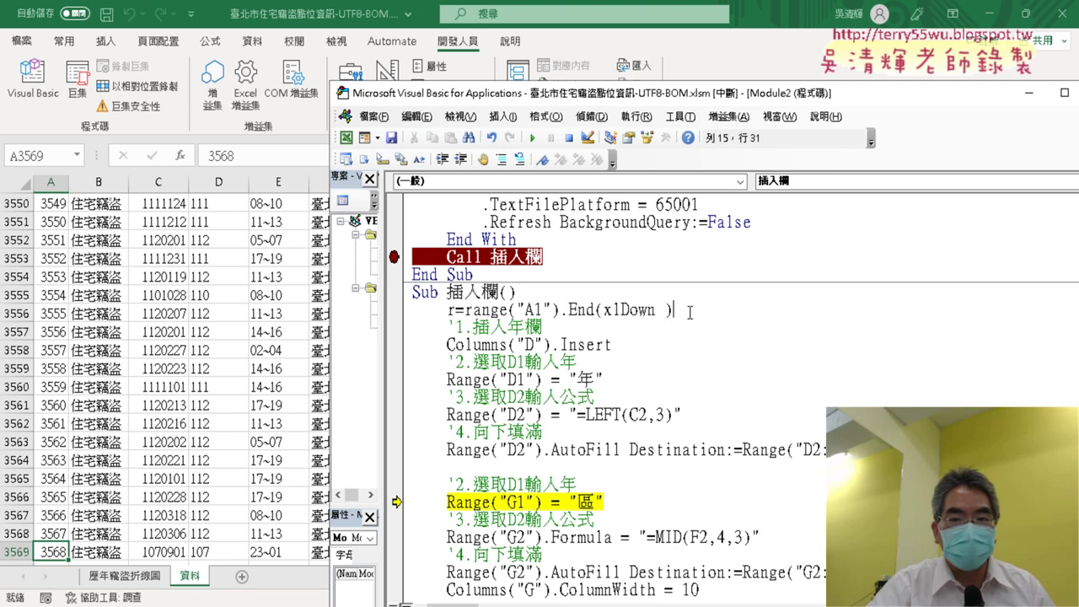
type(".")
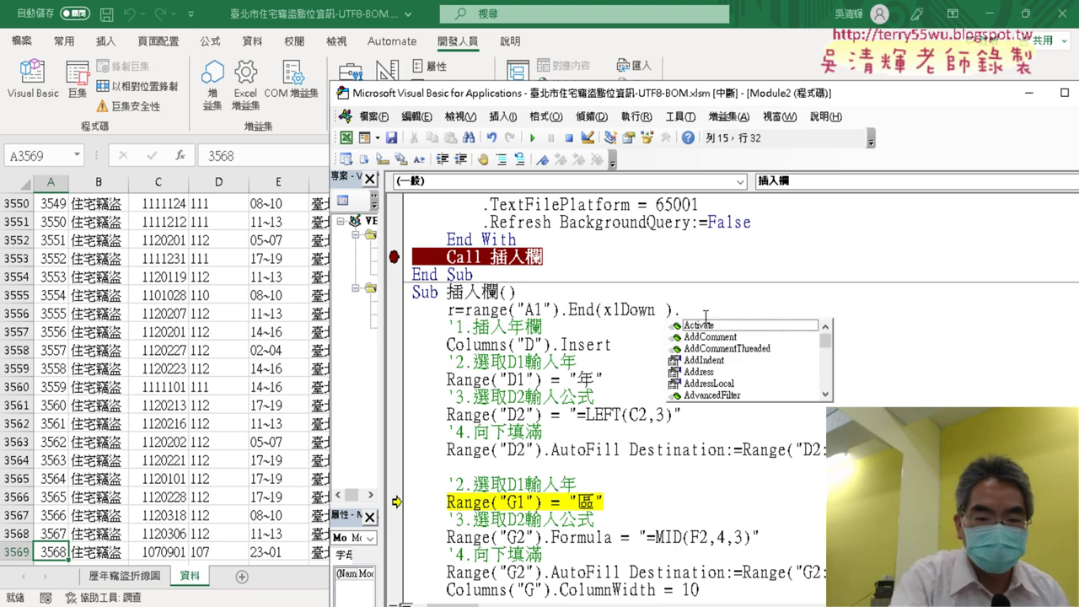
type("row")
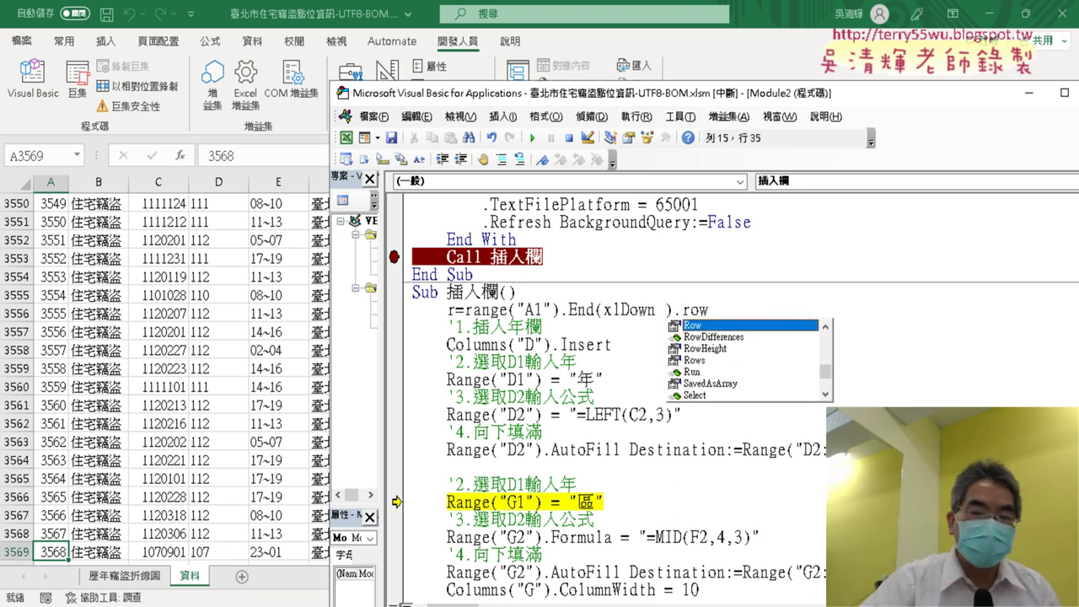
left_click_drag(715, 308, 681, 309)
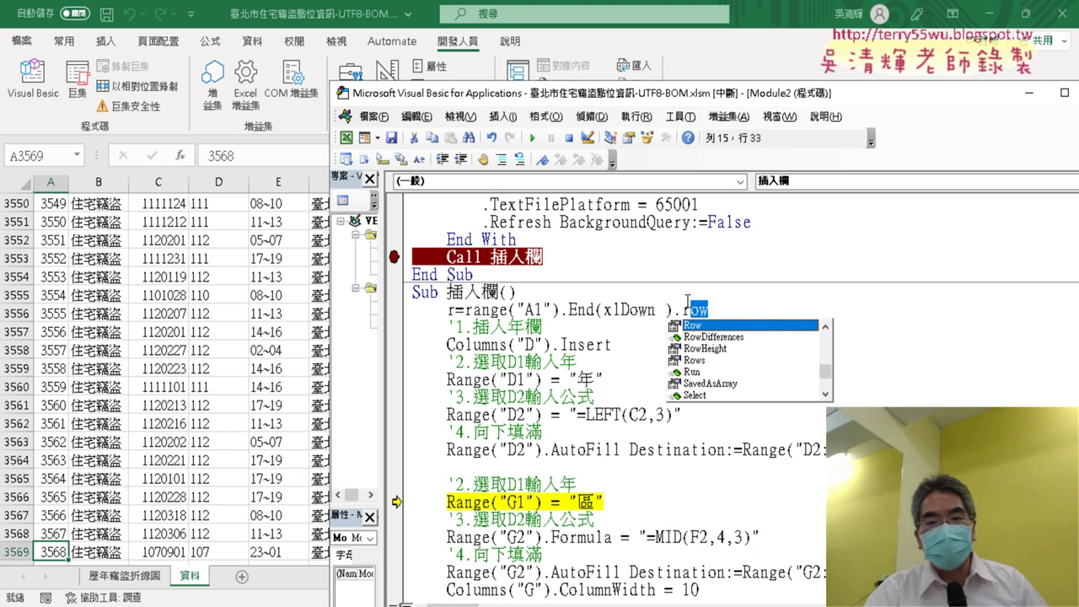
left_click(788, 285)
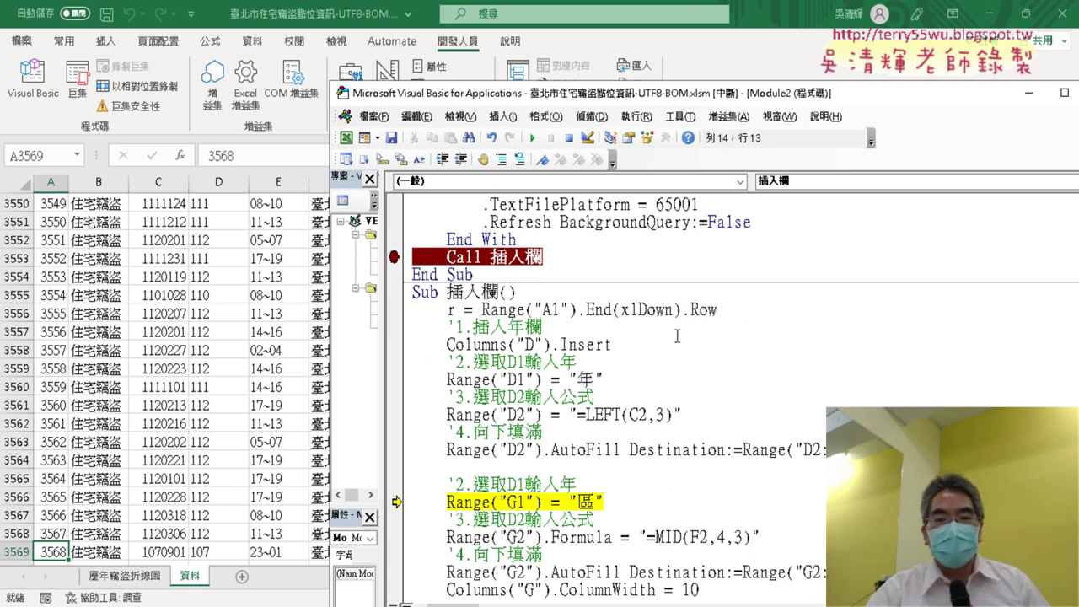
left_click_drag(717, 310, 482, 309)
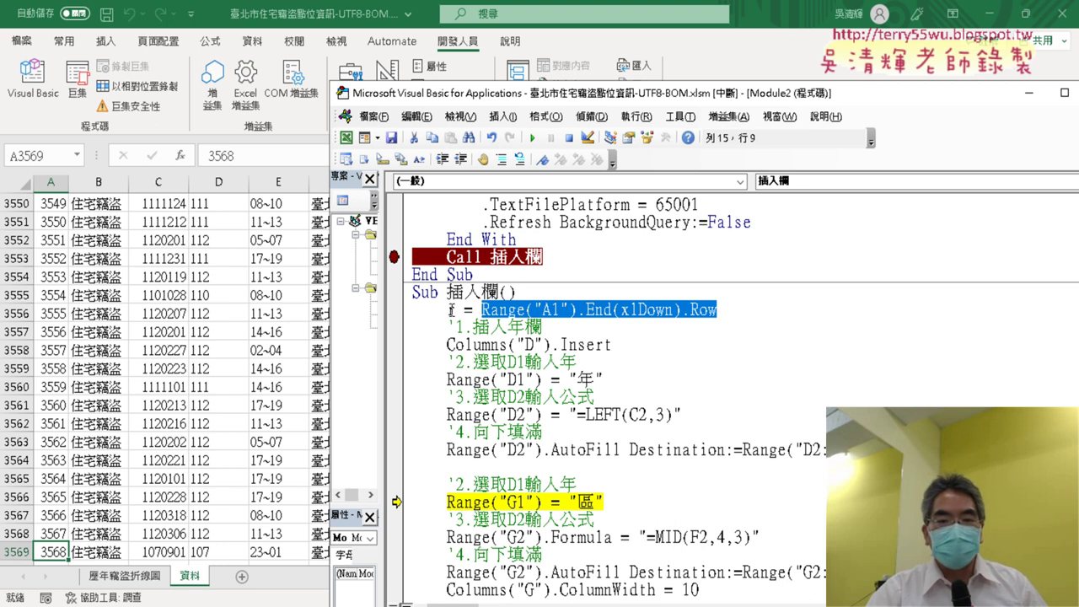
double_click(451, 310)
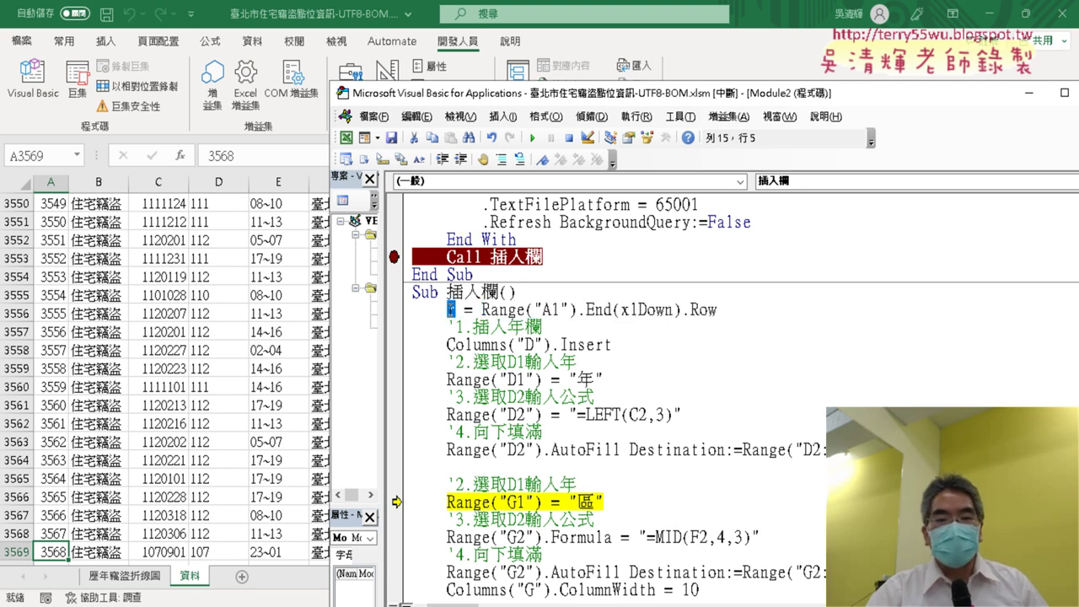
left_click(860, 450)
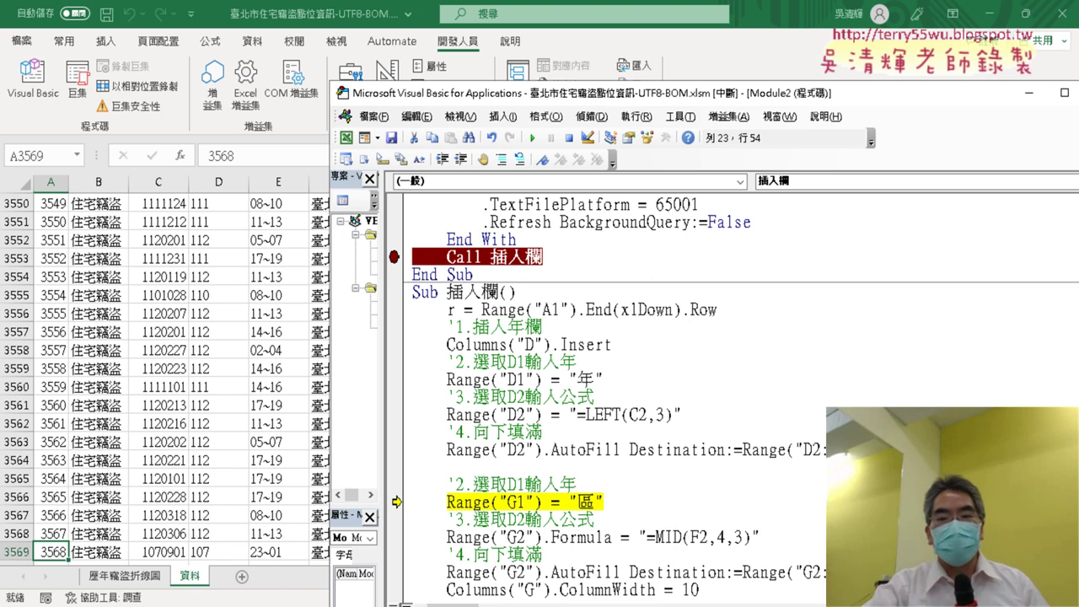
key("Left")
key("Left")
key("Left")
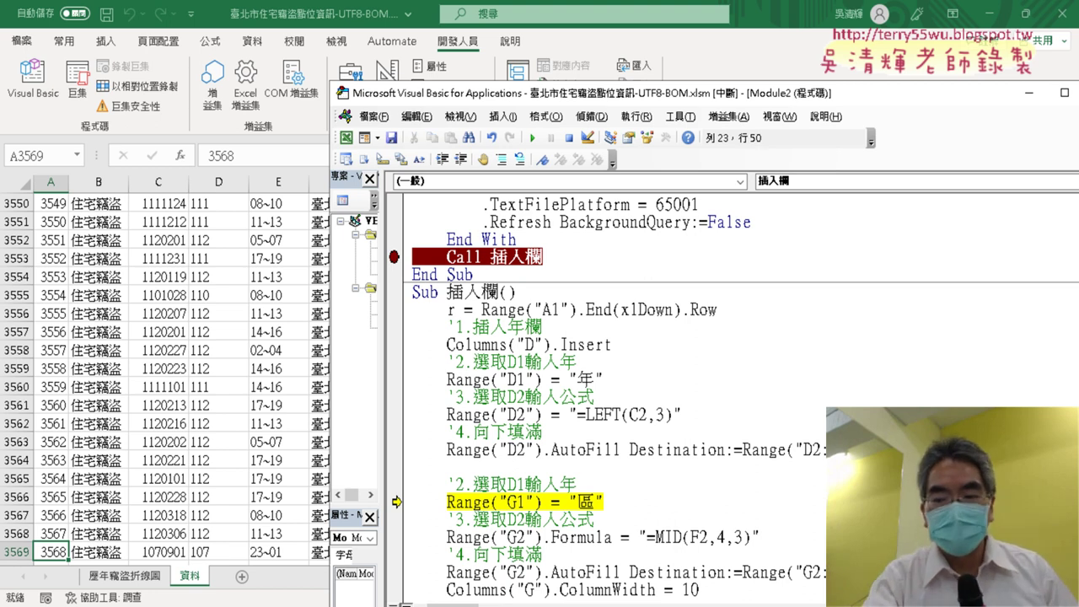
key("Right")
key("Right")
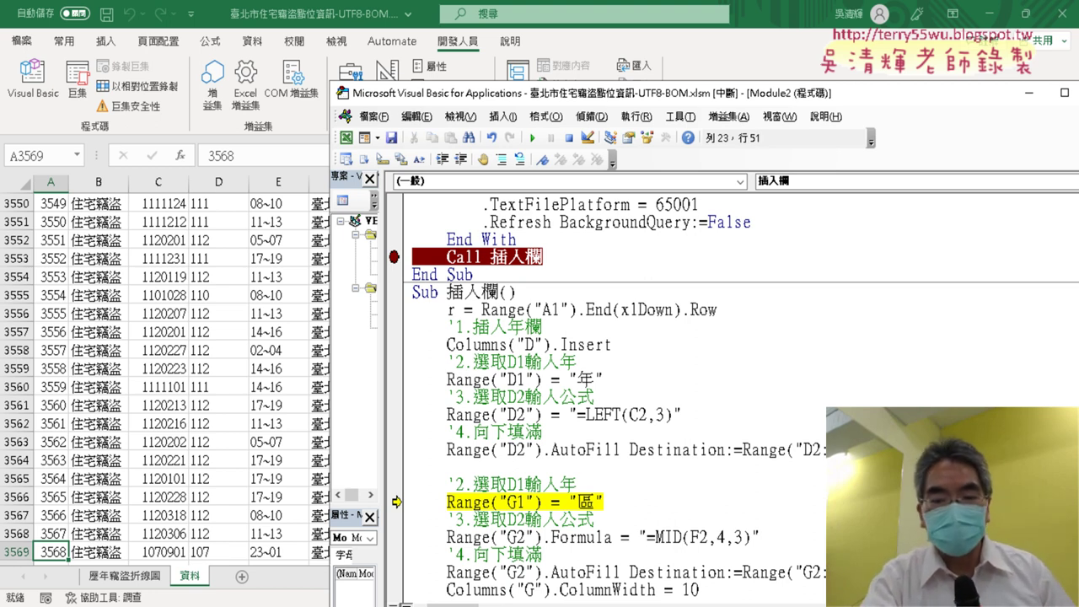
key("Right")
key("Right")
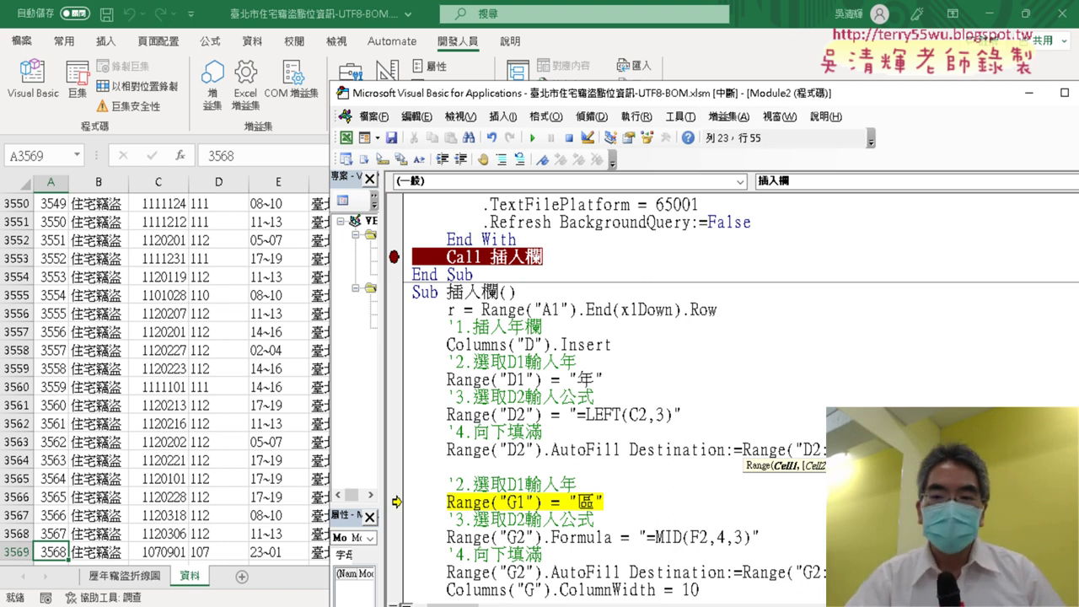
left_click(806, 362)
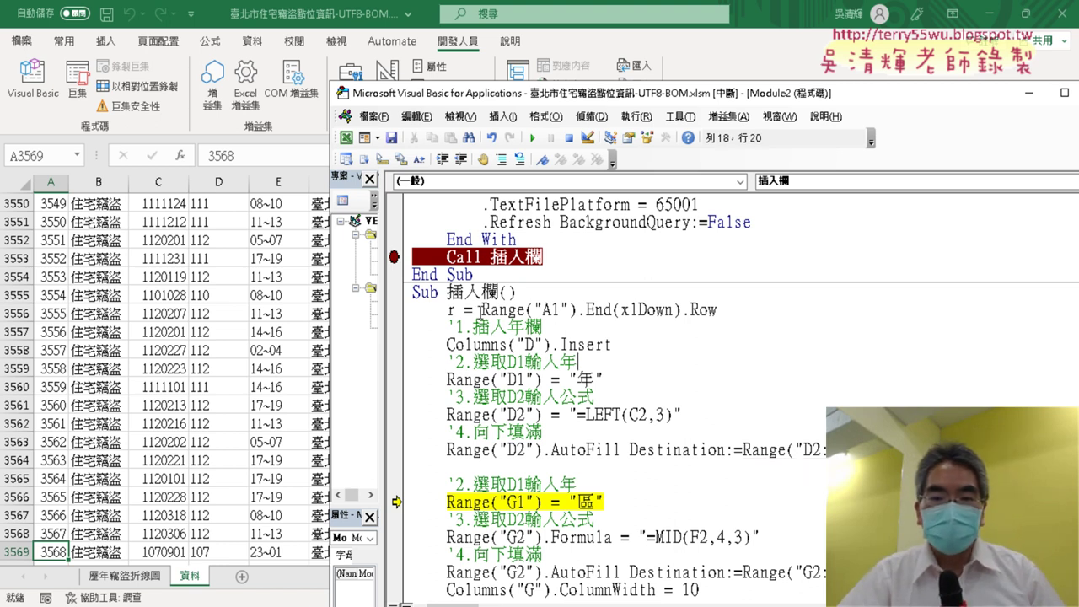
left_click_drag(482, 311, 730, 310)
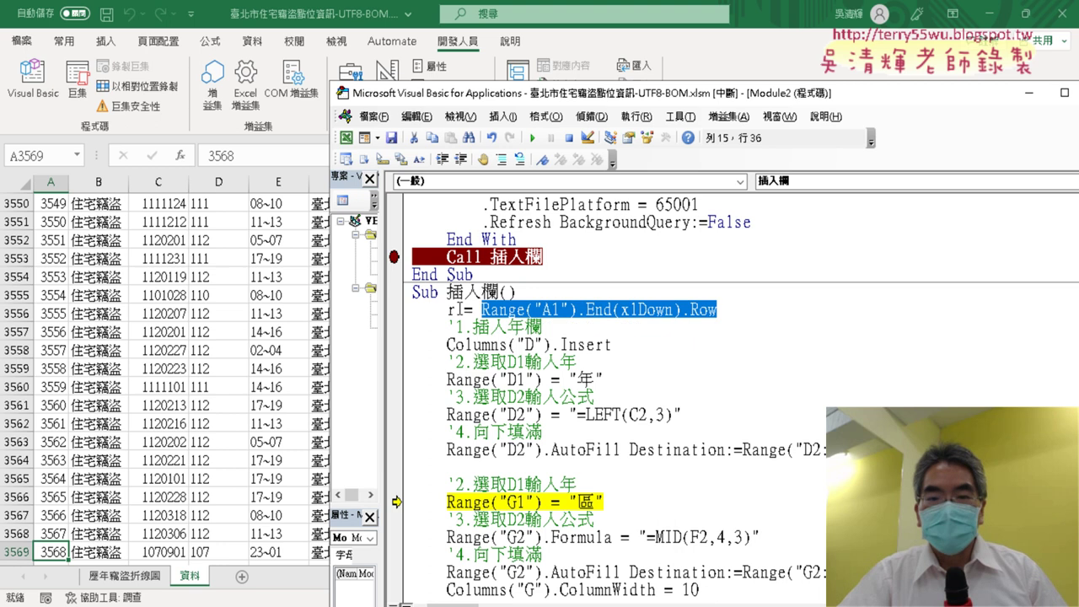
left_click_drag(828, 451, 802, 452)
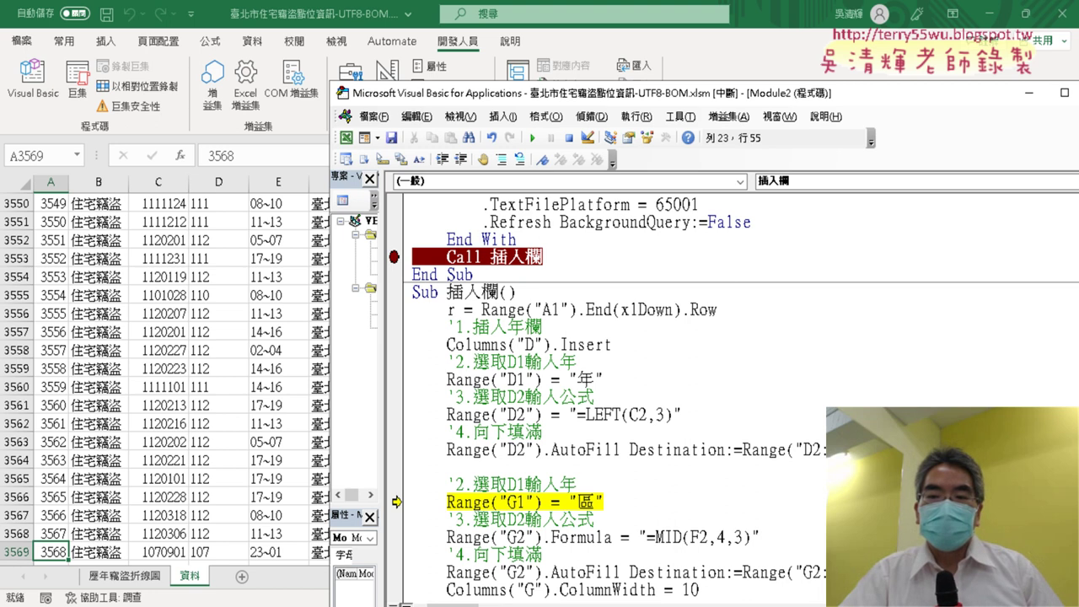
left_click(883, 450)
key("shift+Left")
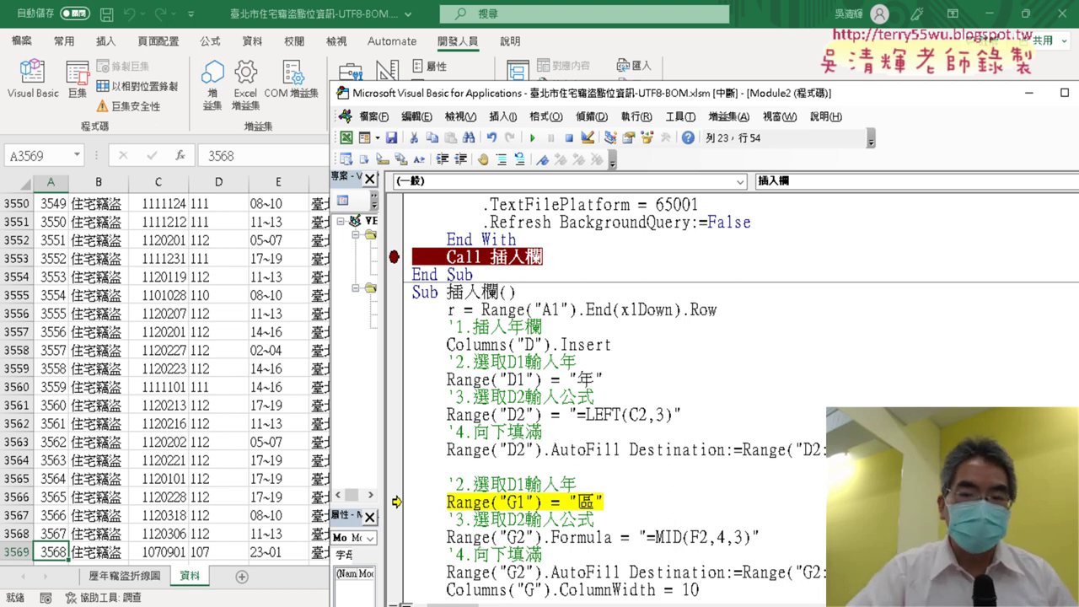
mouse_move(803, 349)
left_mouse_down()
mouse_move(801, 376)
mouse_move(835, 349)
mouse_move(847, 367)
mouse_move(872, 365)
mouse_move(874, 381)
left_mouse_up()
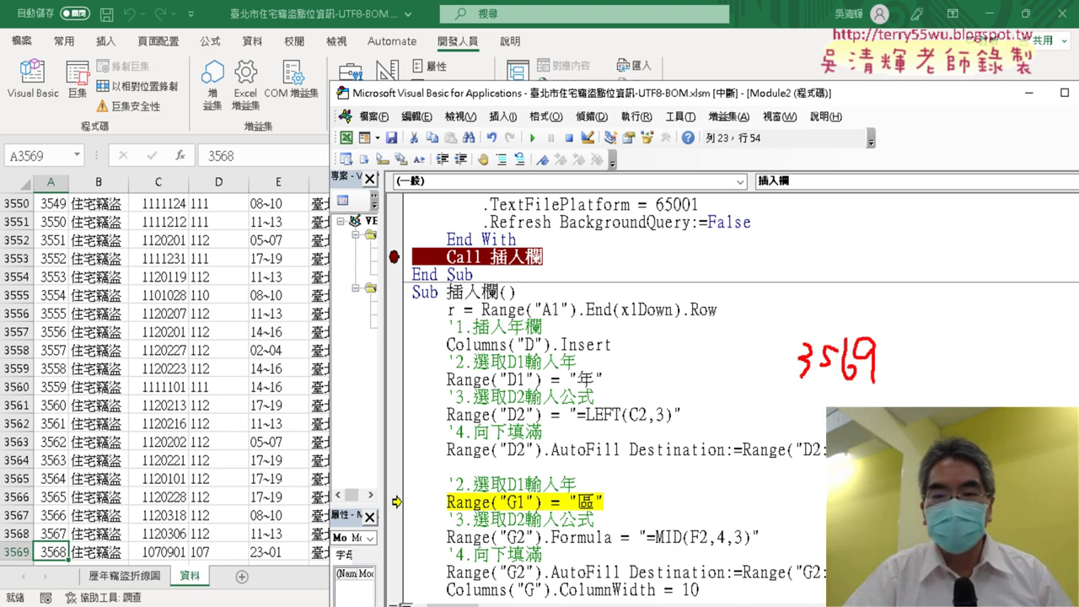
left_click_drag(796, 436, 823, 462)
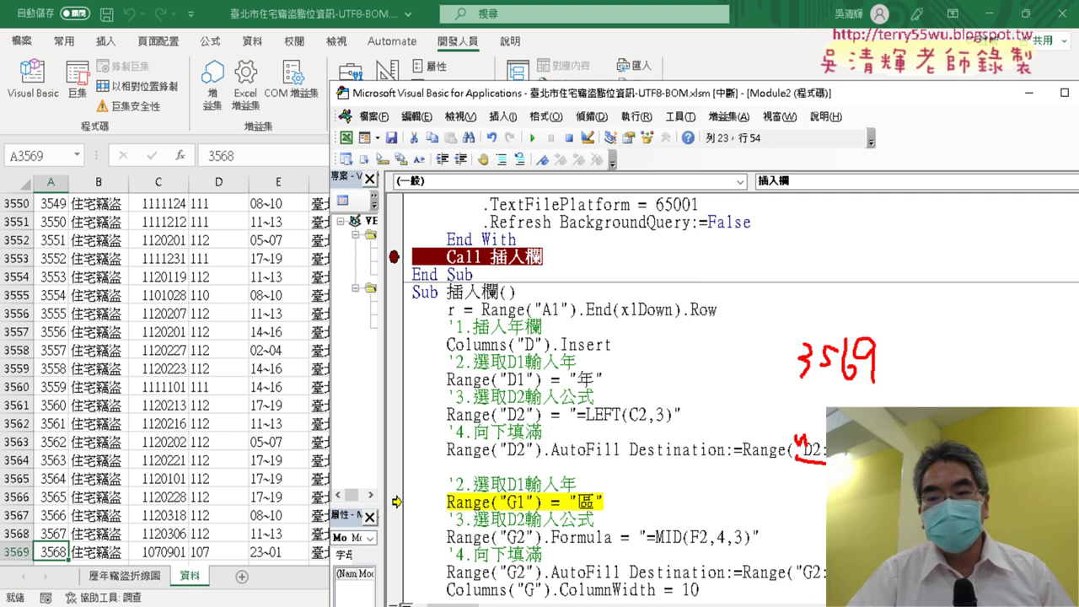
left_click_drag(773, 330, 788, 354)
left_click_drag(884, 325, 889, 356)
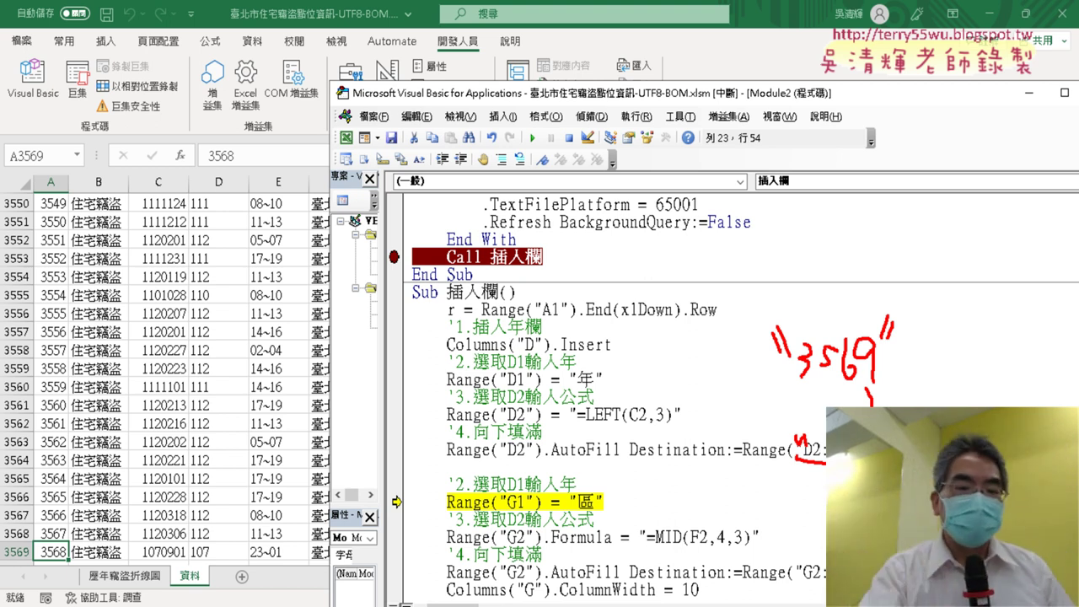
Append & r after "G2:G" in the column G AutoFill line.
key("Escape")
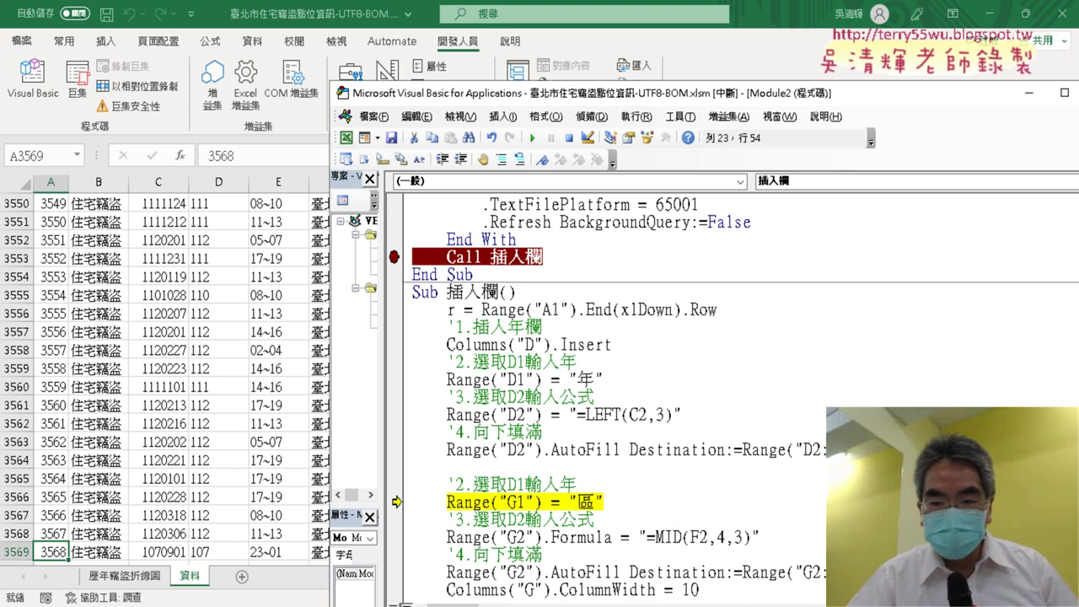
scroll(734, 396, "down", 2)
left_click(700, 485)
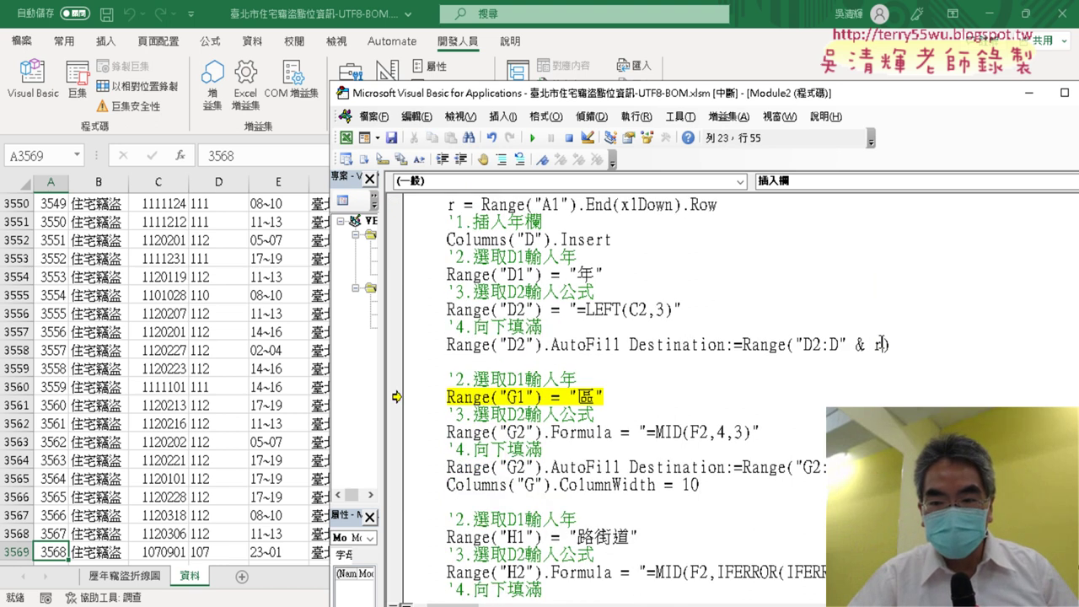
left_click_drag(885, 347, 841, 346)
left_click(841, 468)
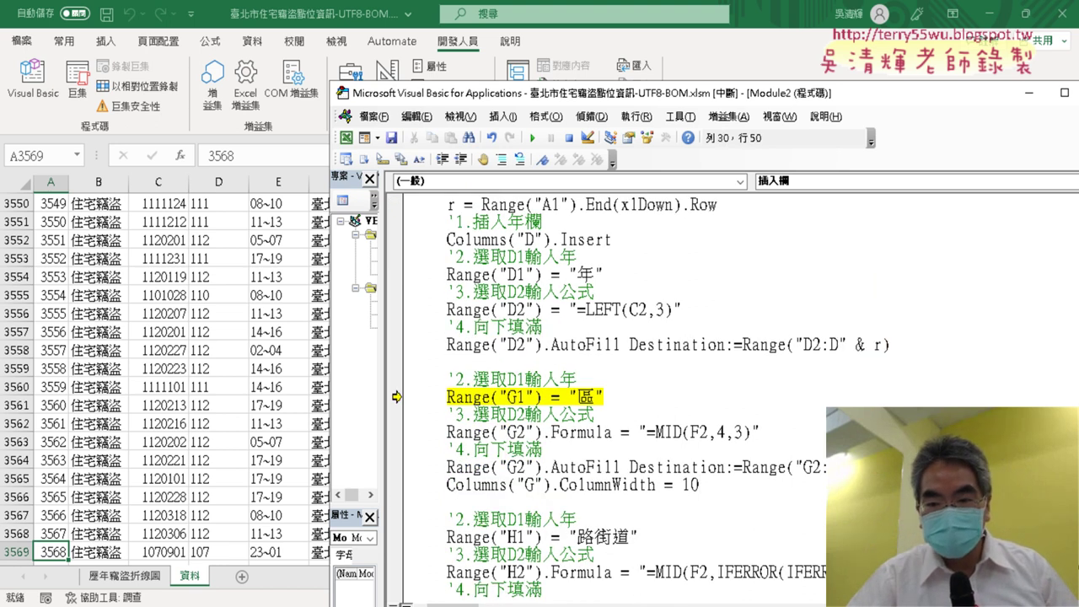
left_click(868, 467)
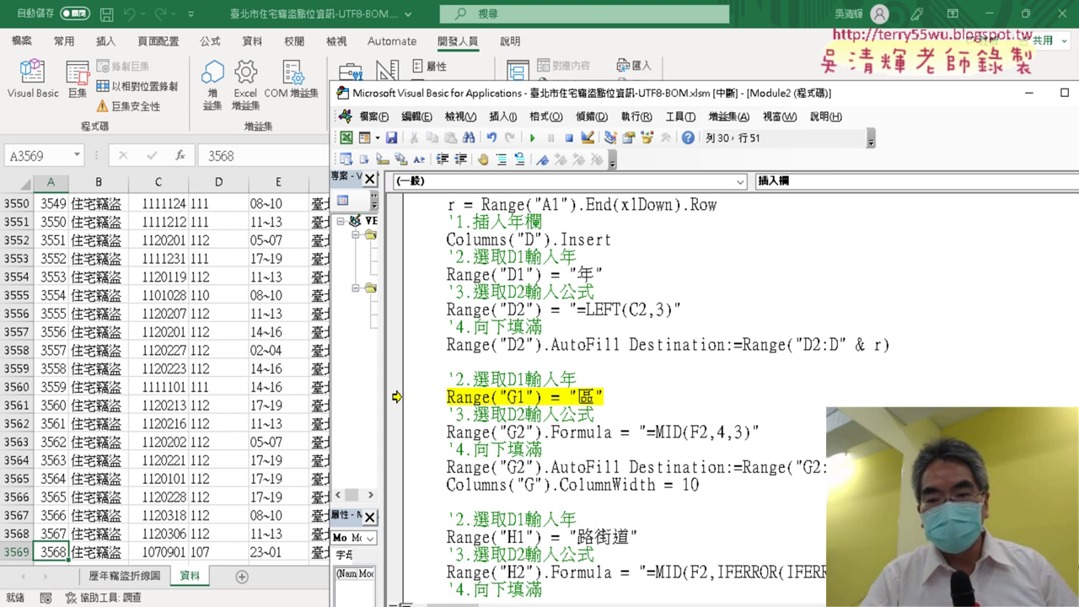
type("&")
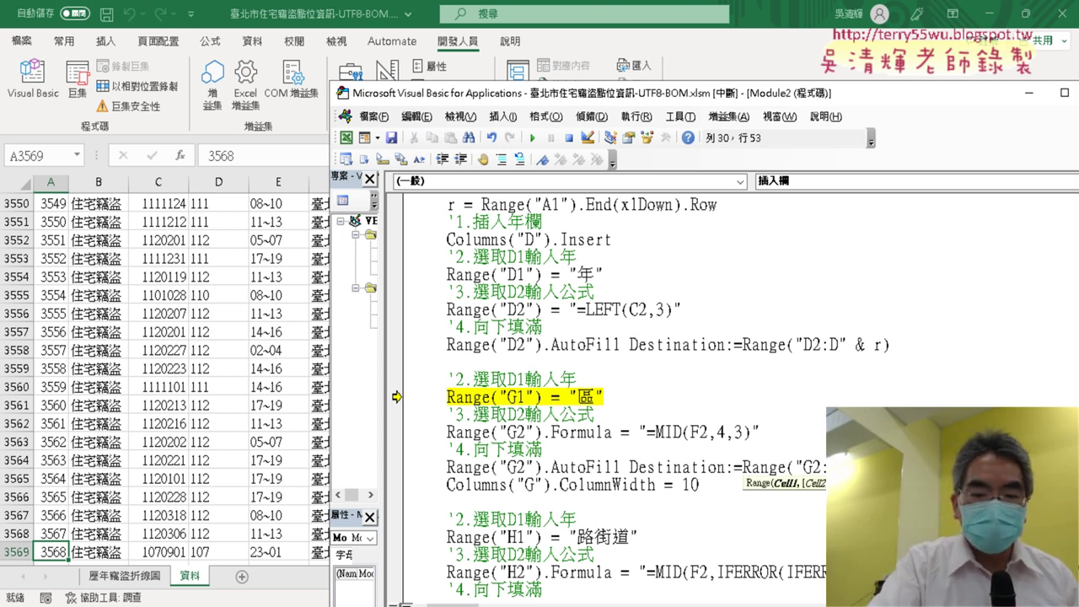
type(" r")
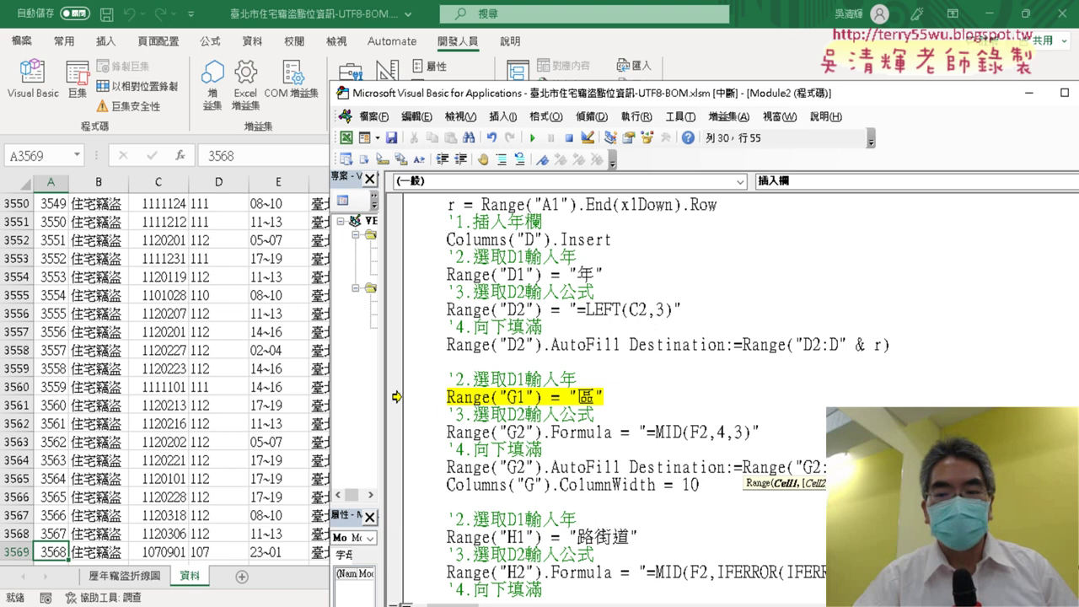
Work through the column H fill line's & r ending, then scroll back to the procedure start.
key("Up")
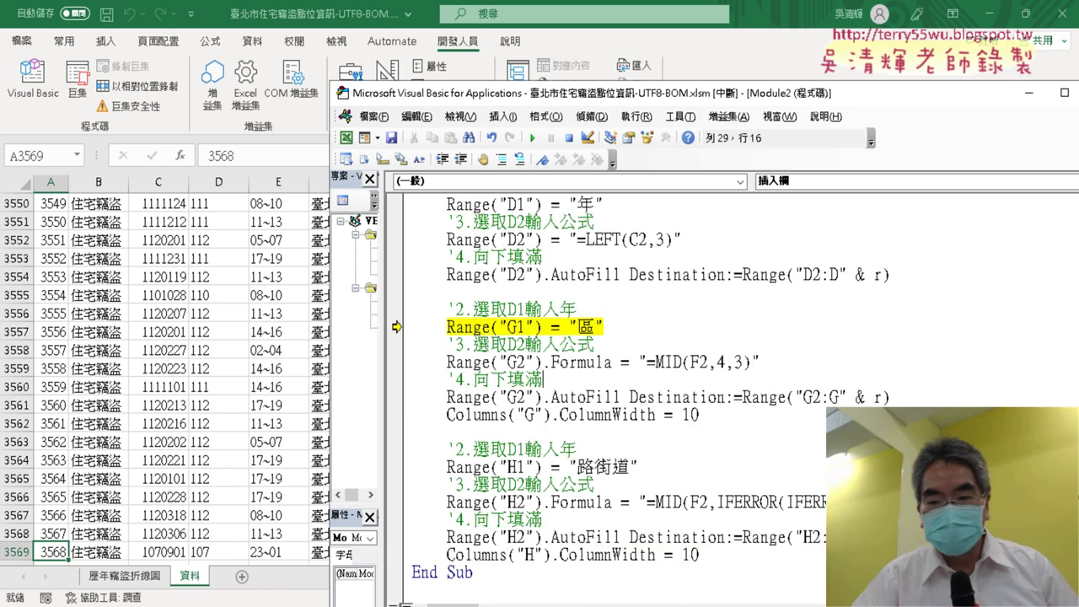
key("Left")
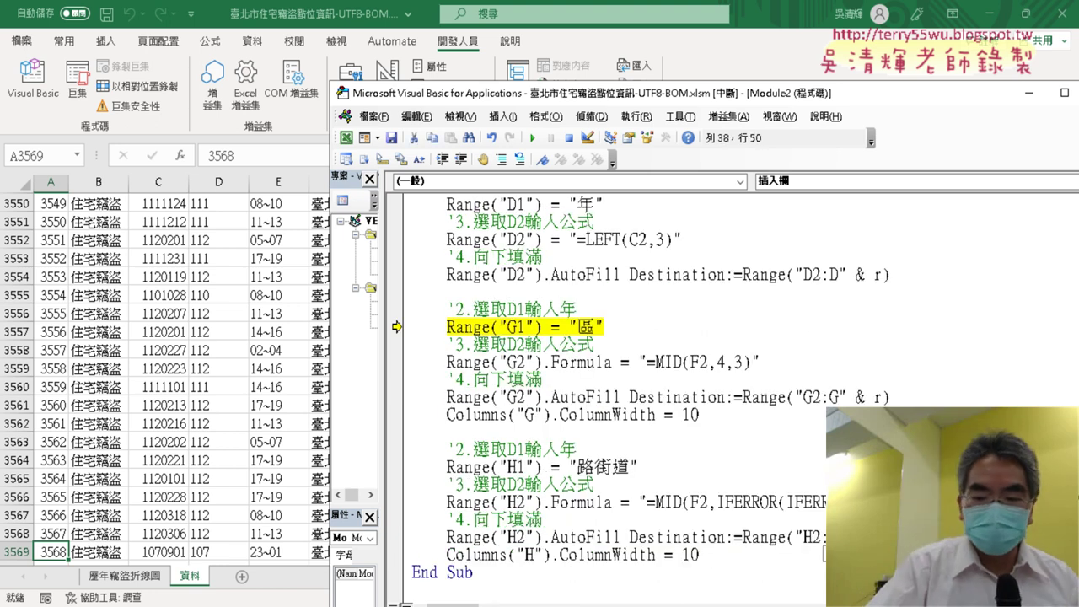
key("Right")
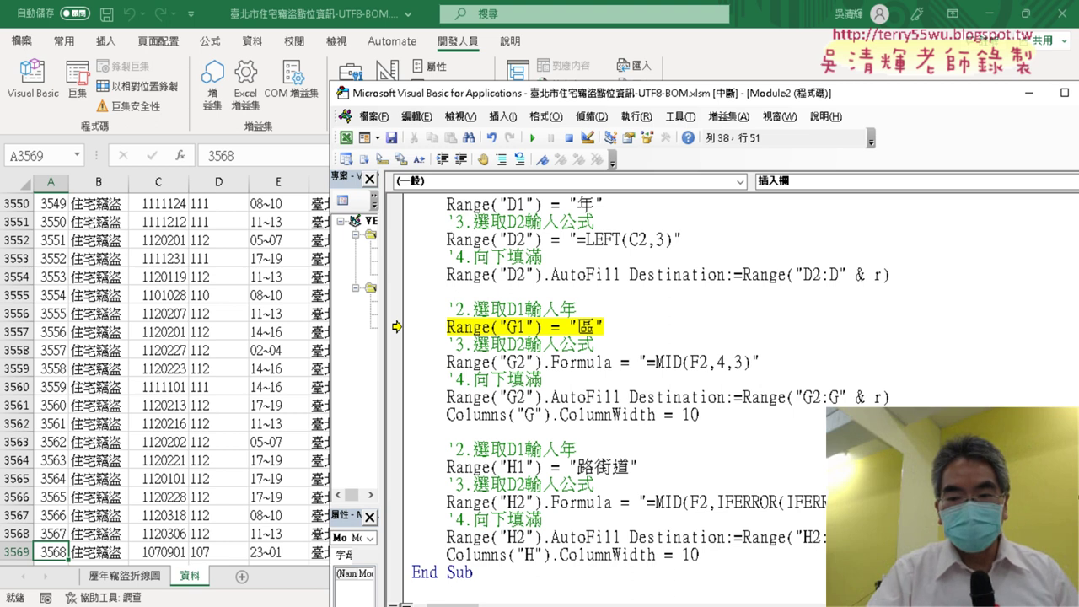
key("Right")
key("Right")
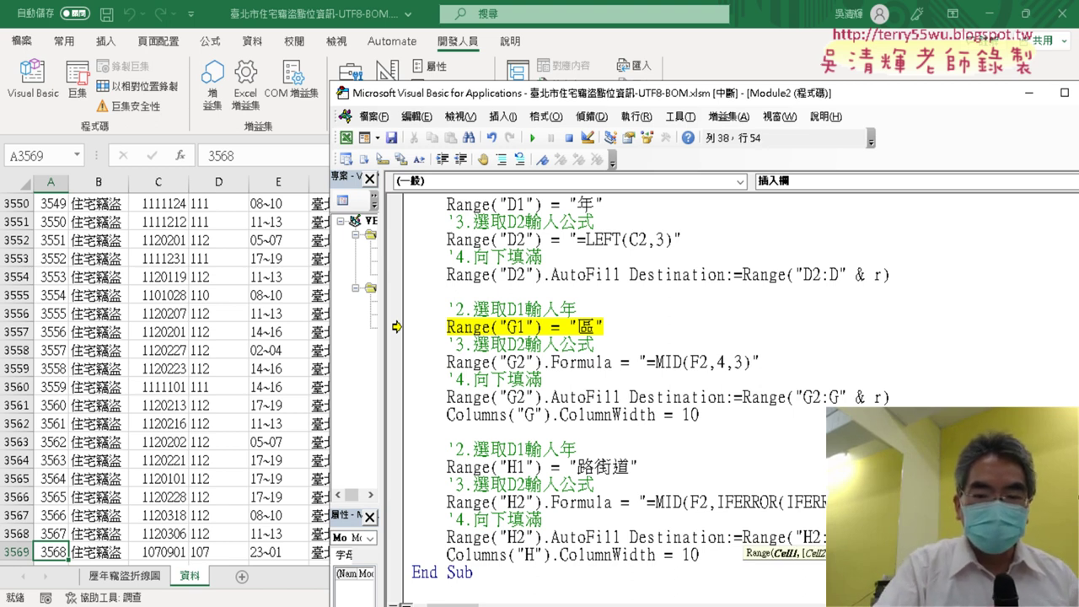
key("Right")
key("Right")
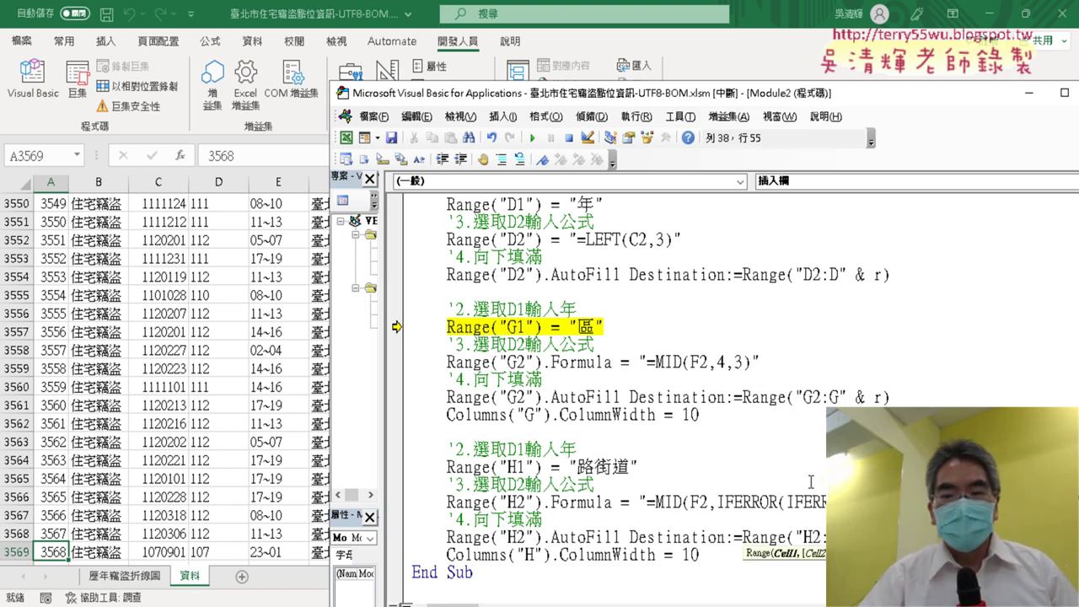
left_click(803, 417)
scroll(802, 425, "up", 2)
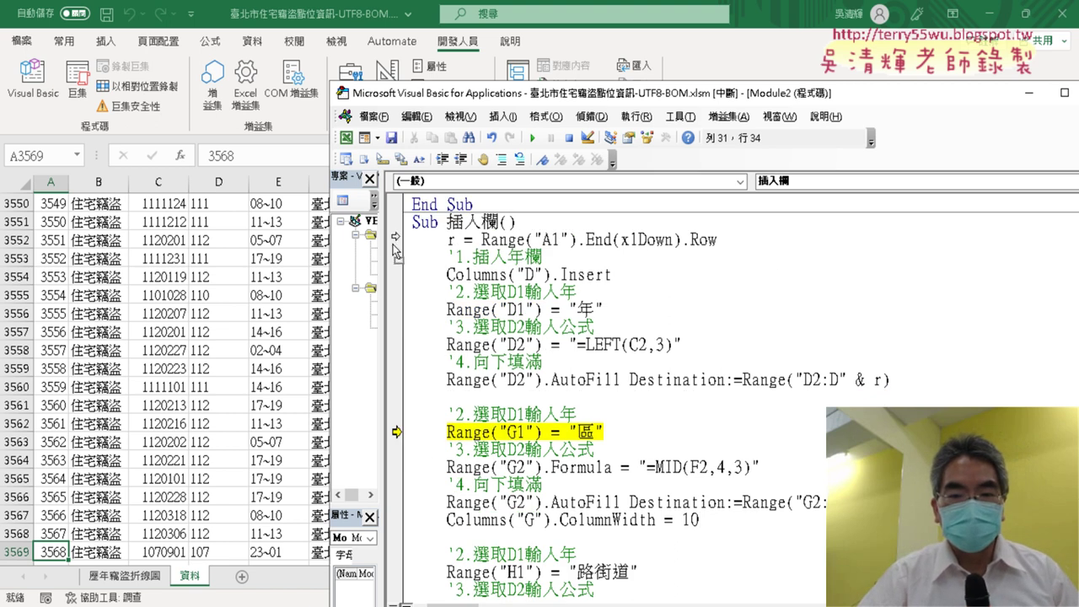
Move execution back to the r = line and step it and the column D fill line.
left_click_drag(395, 400, 397, 240)
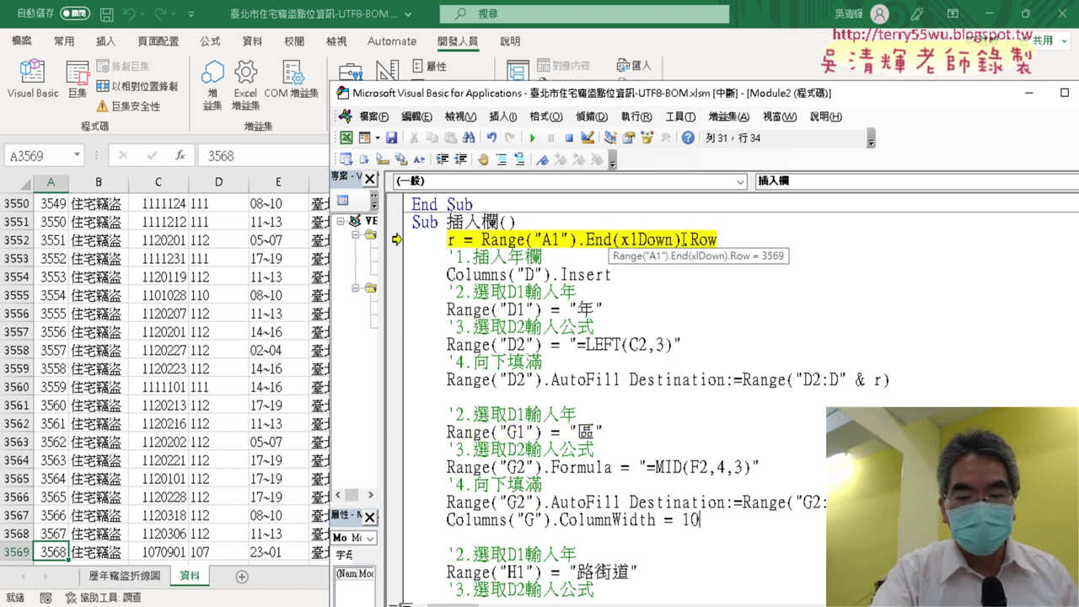
key("F8")
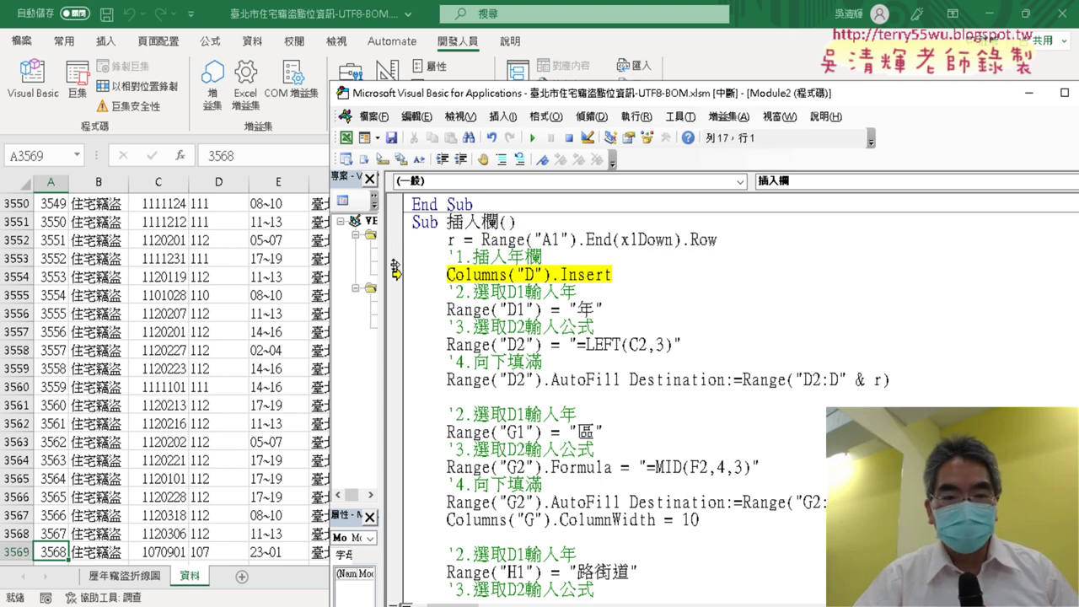
left_click_drag(395, 272, 397, 380)
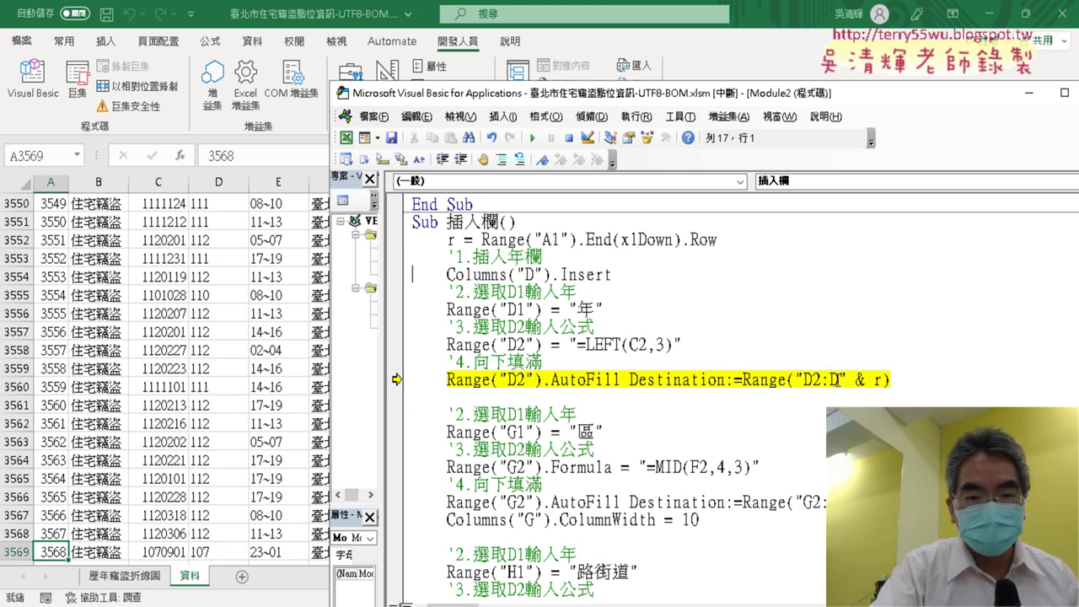
key("F8")
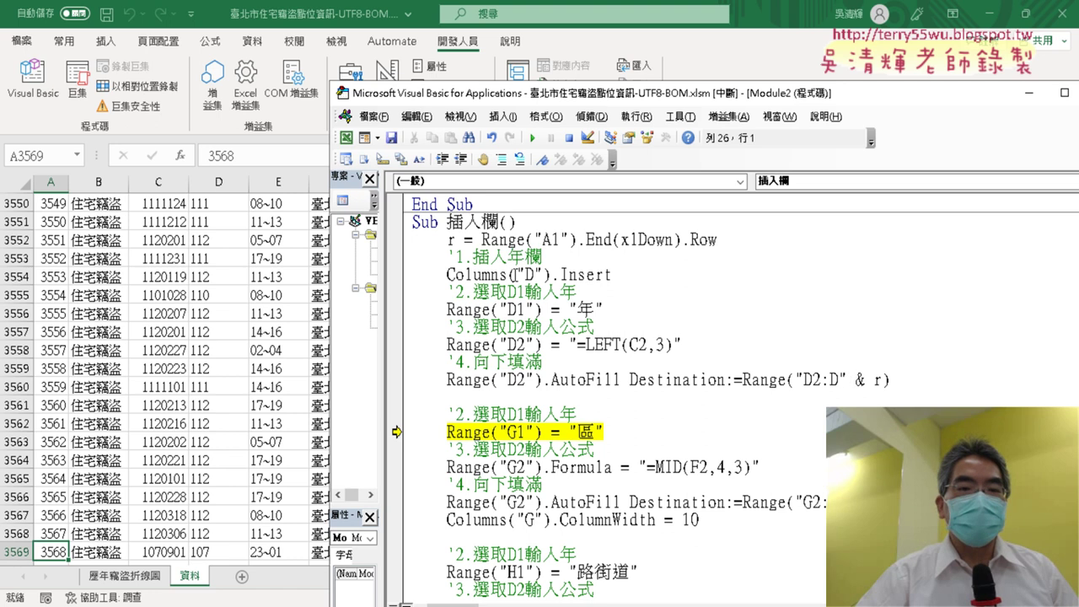
Check on the worksheet that column D's LEFT formula reaches row 3569.
left_click(223, 317)
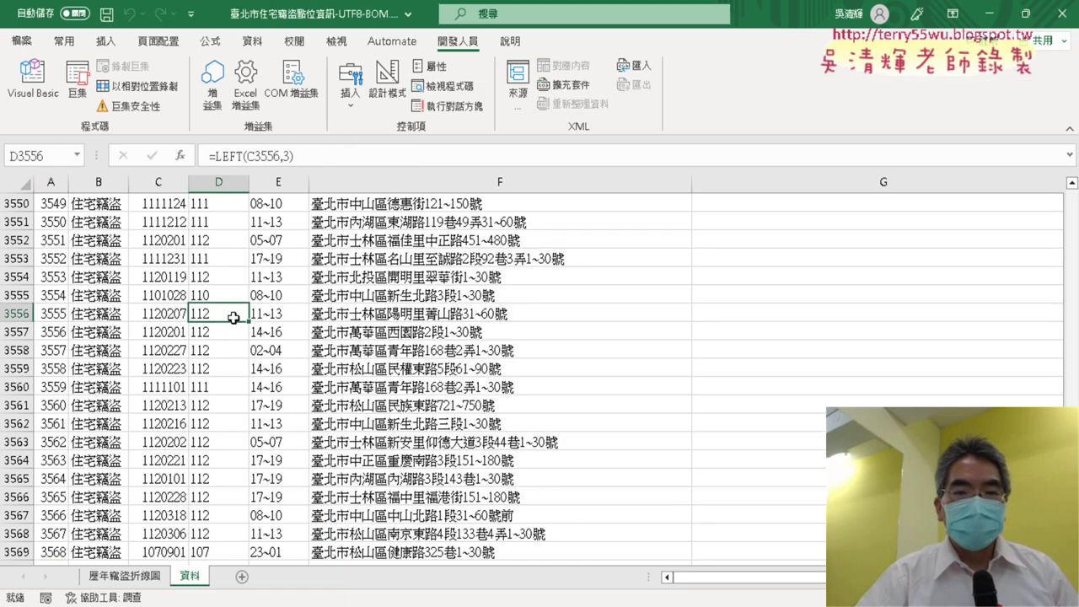
scroll(234, 317, "up", 3)
scroll(233, 317, "up", 5)
scroll(233, 317, "up", 6)
left_click(218, 207)
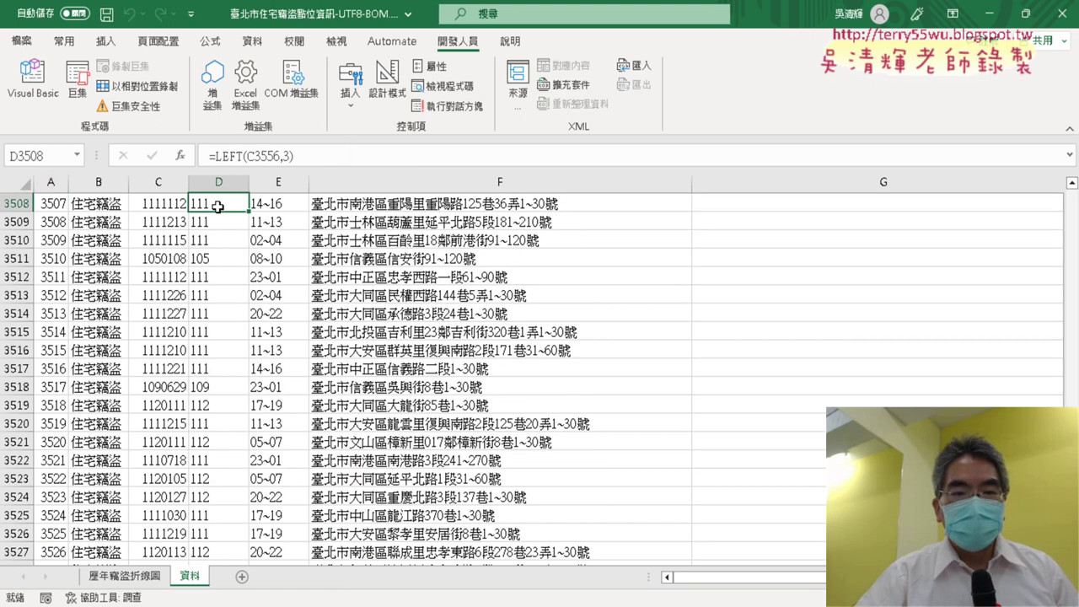
key("ctrl+Down")
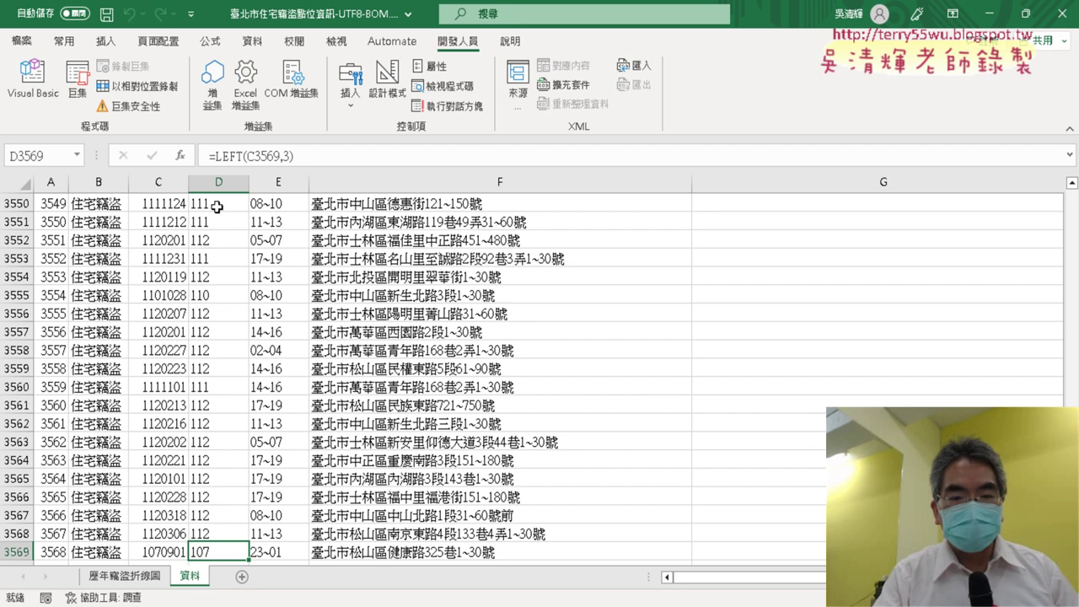
scroll(219, 250, "down", 2)
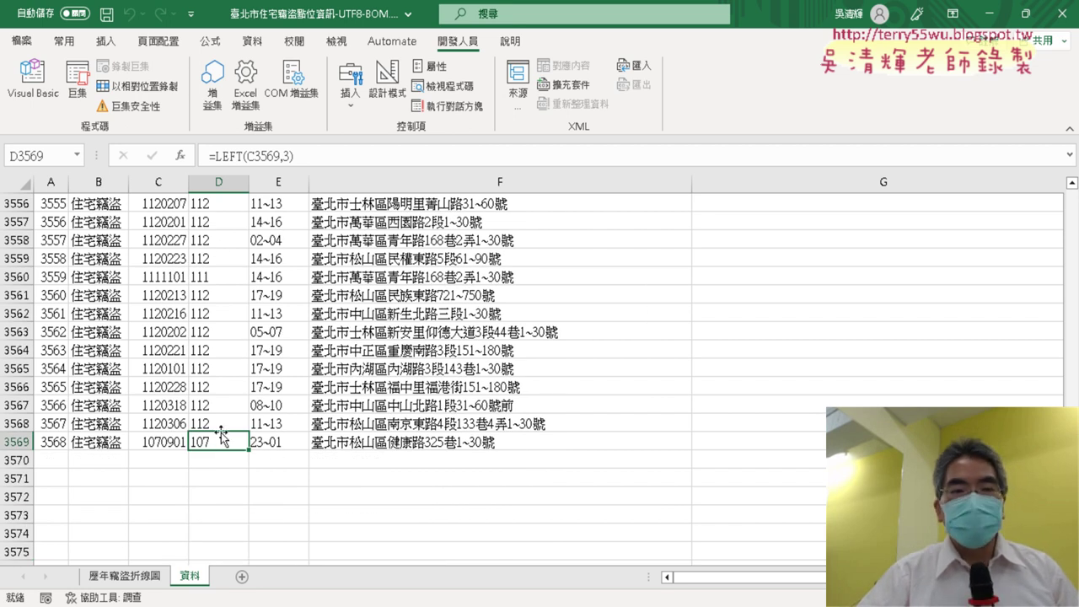
Step the 區 header and column G formula lines, then check column G on the sheet.
left_click(33, 80)
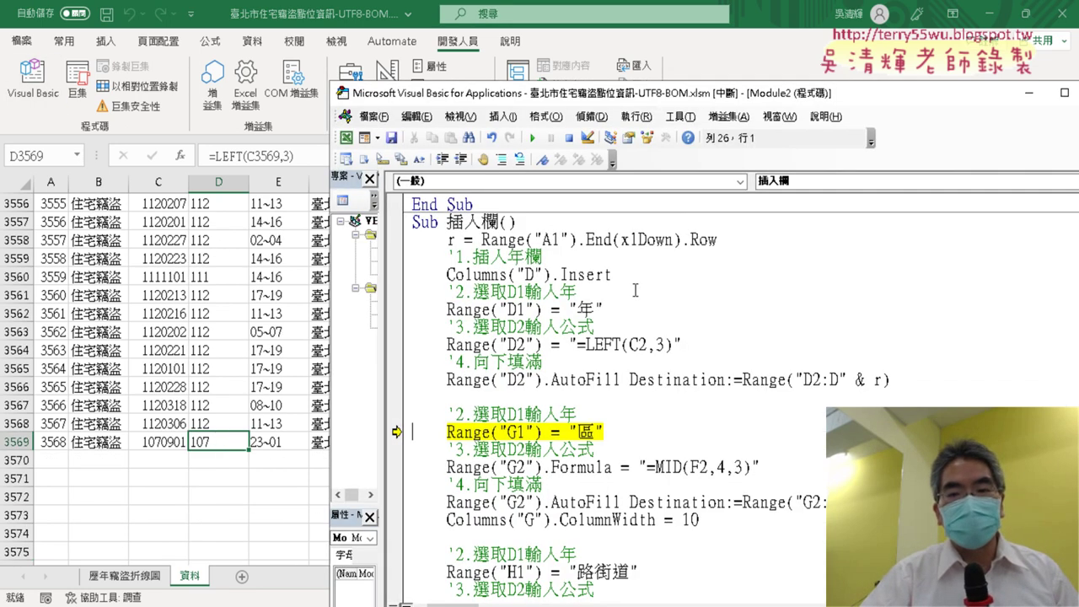
scroll(652, 315, "down", 2)
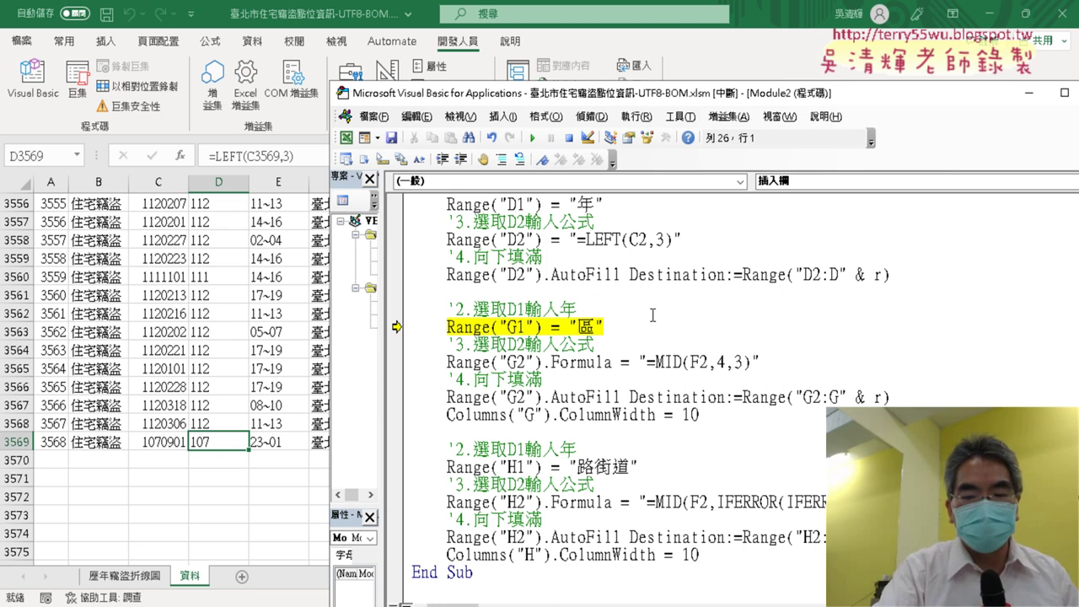
key("F8")
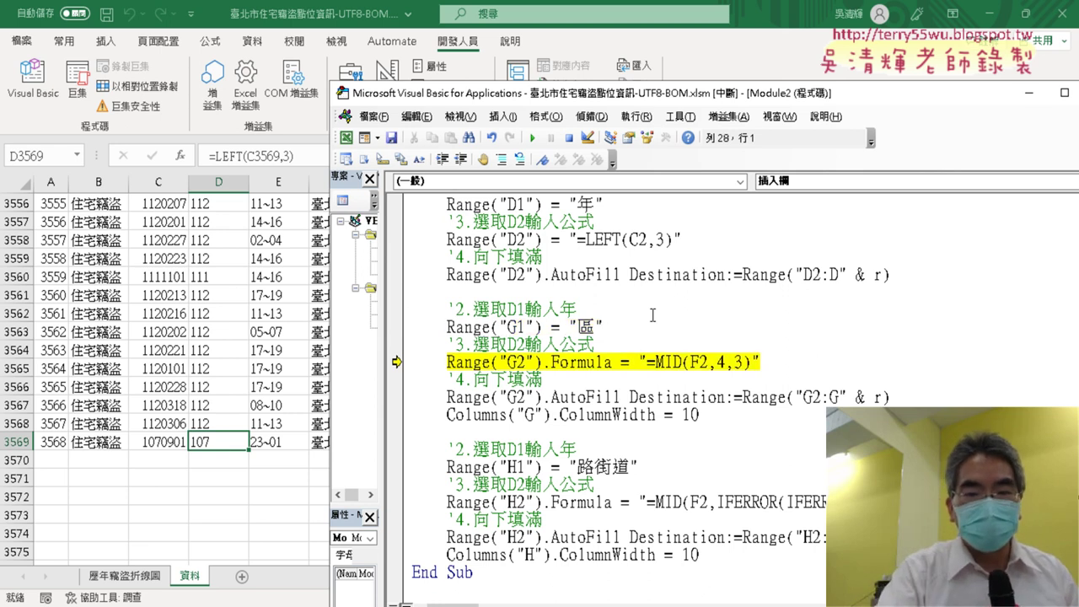
key("F8")
key("F8")
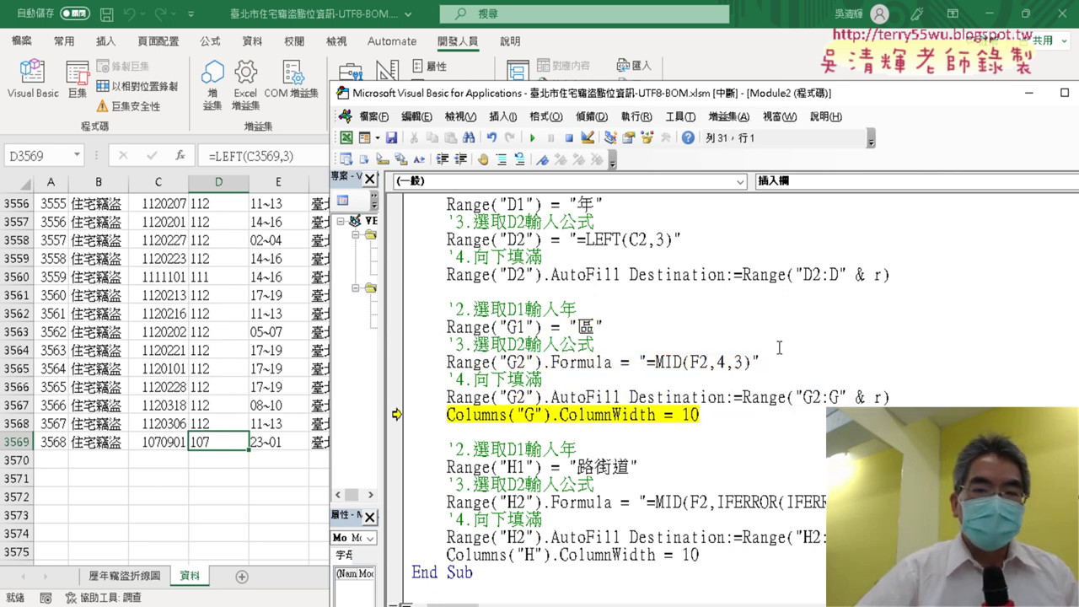
left_click(270, 406)
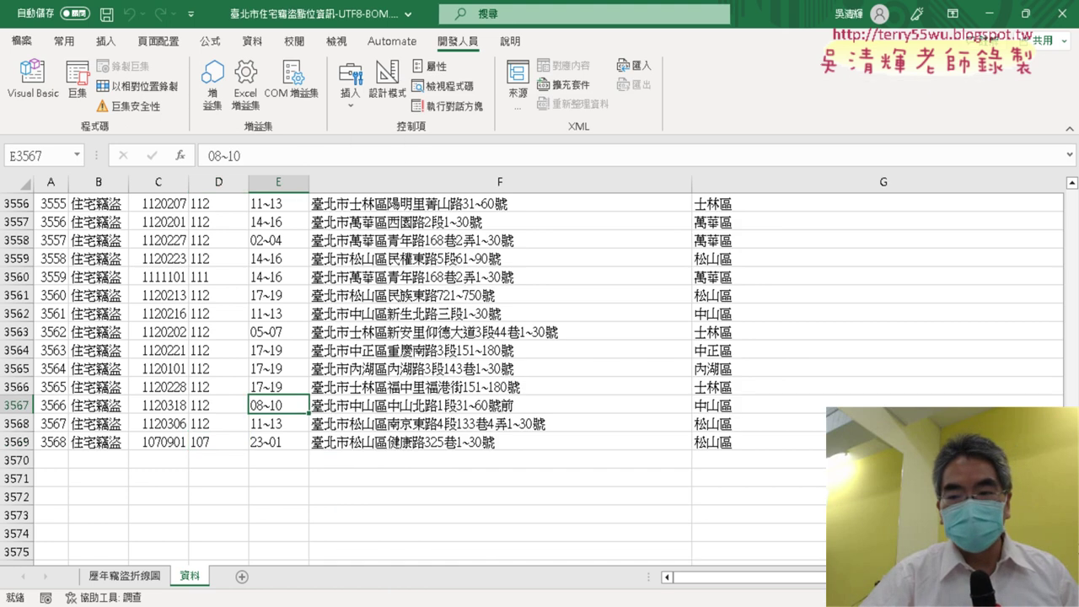
left_click_drag(1071, 540, 1072, 195)
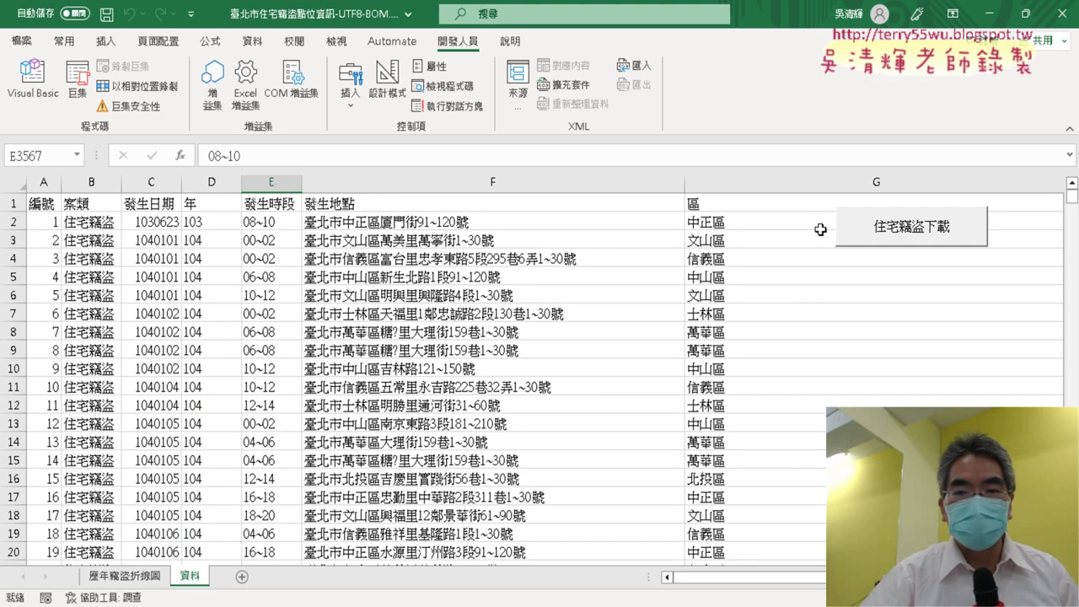
Step through the column G width and column H 路街道 lines to End Sub.
left_click(32, 80)
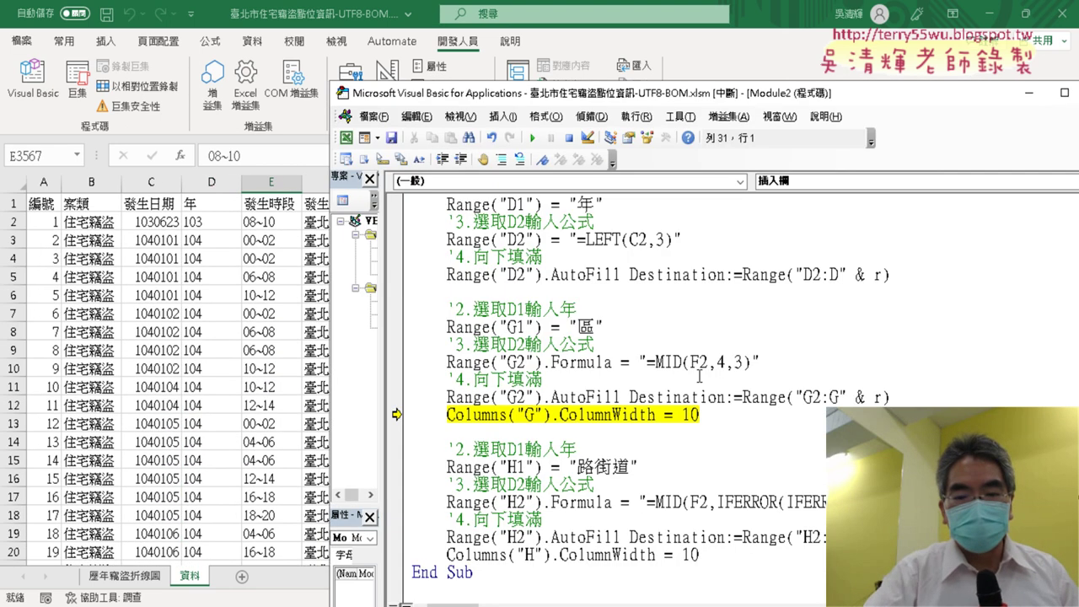
key("F8")
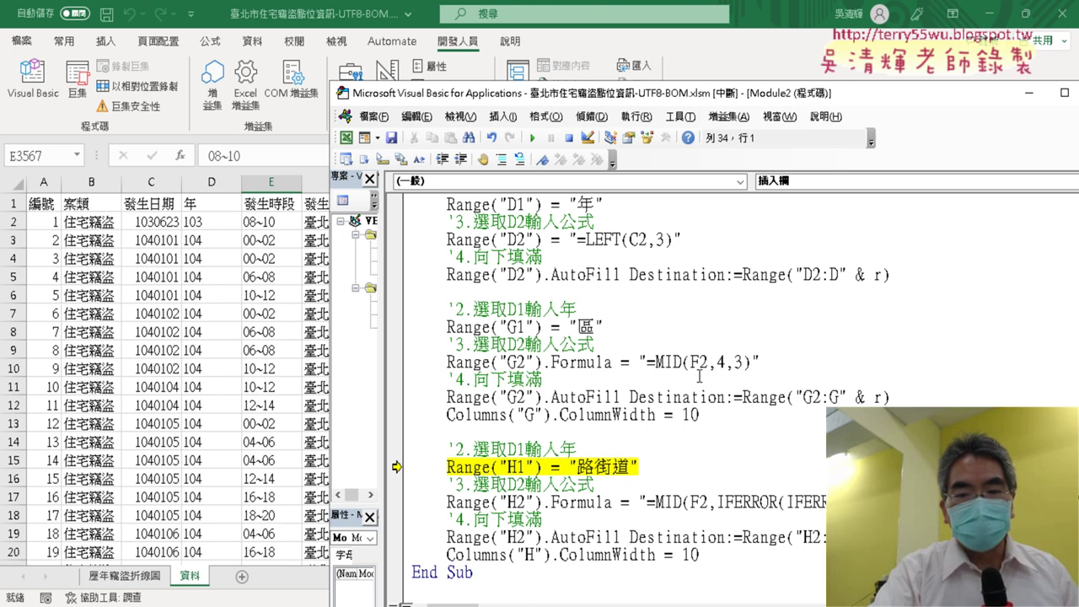
key("F8")
key("F8")
key("F8")
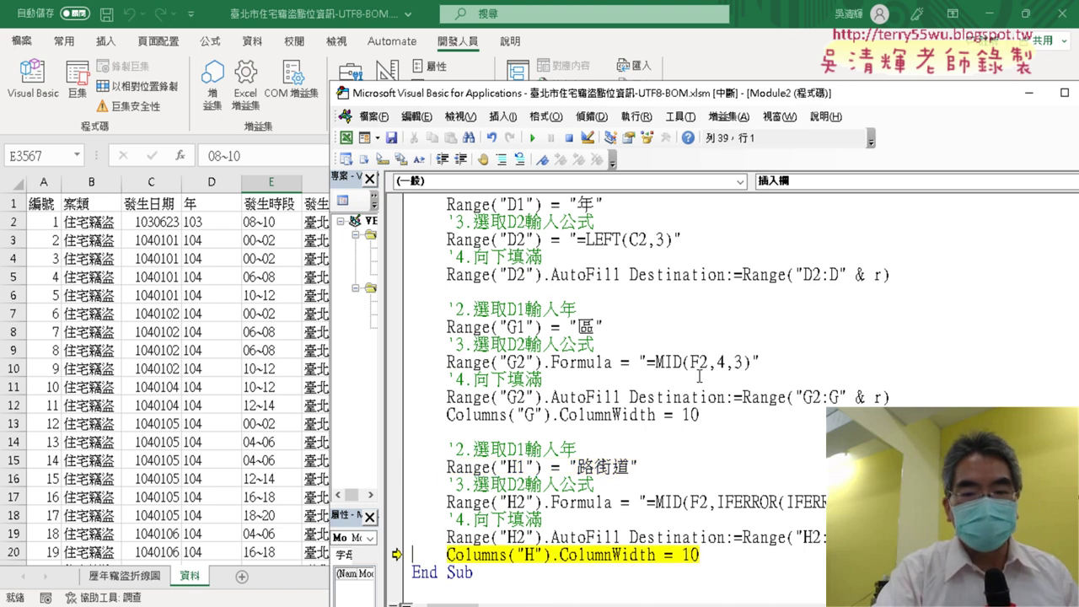
key("F8")
key("F8")
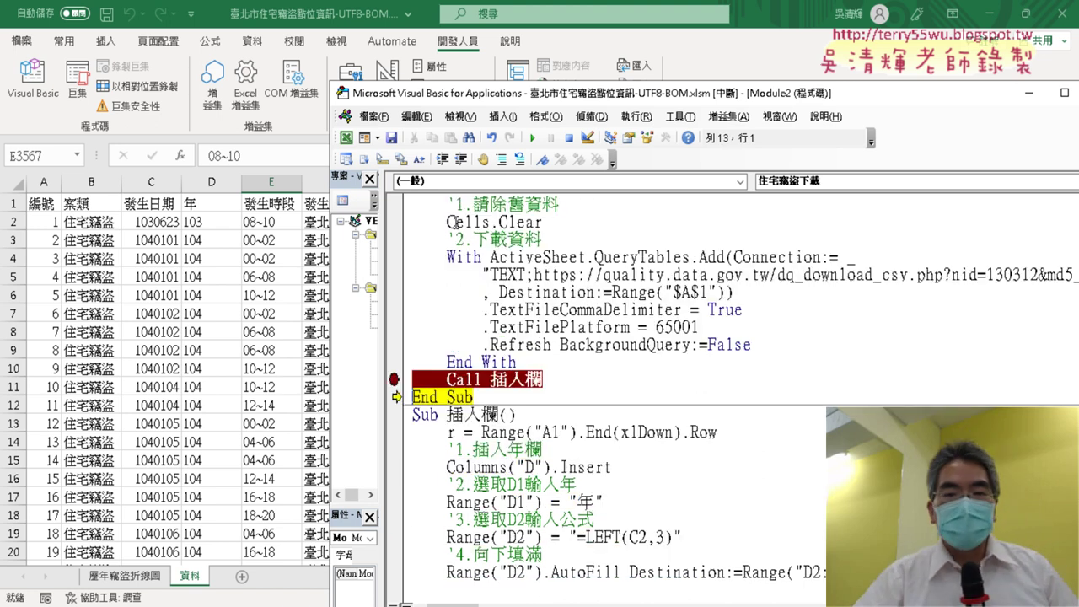
key("F8")
key("alt+F11")
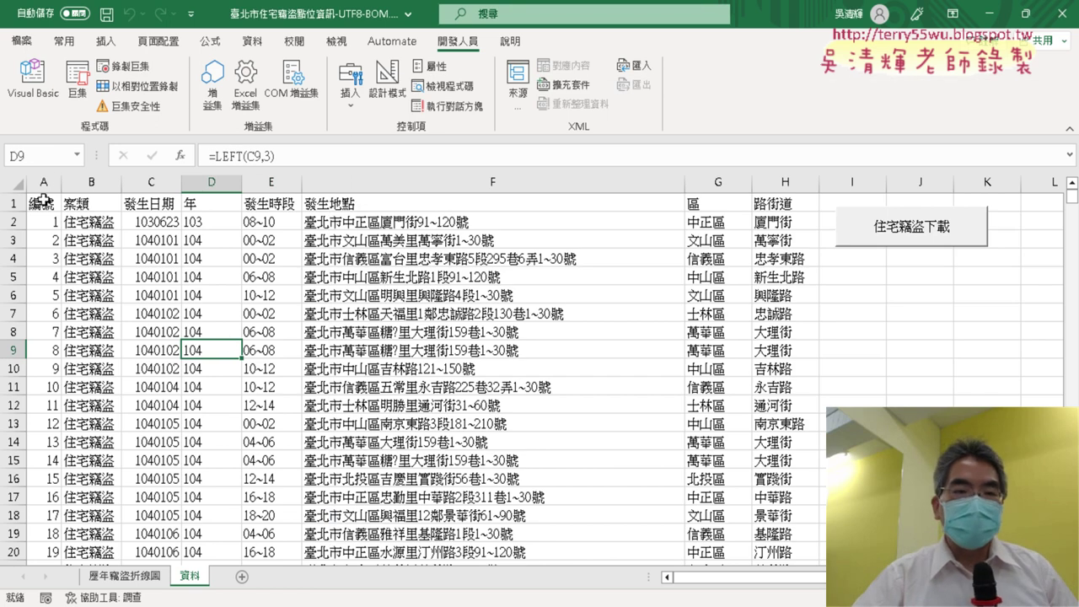
left_click(220, 178)
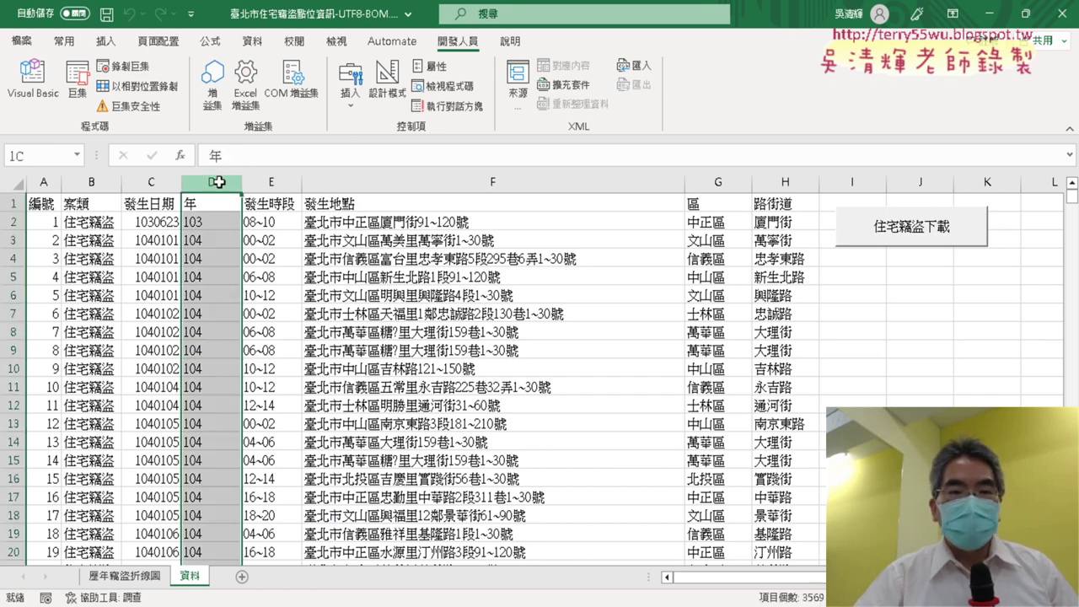
left_click_drag(718, 182, 771, 183)
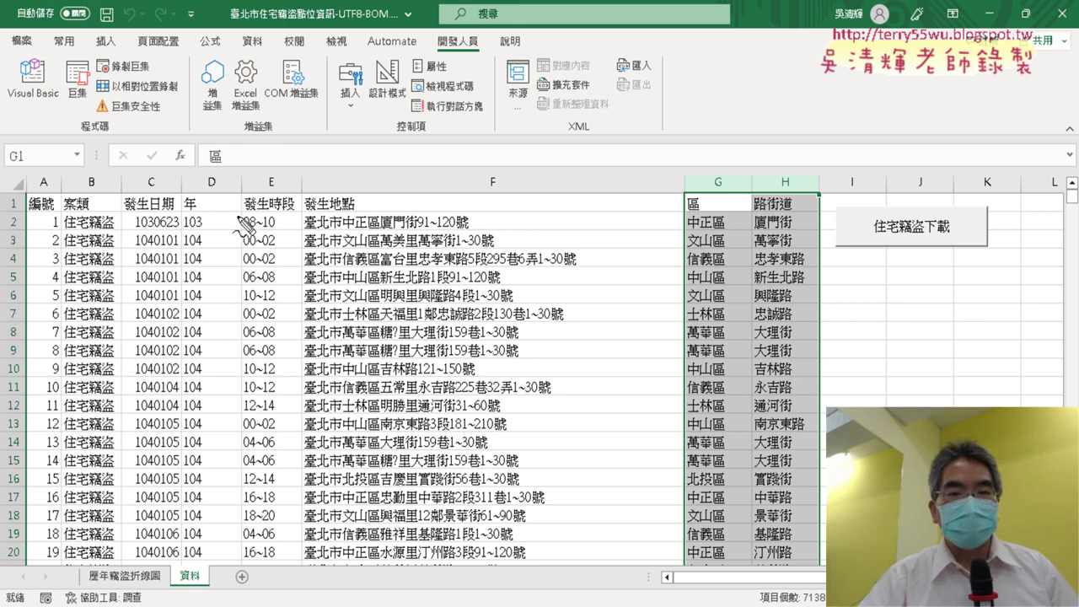
mouse_move(203, 226)
left_mouse_down()
mouse_move(155, 218)
mouse_move(215, 223)
left_mouse_up()
left_click_drag(709, 181, 715, 221)
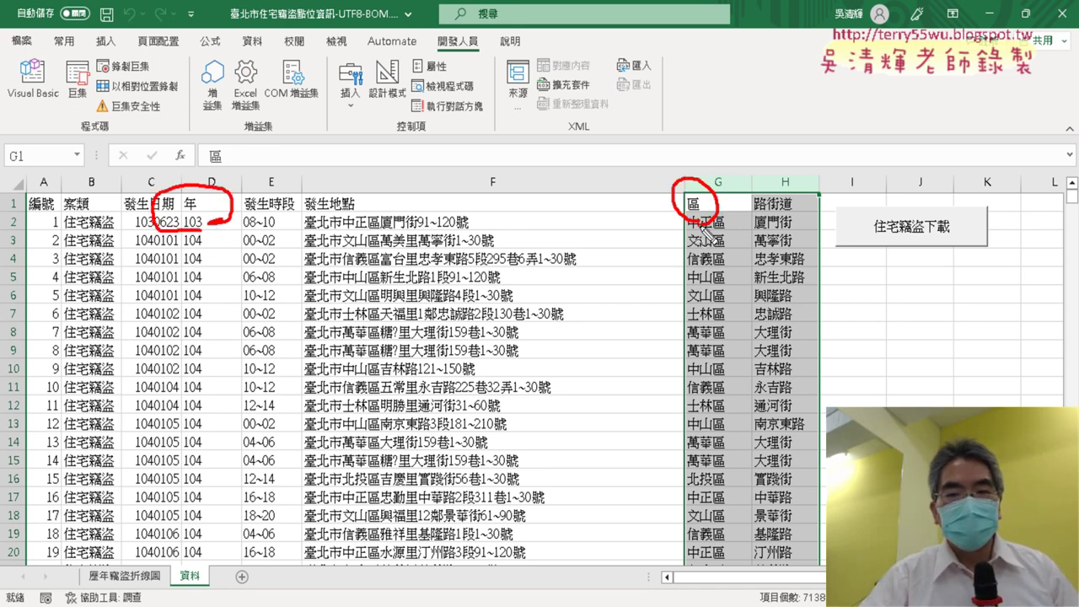
mouse_move(791, 221)
left_mouse_down()
mouse_move(762, 190)
mouse_move(799, 224)
left_mouse_up()
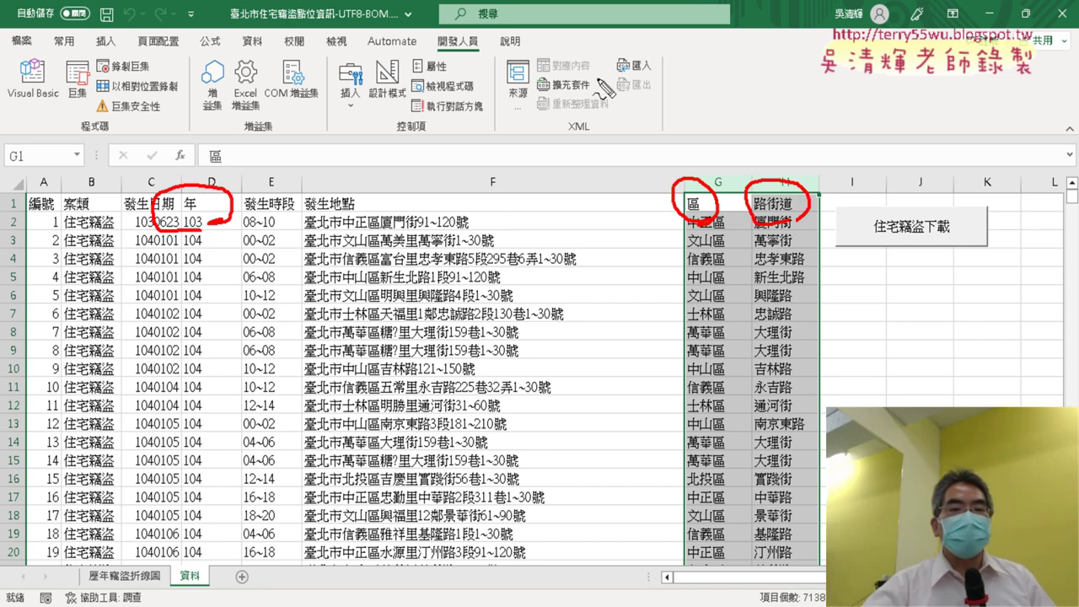
left_click_drag(220, 85, 205, 123)
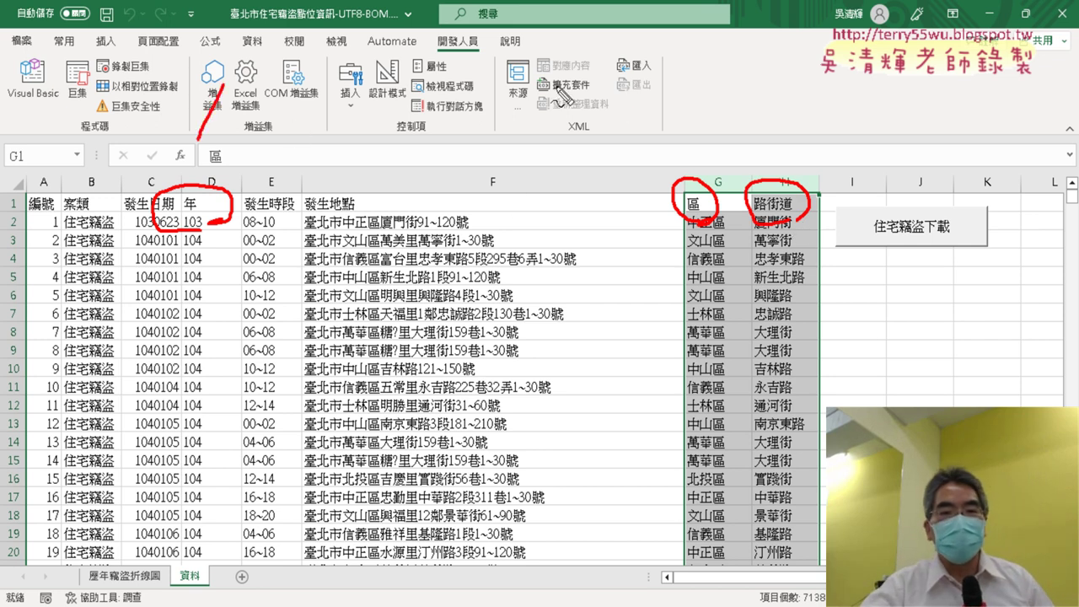
left_click_drag(628, 95, 696, 131)
left_click_drag(753, 87, 756, 163)
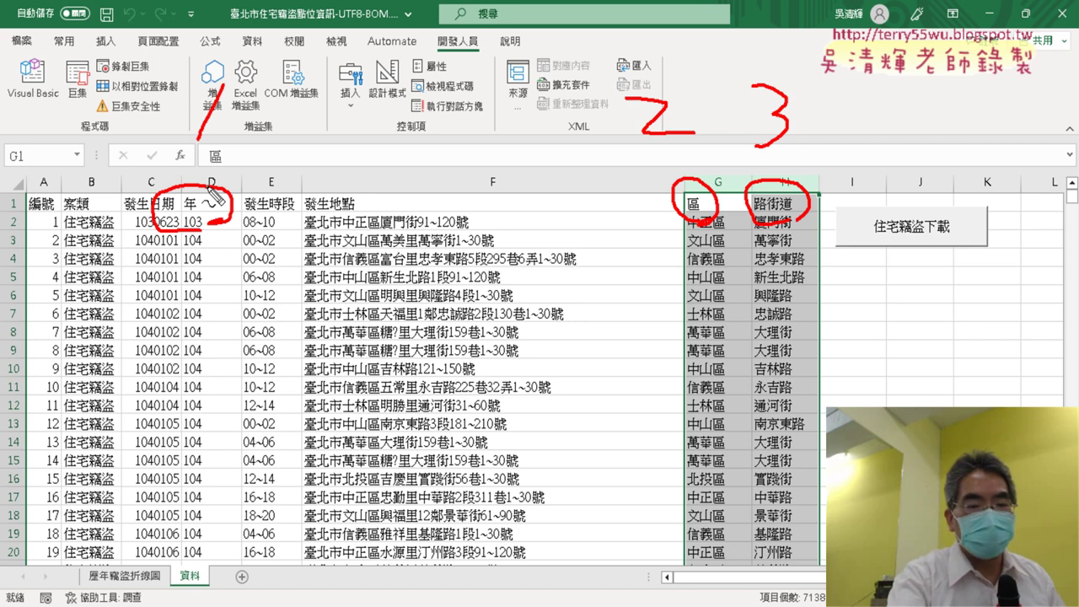
key("Escape")
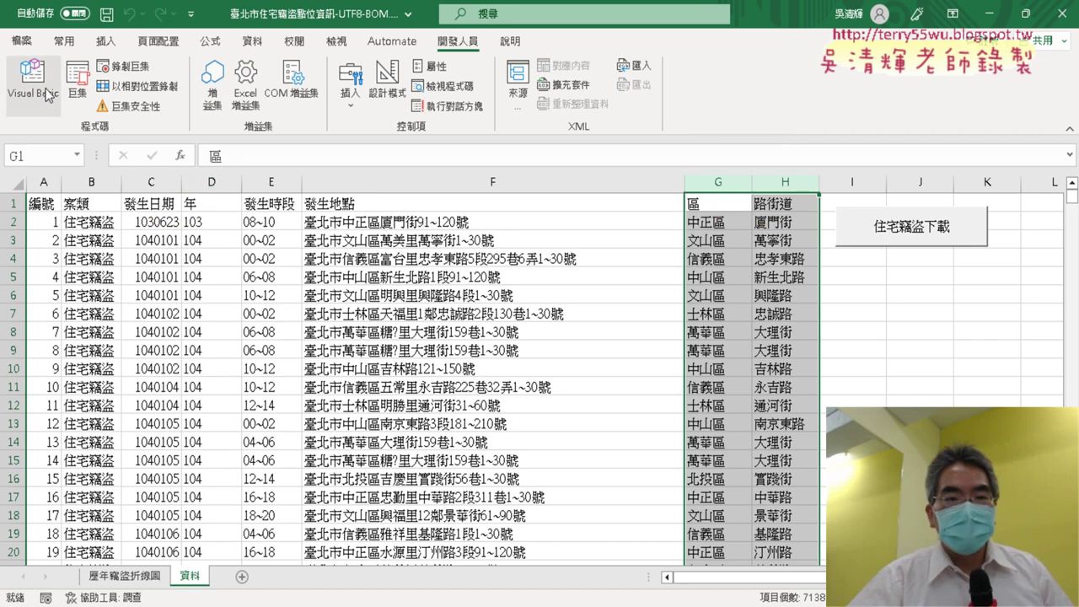
Open the VBA editor, widen the Project pane and view Module1, Module2 and Module3.
left_click(33, 80)
scroll(618, 297, "down", 3)
scroll(619, 297, "down", 3)
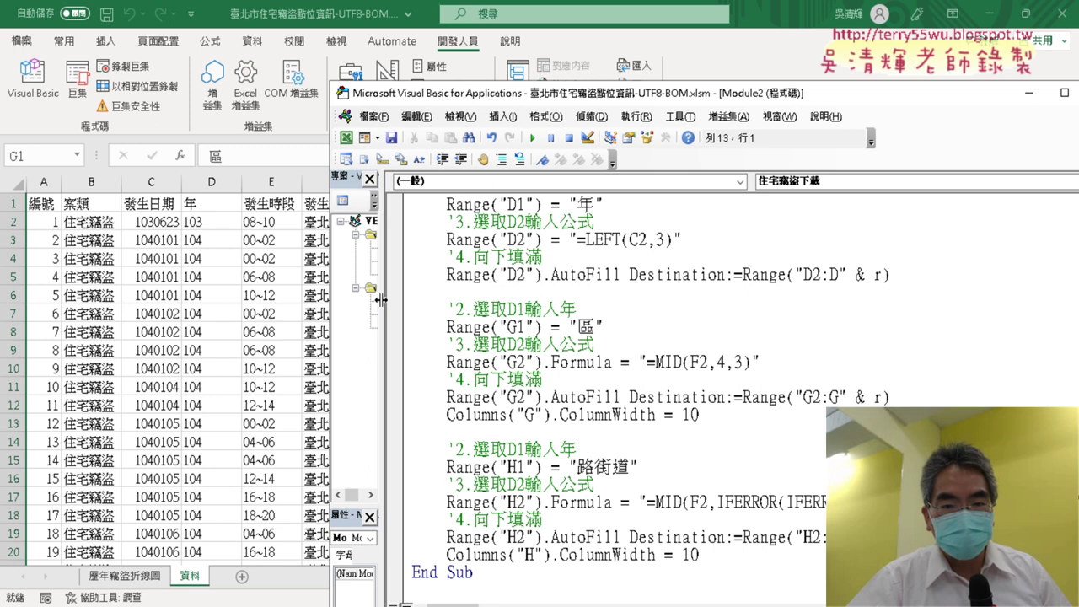
left_click_drag(381, 299, 462, 303)
double_click(413, 304)
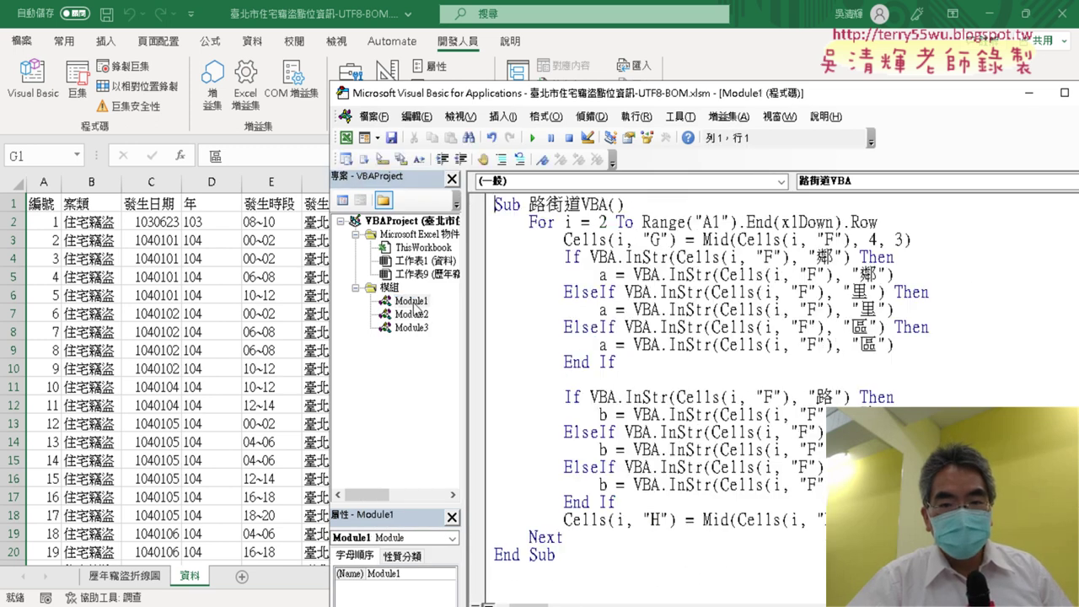
double_click(419, 315)
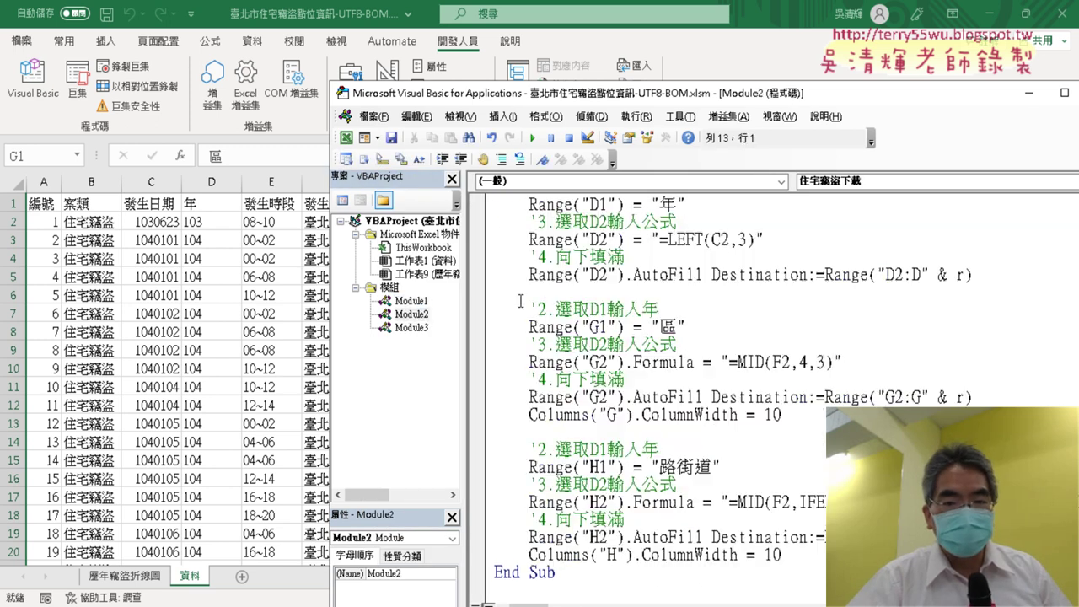
double_click(411, 328)
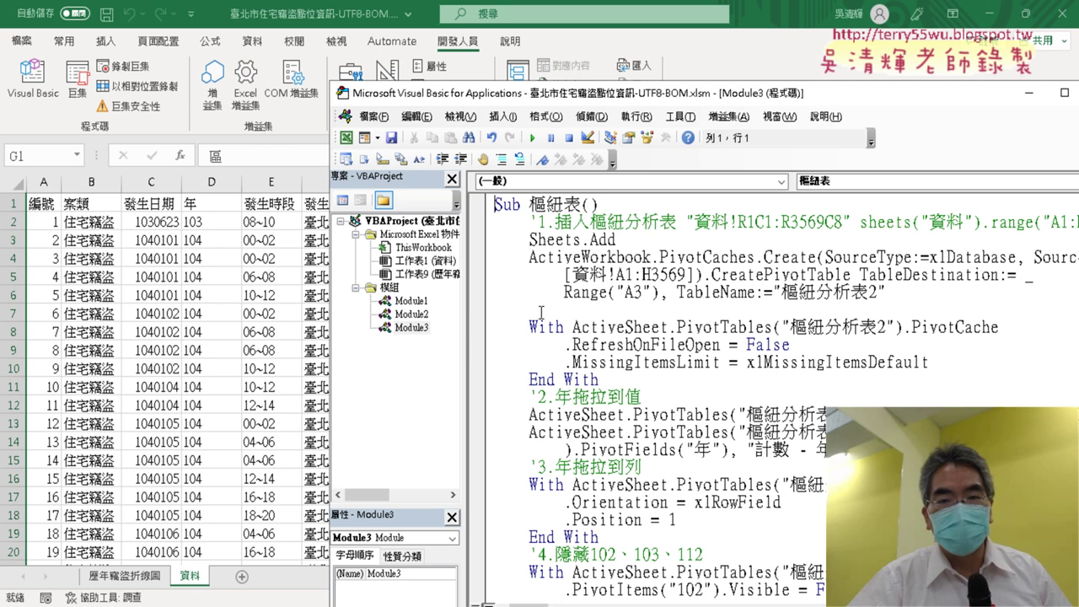
Scroll through Module3's 樞紐表 and 樞紐圖 procedures.
left_click_drag(590, 92, 354, 50)
scroll(400, 196, "down", 1)
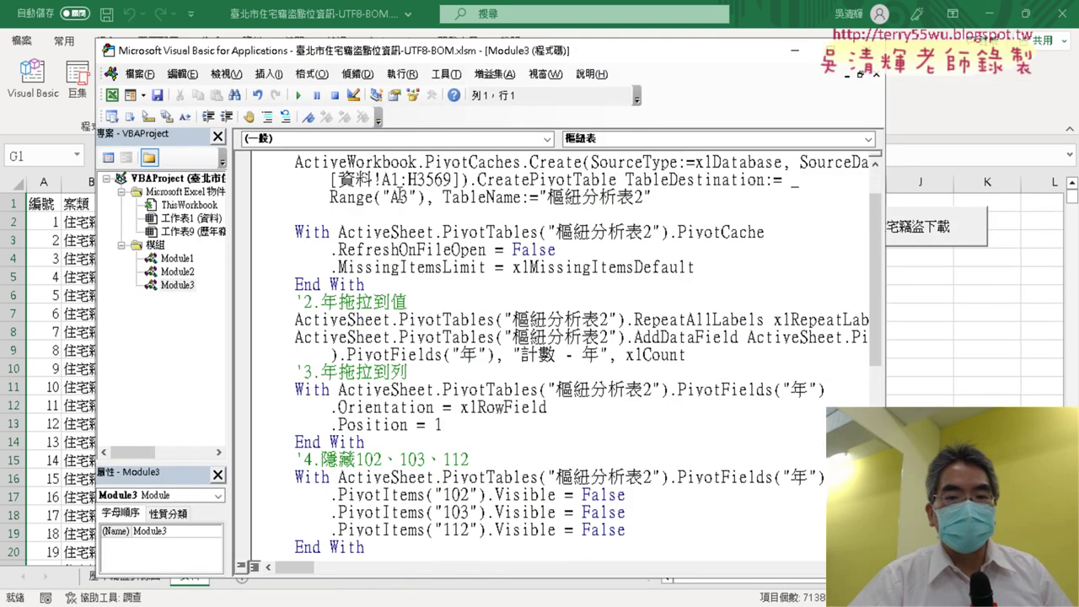
scroll(400, 196, "down", 6)
scroll(439, 268, "down", 2)
scroll(439, 268, "up", 4)
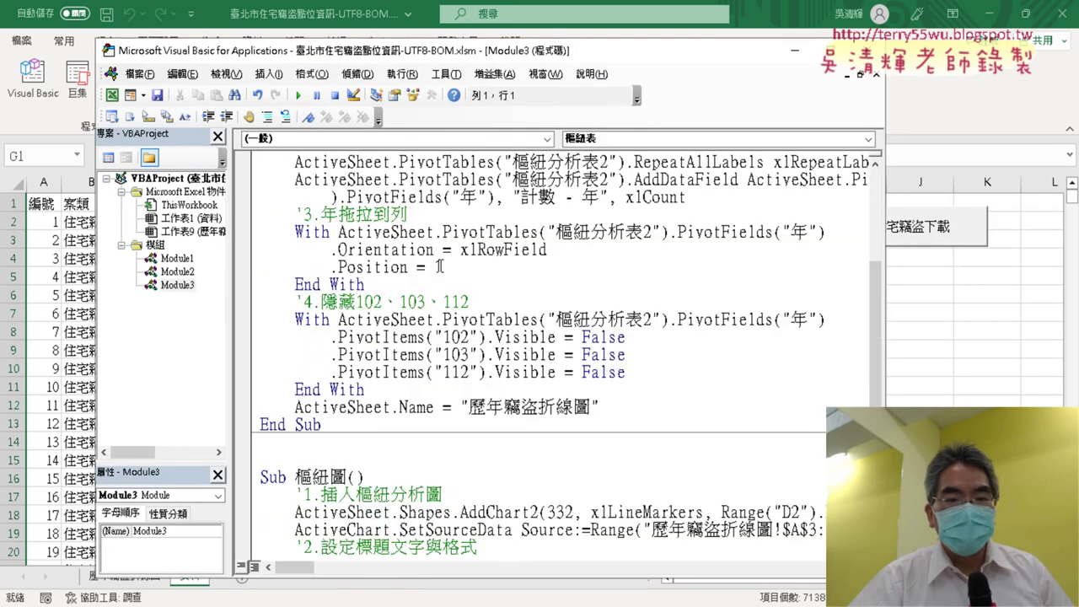
scroll(441, 265, "up", 4)
left_click_drag(378, 159, 253, 160)
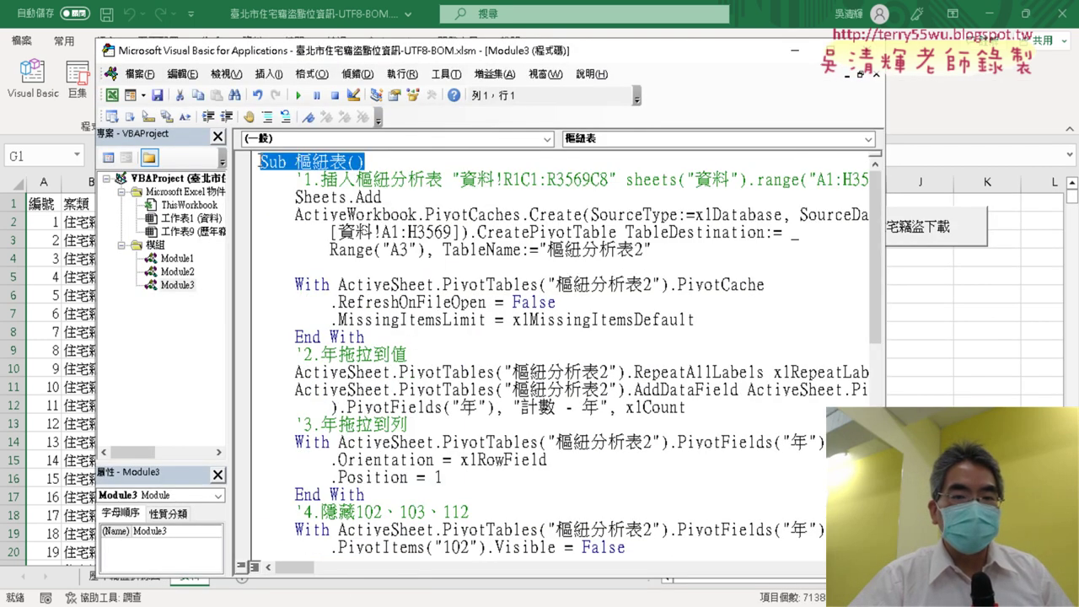
scroll(383, 253, "down", 4)
scroll(388, 279, "down", 4)
Run Sub 樞紐表, choose Debug on error 1004 and reveal the new year pivot table.
left_click_drag(377, 268, 255, 267)
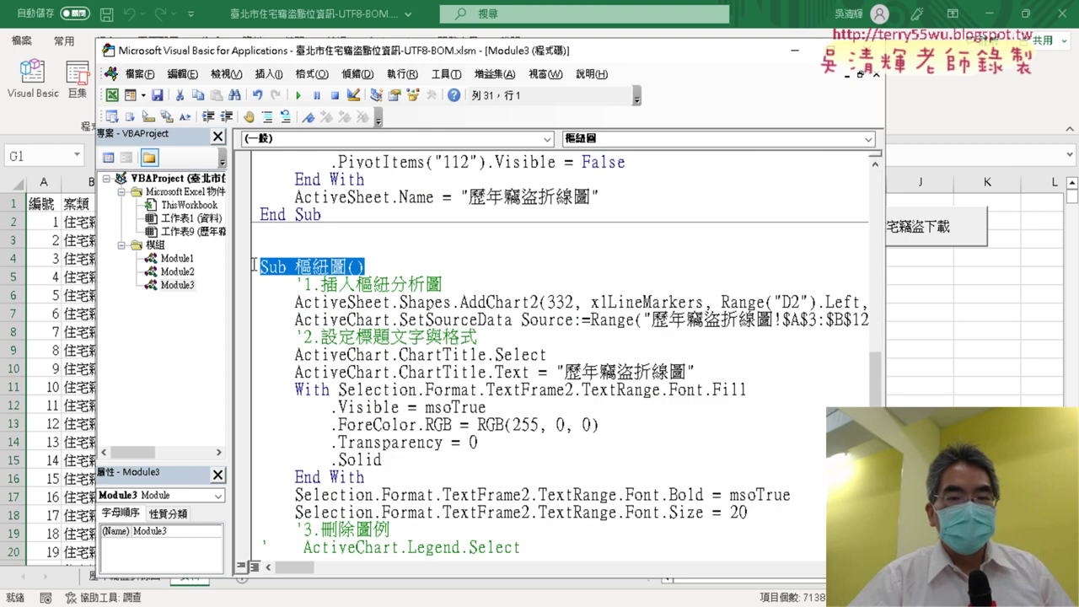
scroll(255, 267, "down", 1)
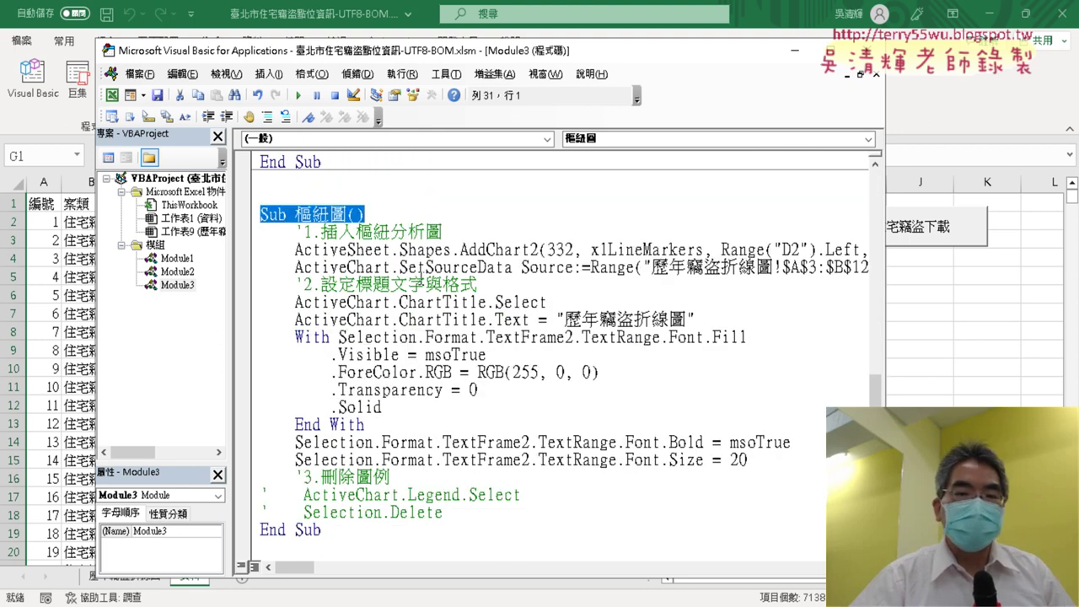
scroll(421, 281, "up", 1)
scroll(429, 272, "up", 4)
scroll(437, 261, "up", 2)
scroll(444, 253, "up", 1)
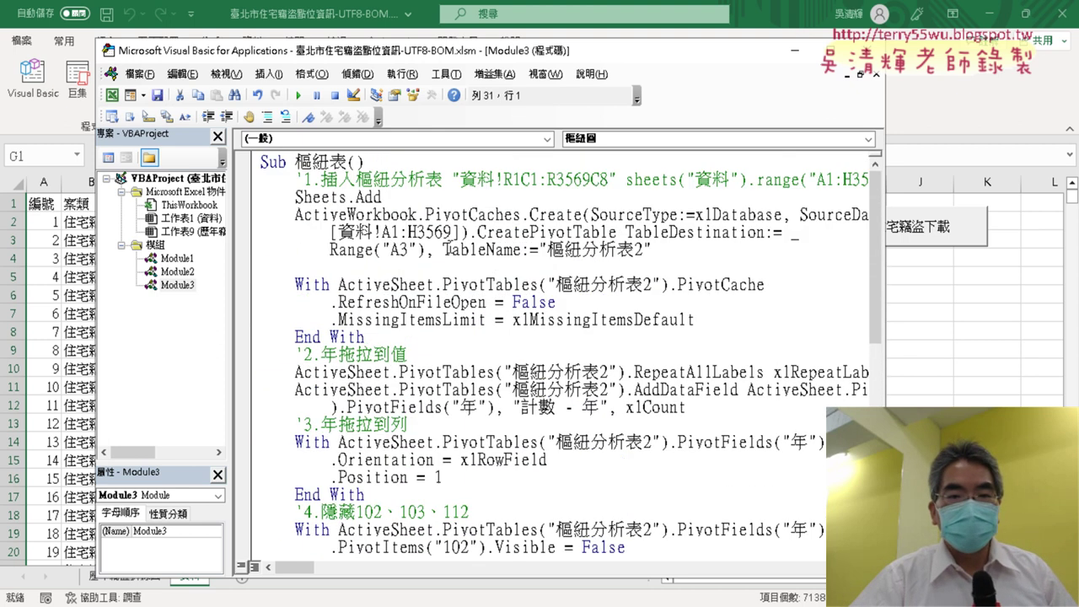
left_click(435, 234)
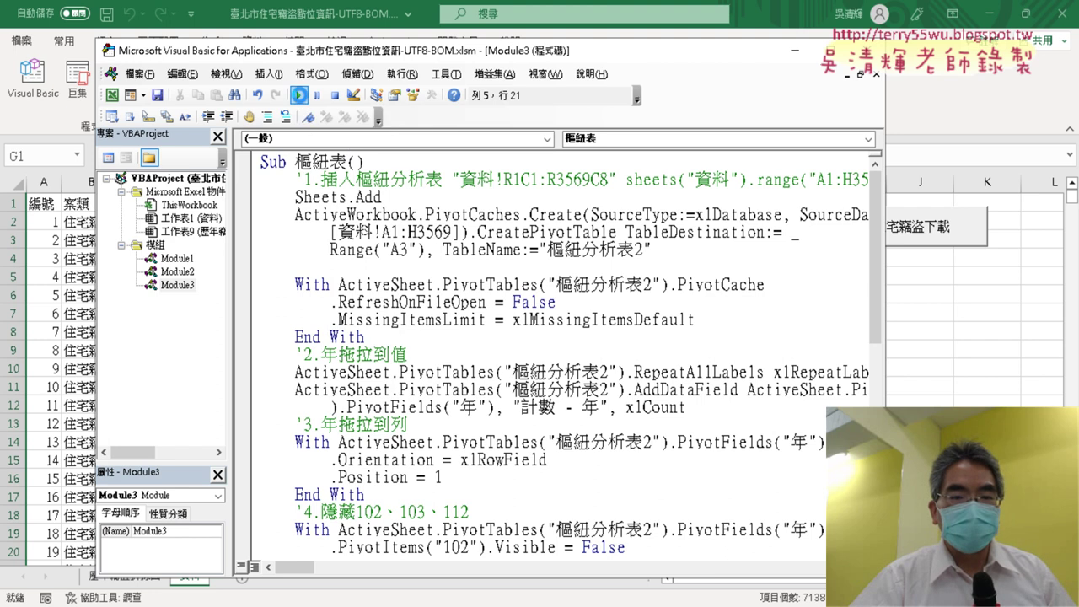
left_click(299, 95)
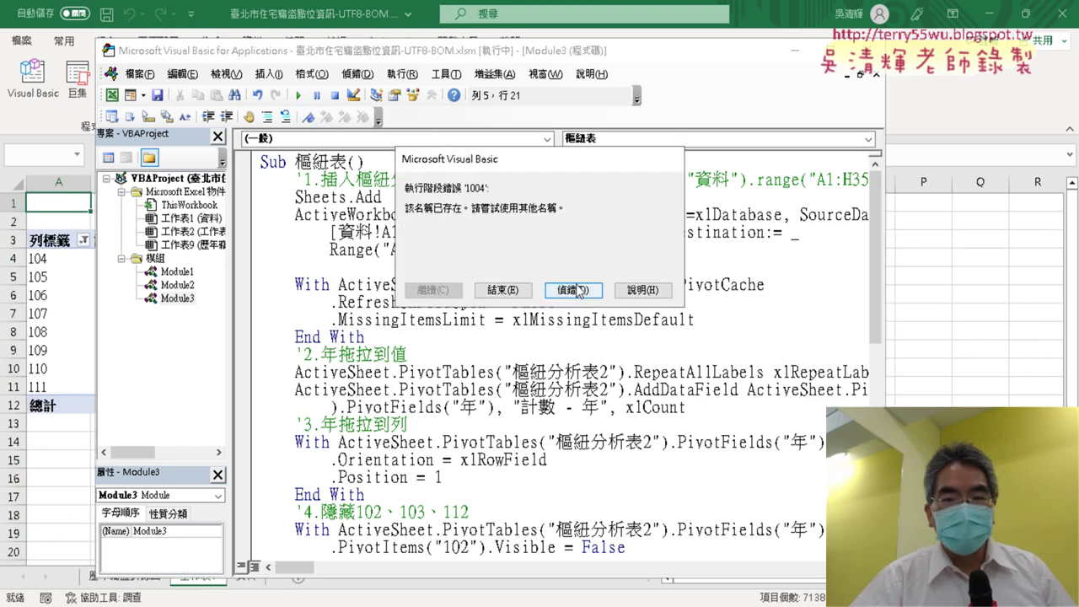
left_click(580, 291)
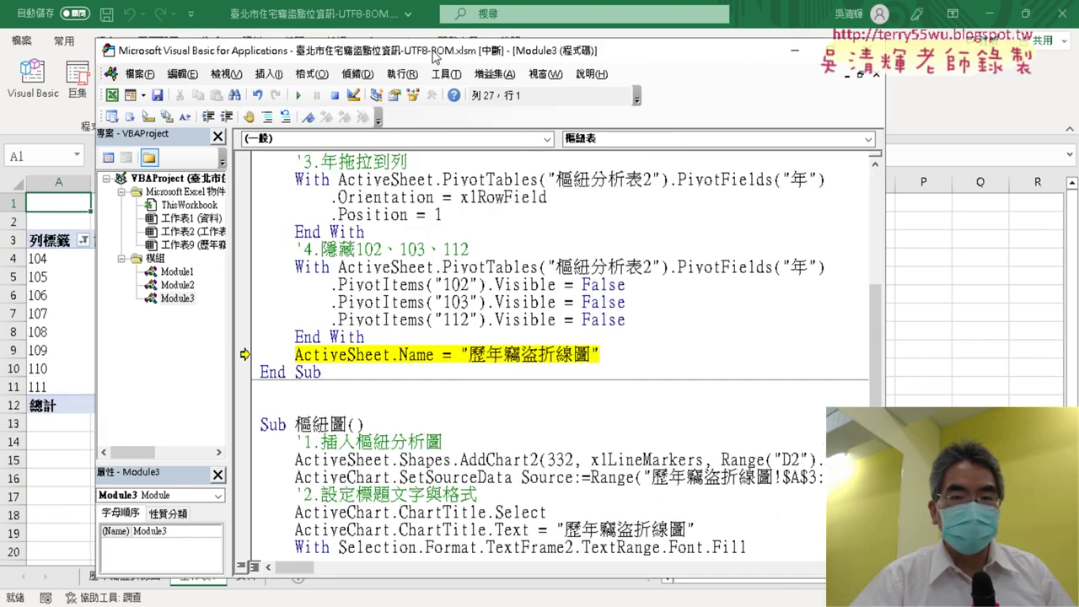
left_click_drag(432, 55, 644, 30)
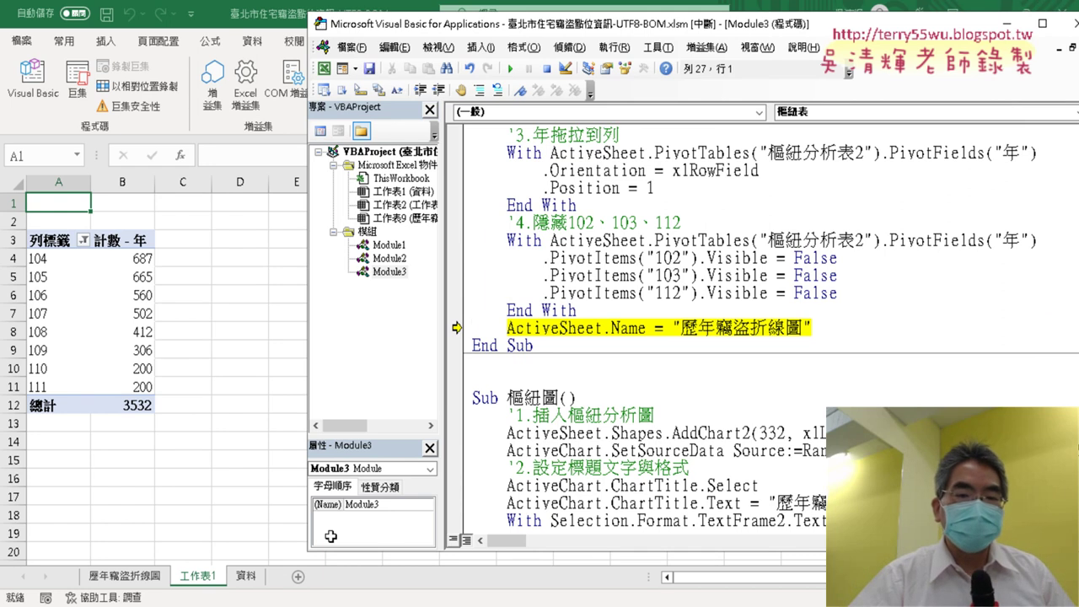
Delete the old 歷年竊盜折線圖 sheet and return to the VBA editor.
left_click(141, 579)
right_click(141, 582)
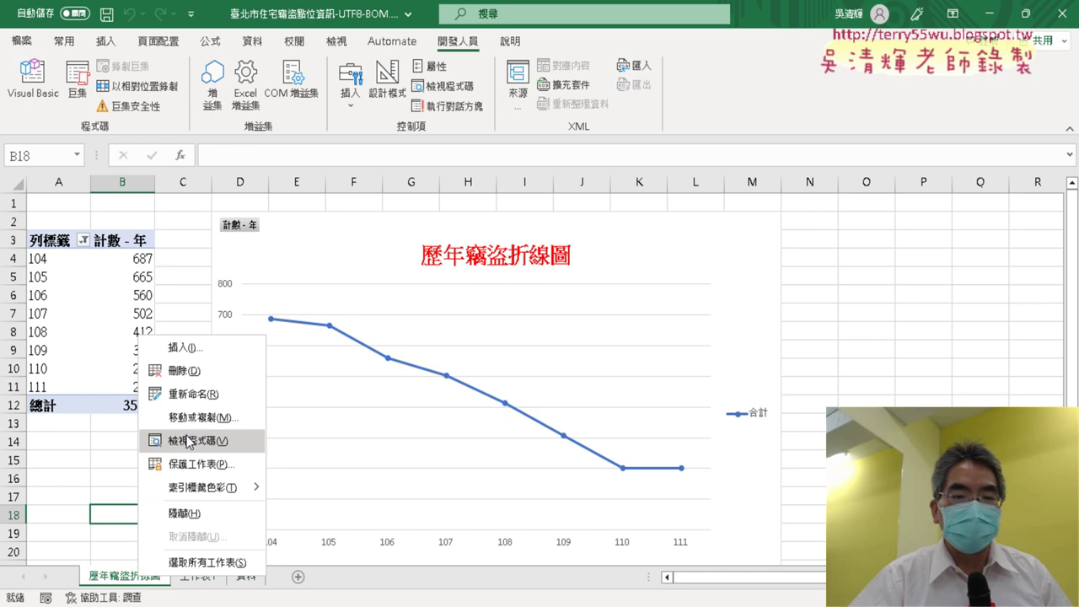
left_click(173, 368)
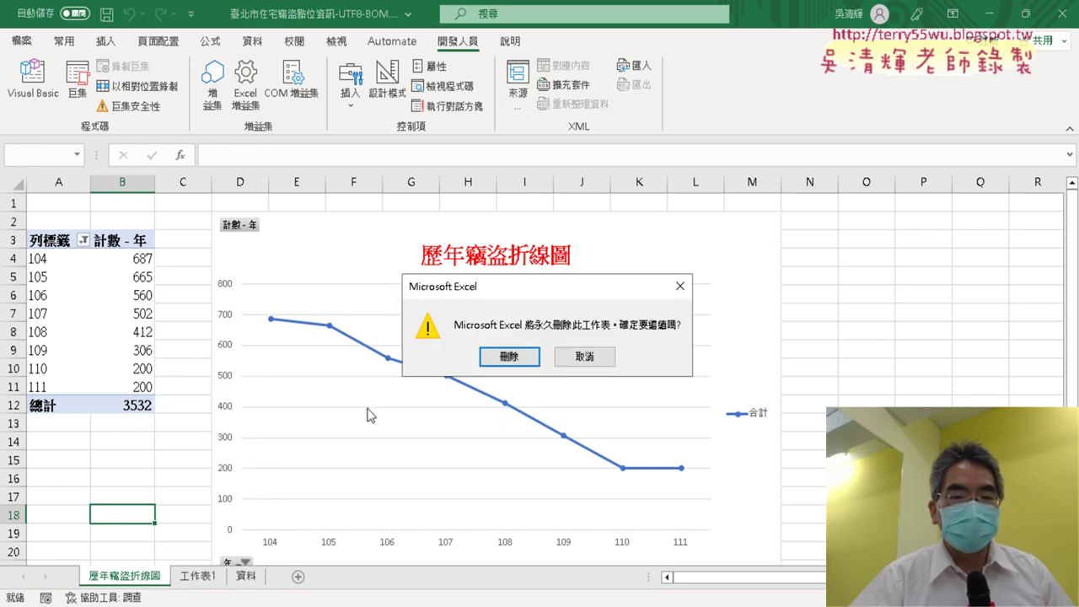
left_click(508, 357)
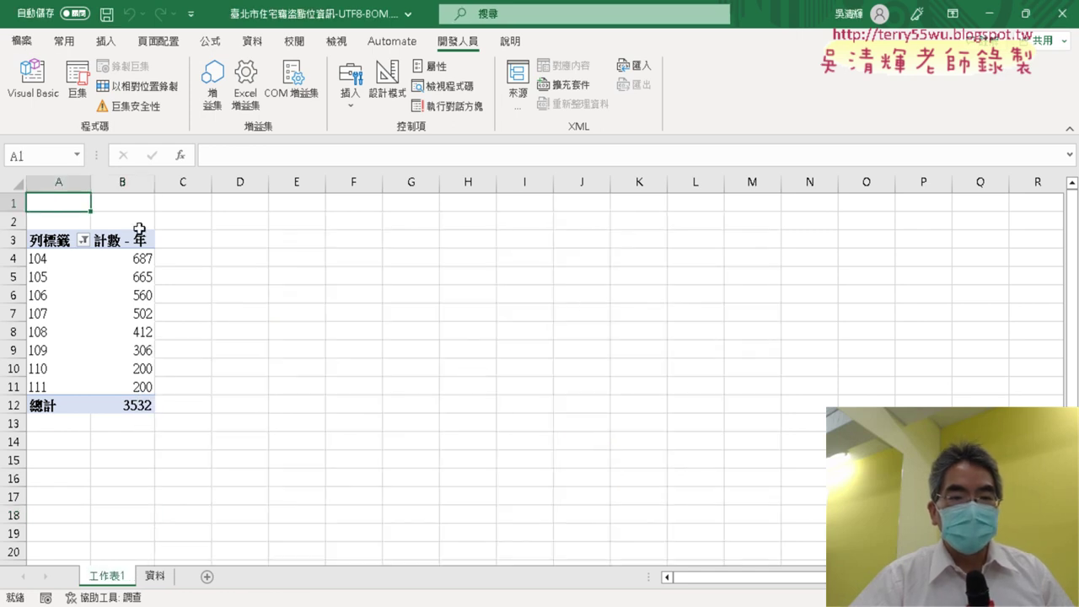
left_click(32, 80)
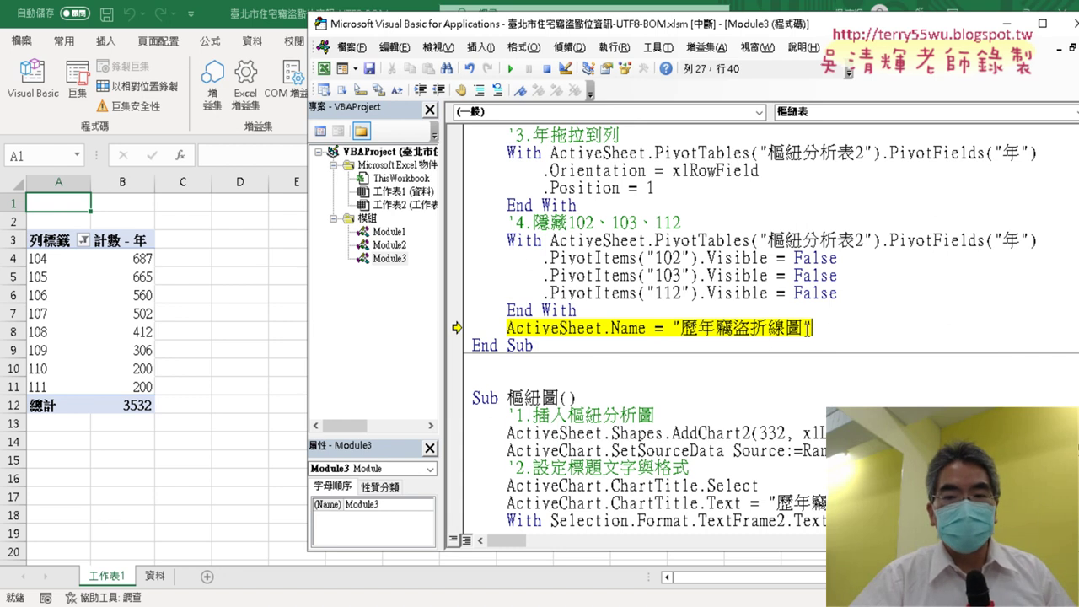
Resume Sub 樞紐表 so the pivot sheet is renamed 歷年竊盜折線圖.
left_click(510, 68)
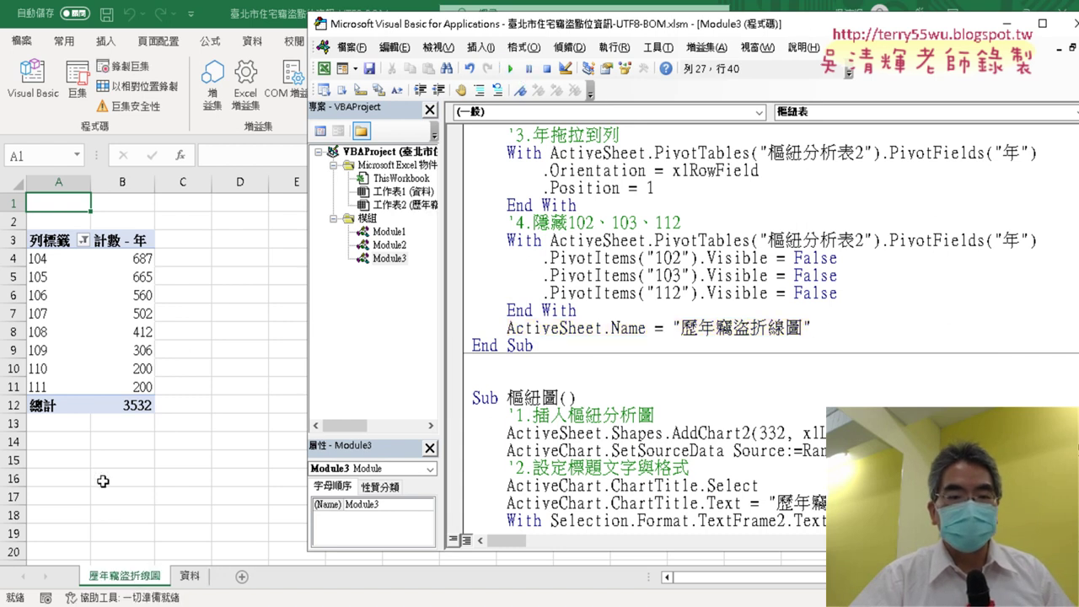
scroll(622, 397, "down", 3)
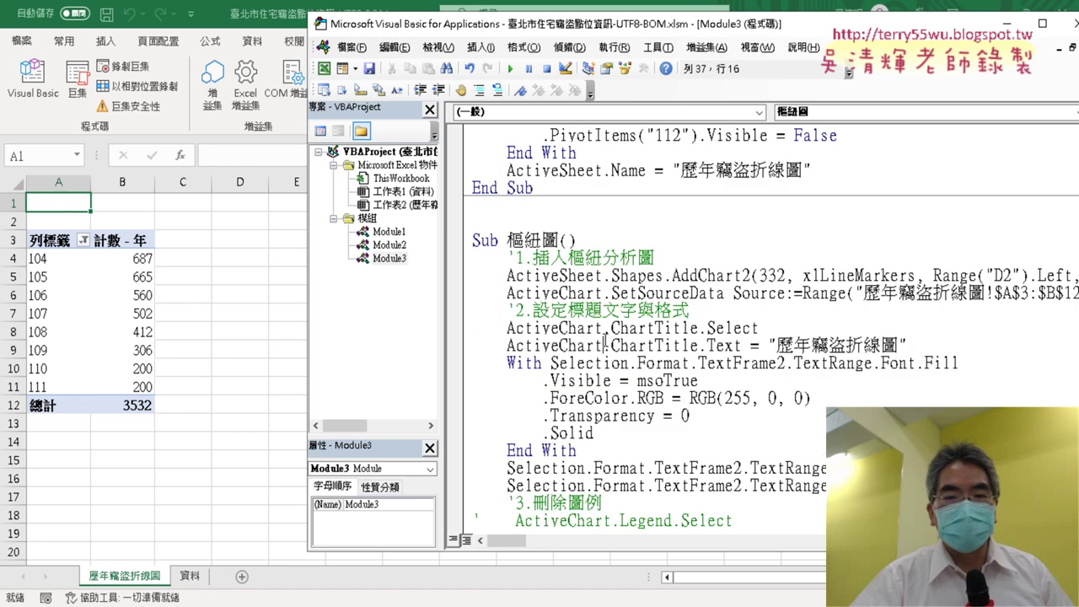
scroll(611, 333, "up", 4)
scroll(624, 371, "up", 3)
scroll(668, 278, "up", 1)
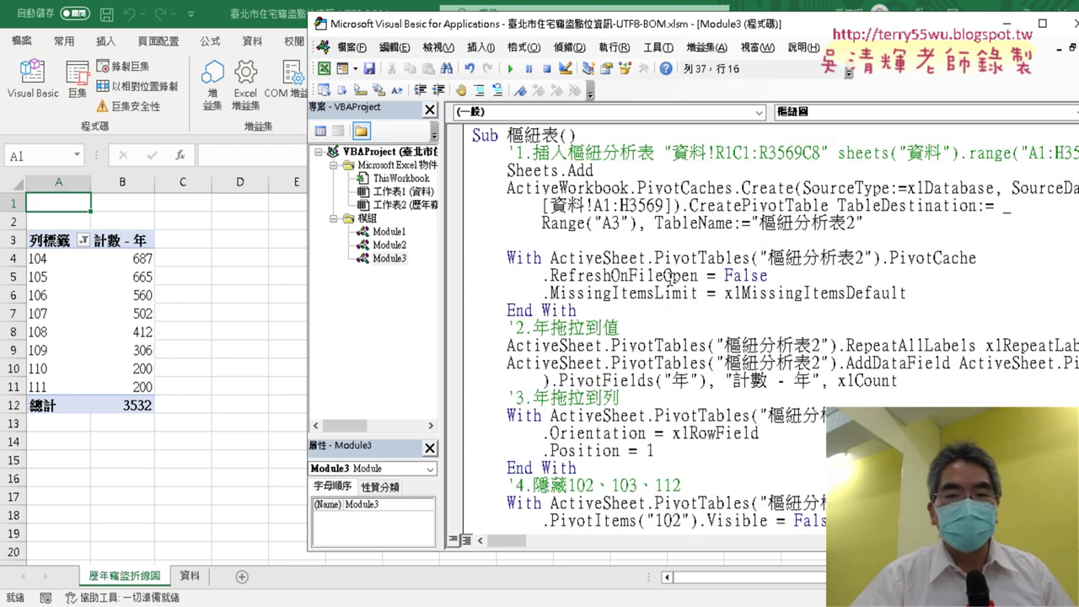
scroll(669, 257, "down", 3)
scroll(676, 313, "down", 6)
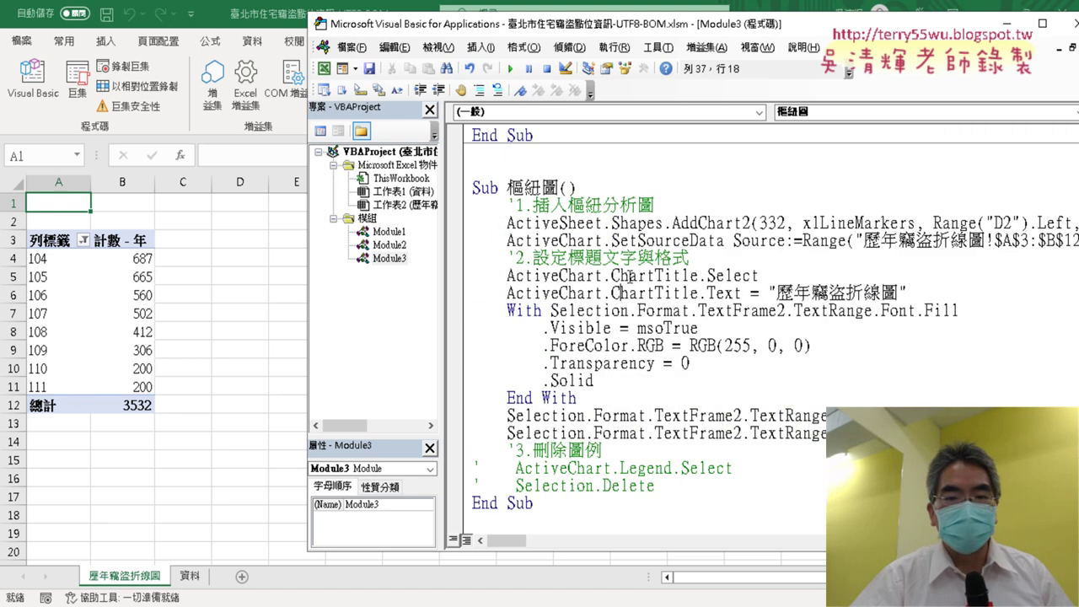
Run Sub 樞紐圖 and inspect the red 歷年竊盜折線圖 title on the yearly line chart.
left_click(510, 68)
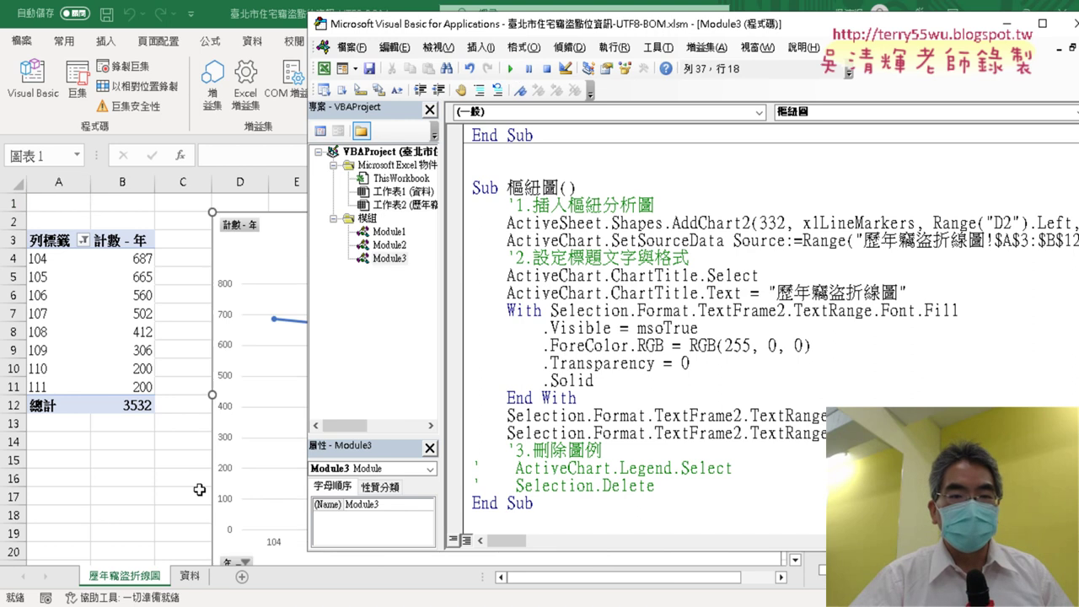
left_click(108, 512)
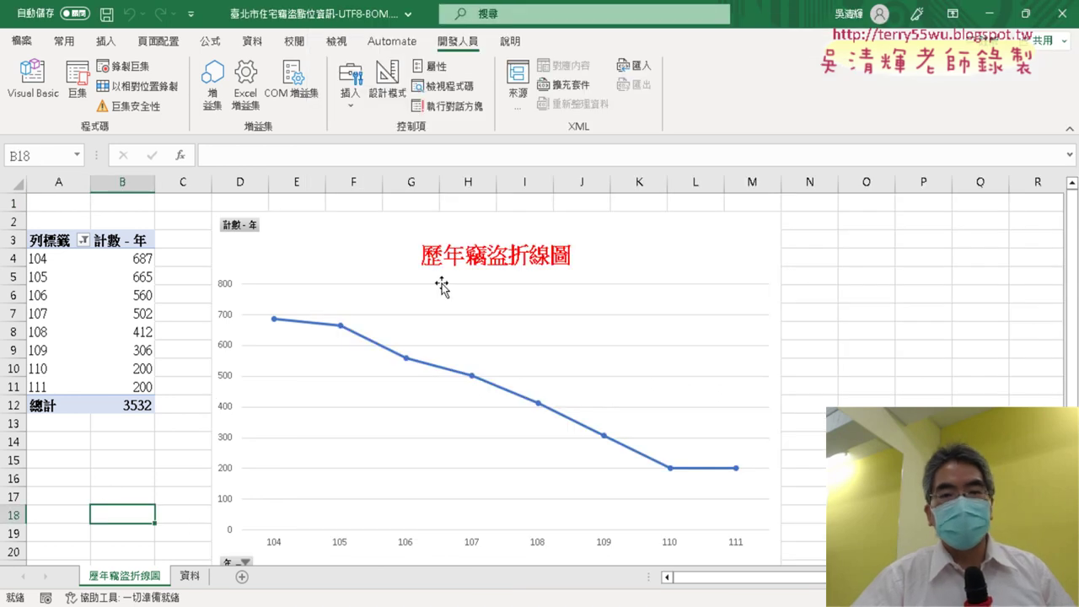
left_click(476, 257)
left_click_drag(421, 255, 563, 246)
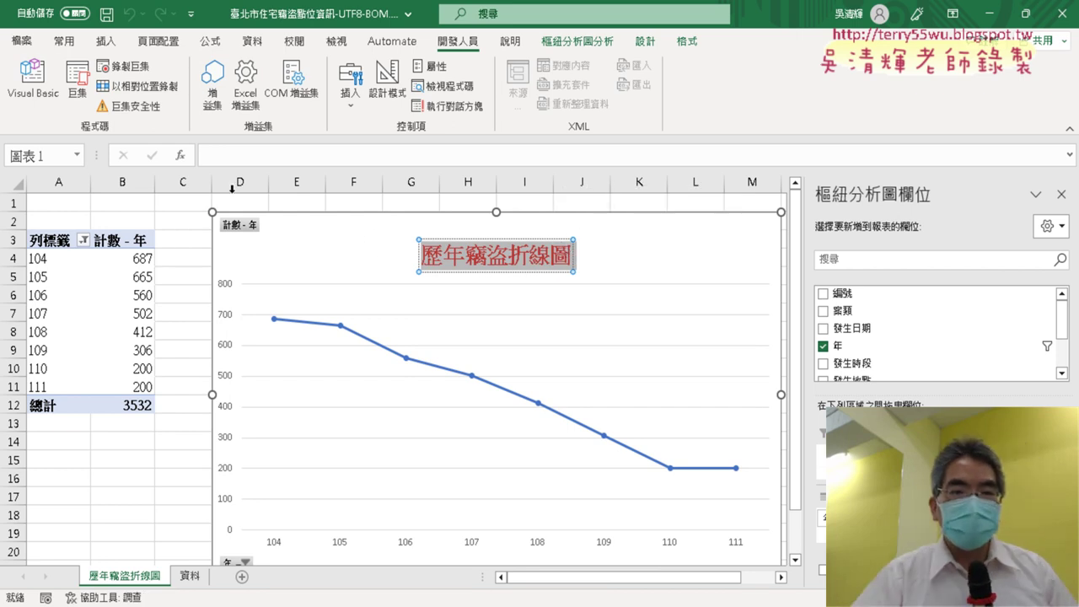
left_click(32, 80)
Below the last End Sub, declare a new Sub 歷年竊盜折線圖() procedure.
scroll(584, 411, "up", 4)
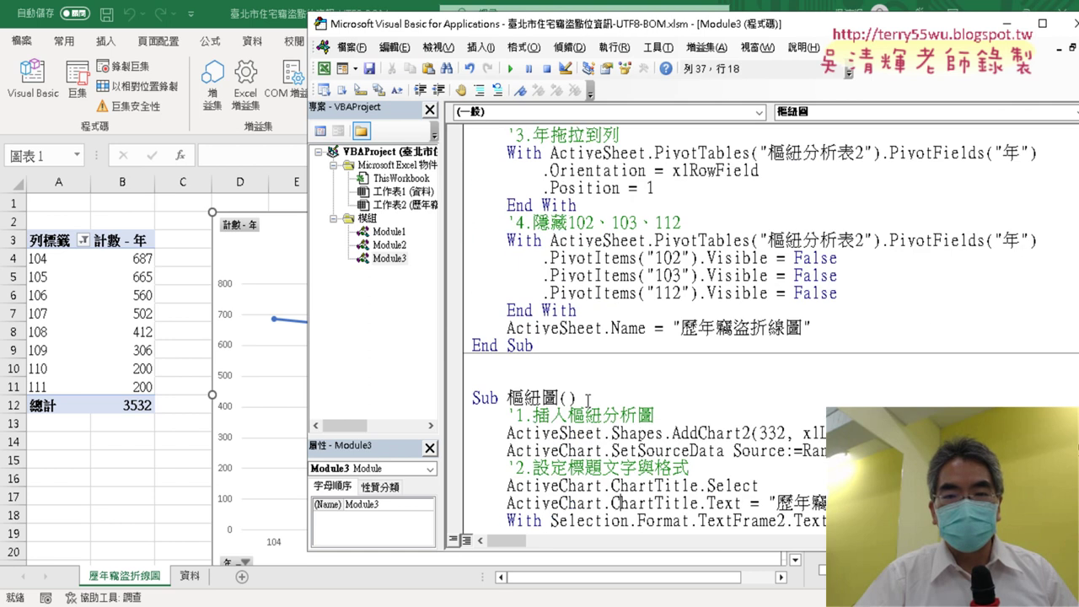
scroll(563, 209, "up", 5)
scroll(565, 135, "down", 8)
scroll(597, 272, "down", 1)
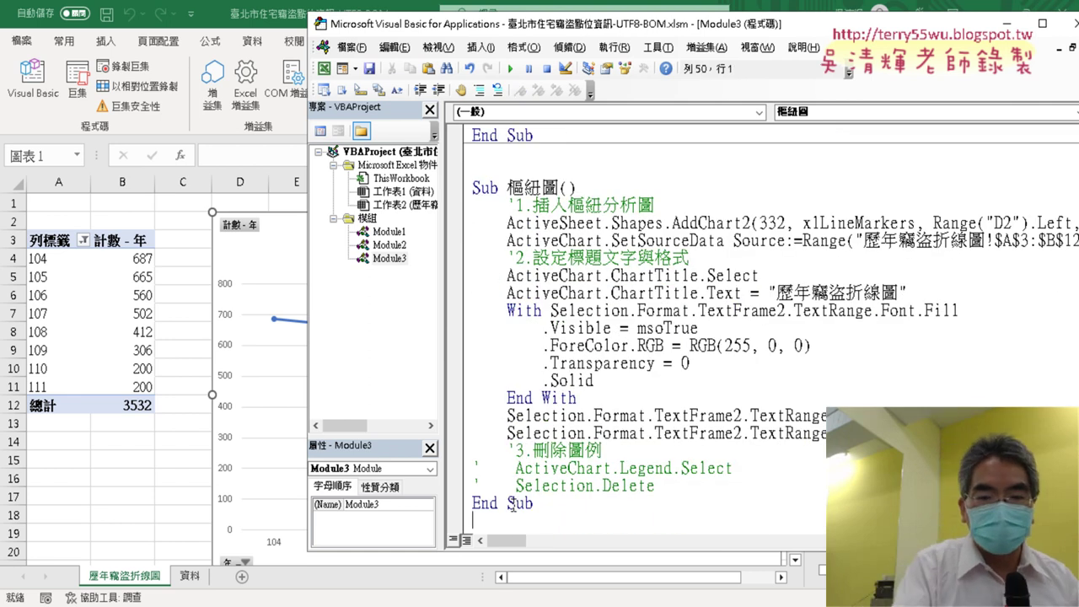
type("sub")
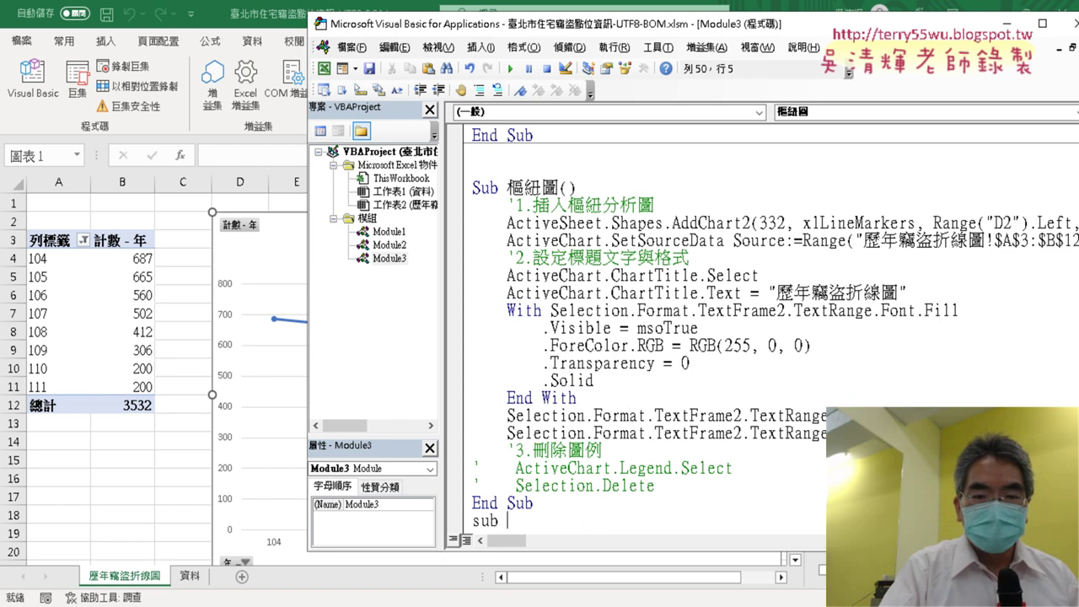
type(" 歷年竊盜折線圖")
key("Return")
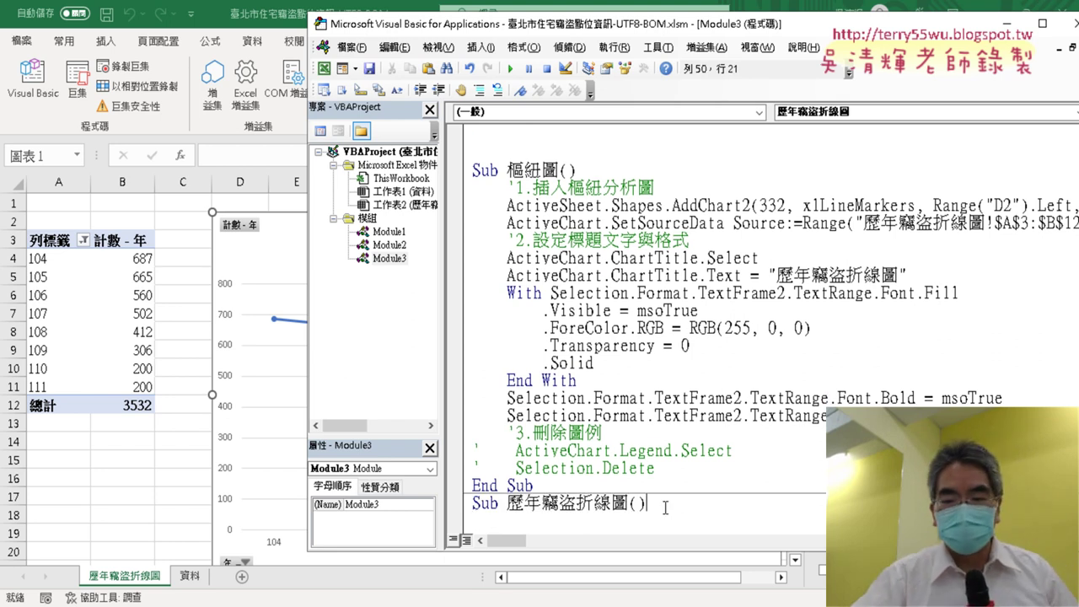
key("Return")
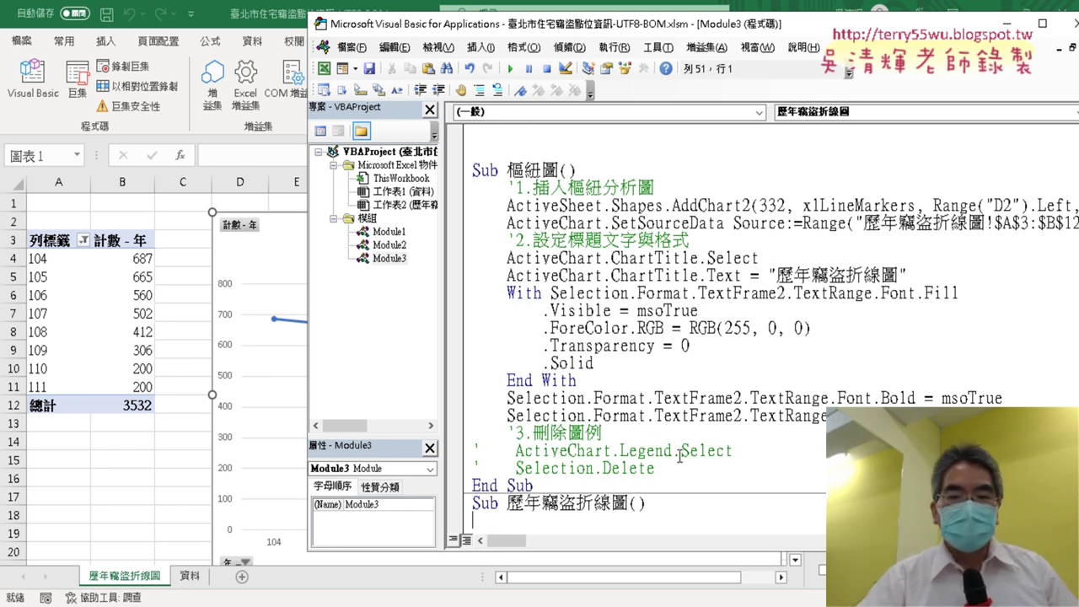
scroll(680, 456, "down", 1)
Add a Call 樞紐表 line inside the new 歷年竊盜折線圖 procedure.
left_click_drag(509, 451, 633, 453)
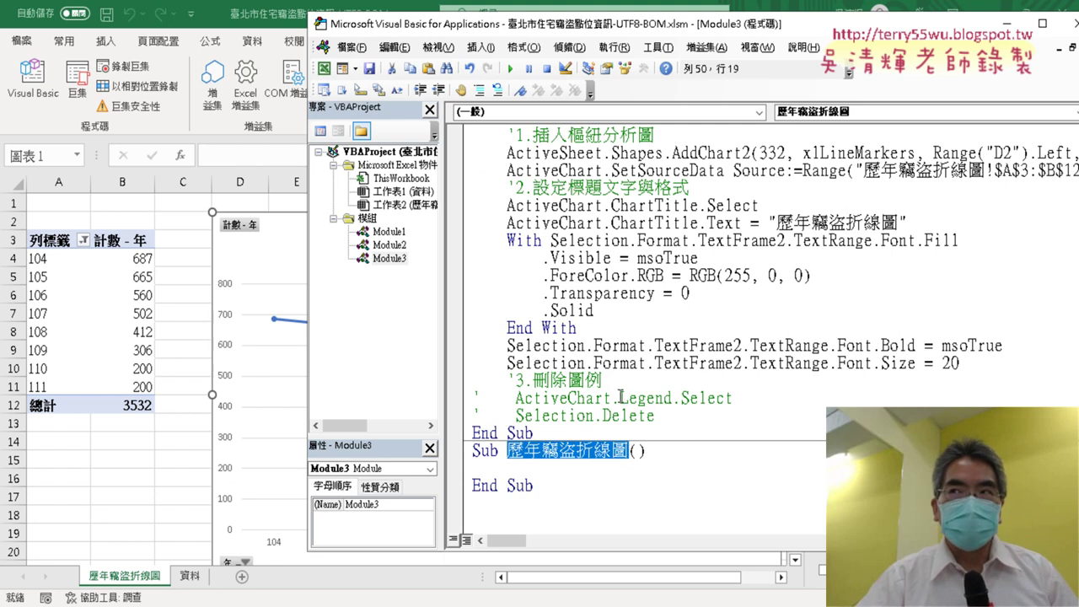
scroll(620, 396, "up", 6)
scroll(599, 321, "up", 5)
scroll(578, 247, "up", 3)
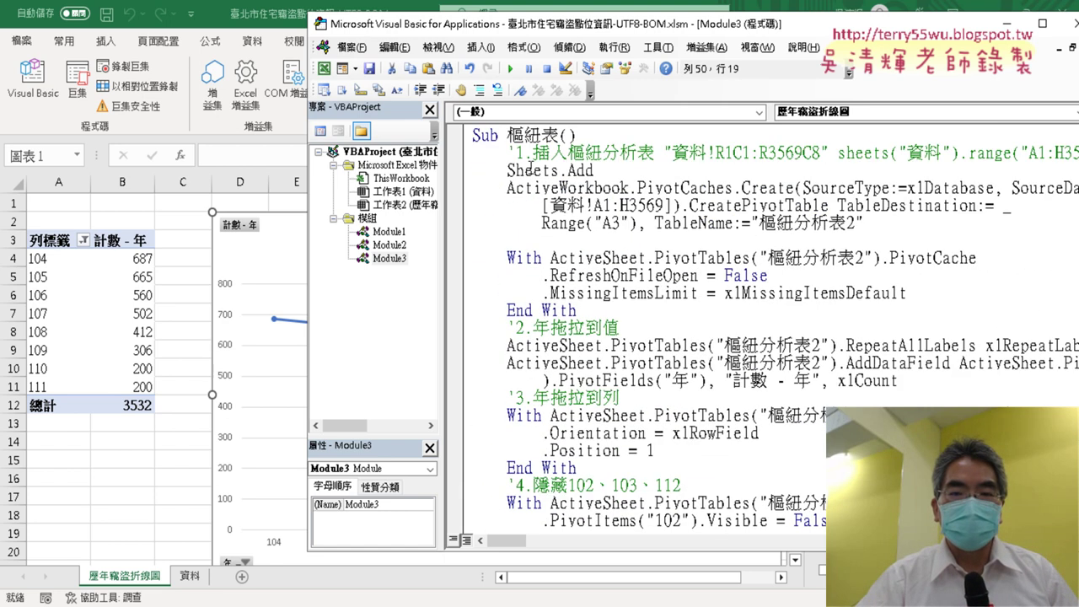
left_click_drag(508, 135, 560, 135)
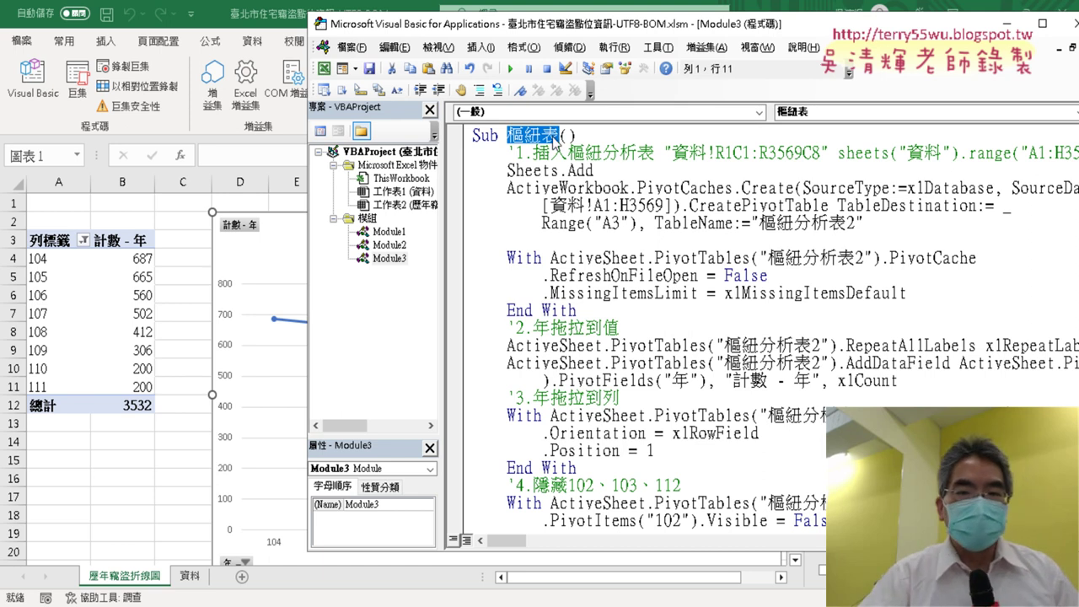
scroll(539, 238, "down", 8)
scroll(511, 219, "down", 2)
left_click(547, 466)
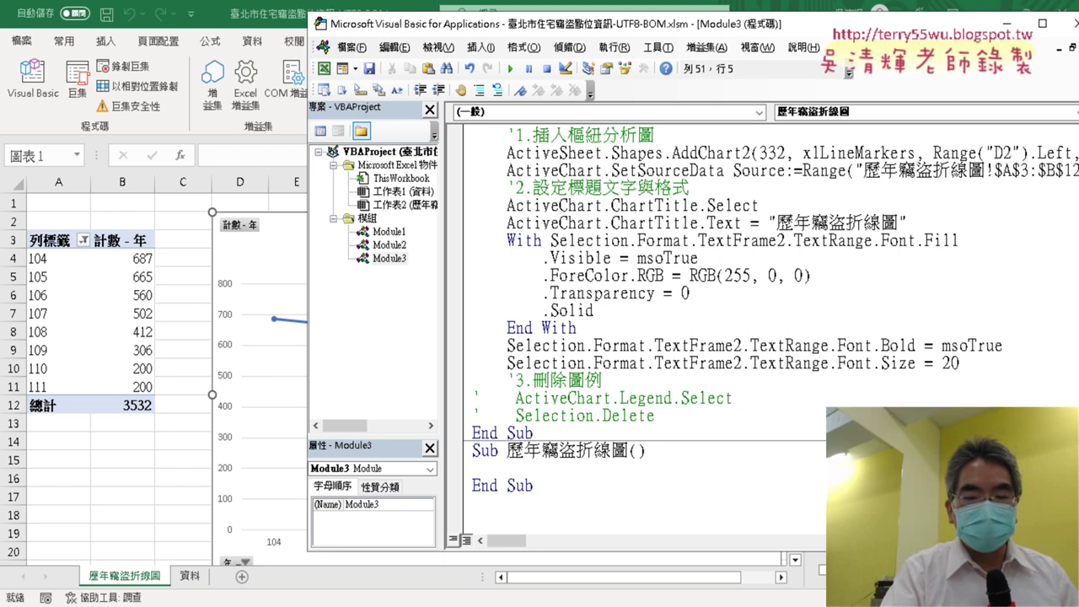
type("call ")
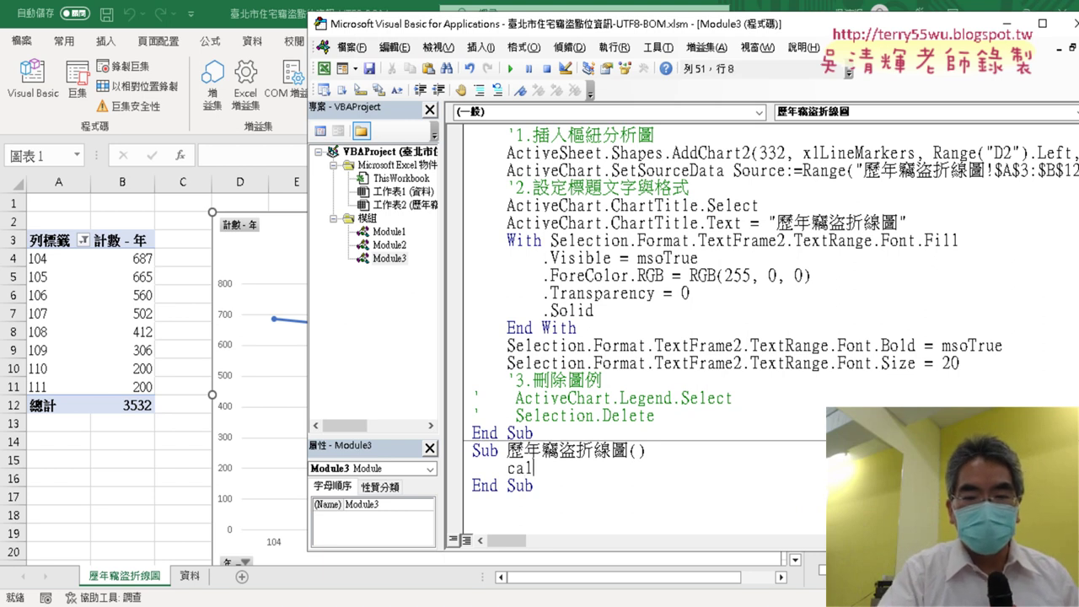
type("樞紐表")
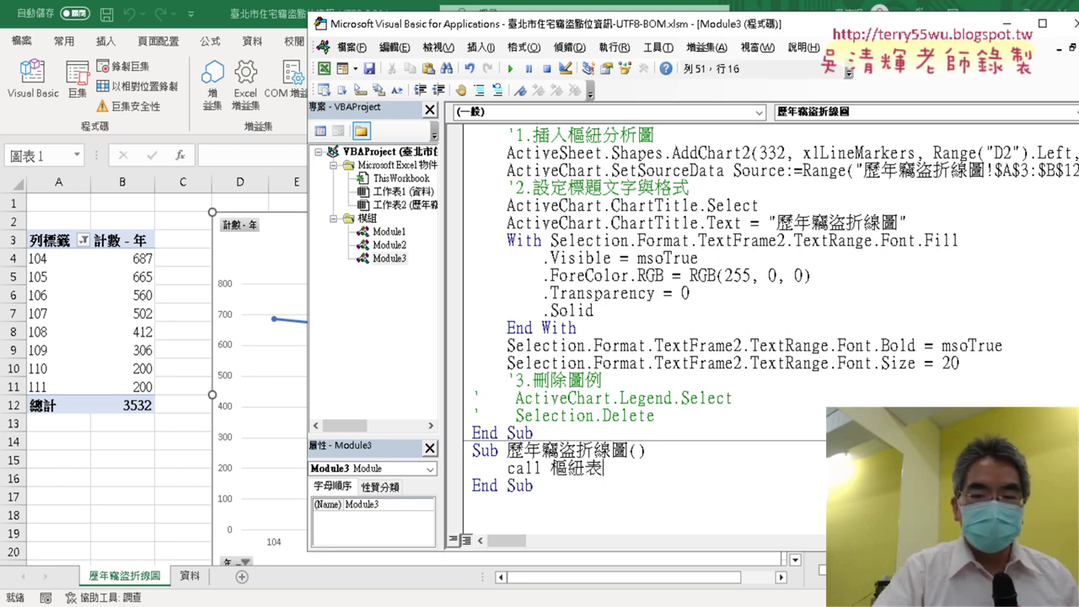
key("Return")
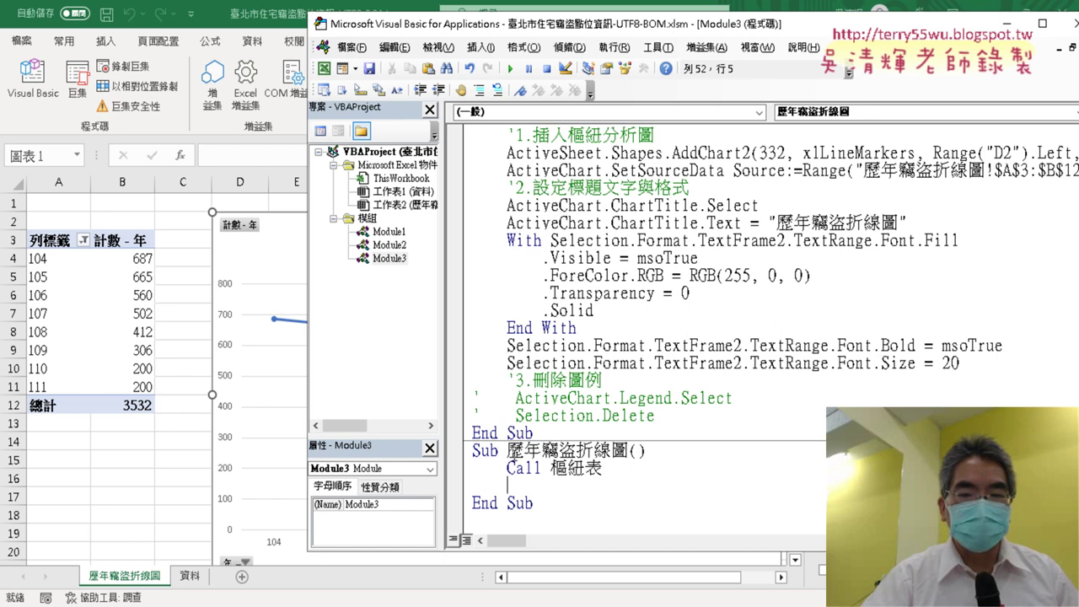
Duplicate the call line and edit it to read Call 樞紐圖.
left_click_drag(508, 470, 593, 473)
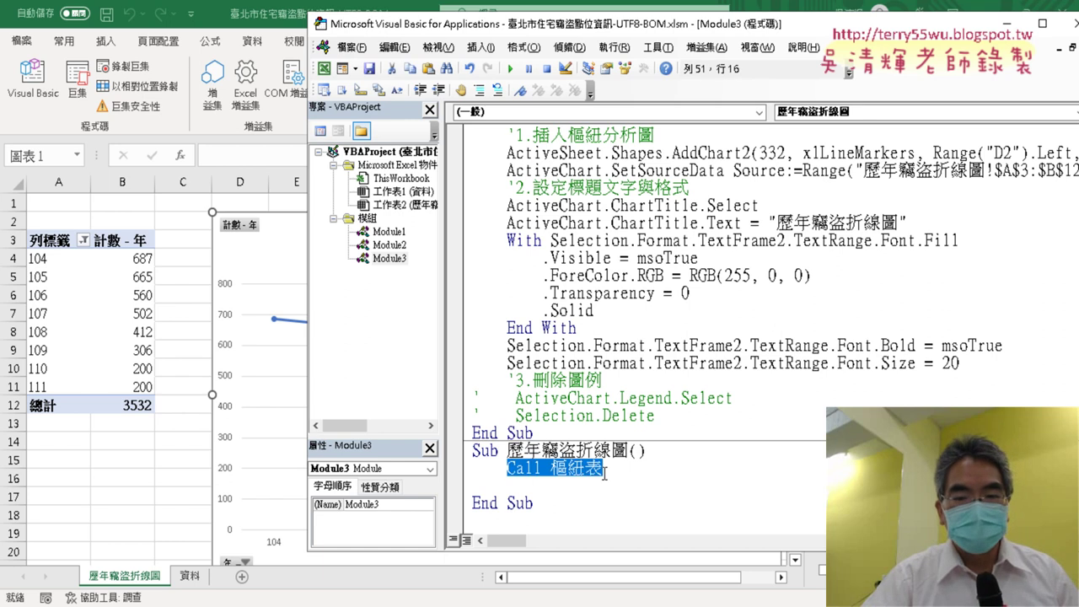
left_click(579, 488)
type("Call 樞紐表")
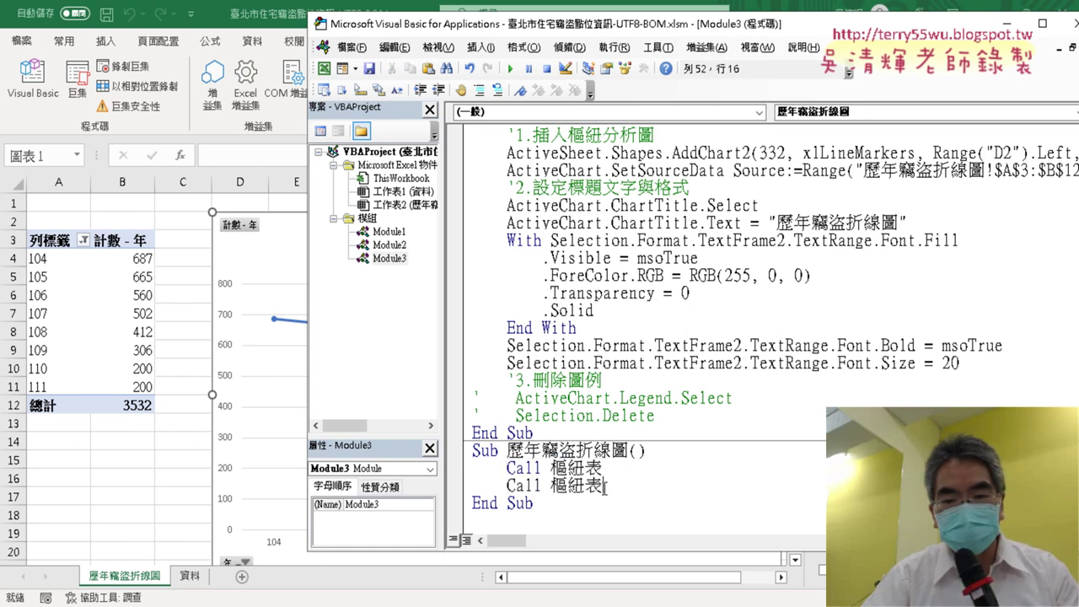
key("BackSpace")
type("t")
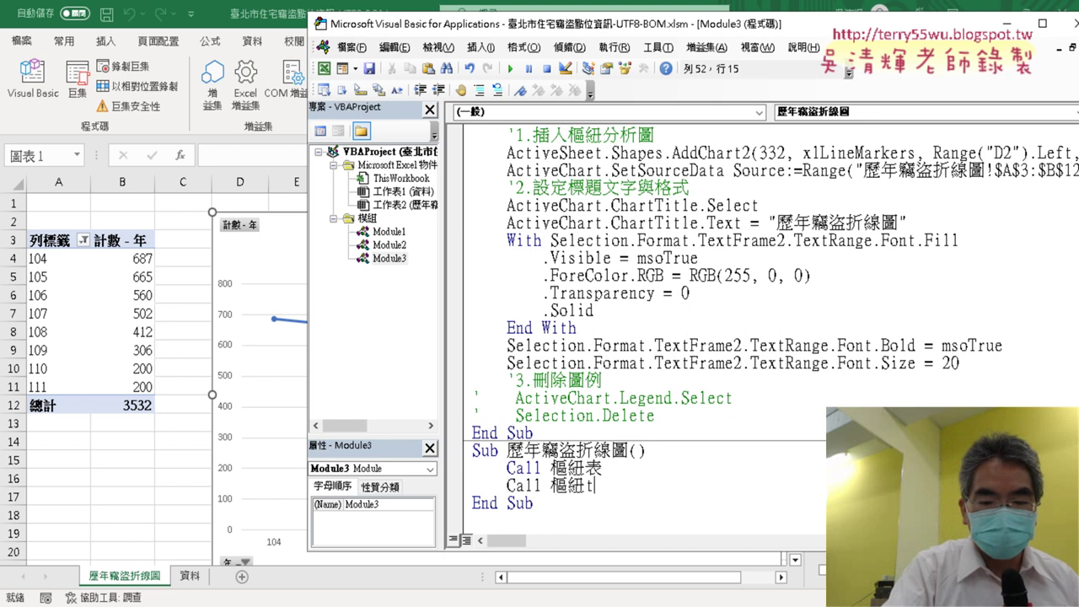
key("BackSpace")
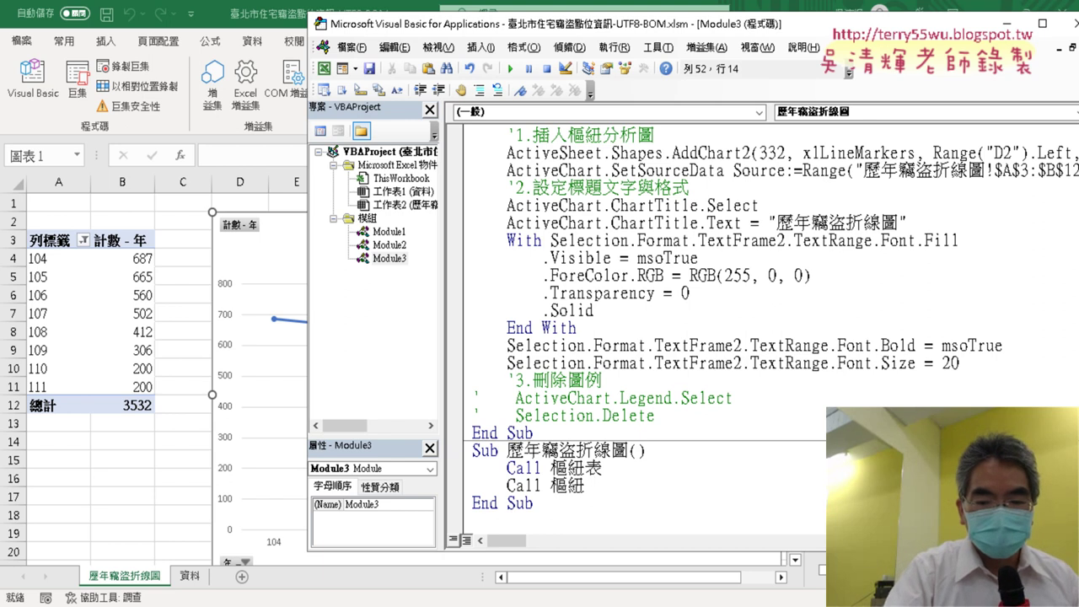
type("圖")
key("Return")
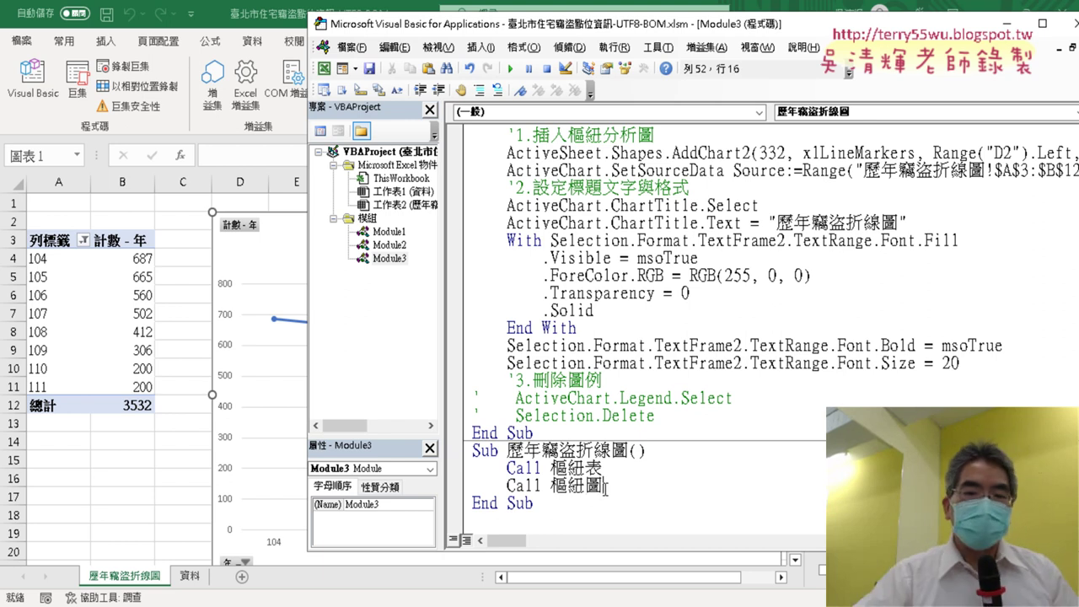
Delete the existing 歷年竊盜折線圖 sheet.
right_click(134, 582)
left_click(182, 376)
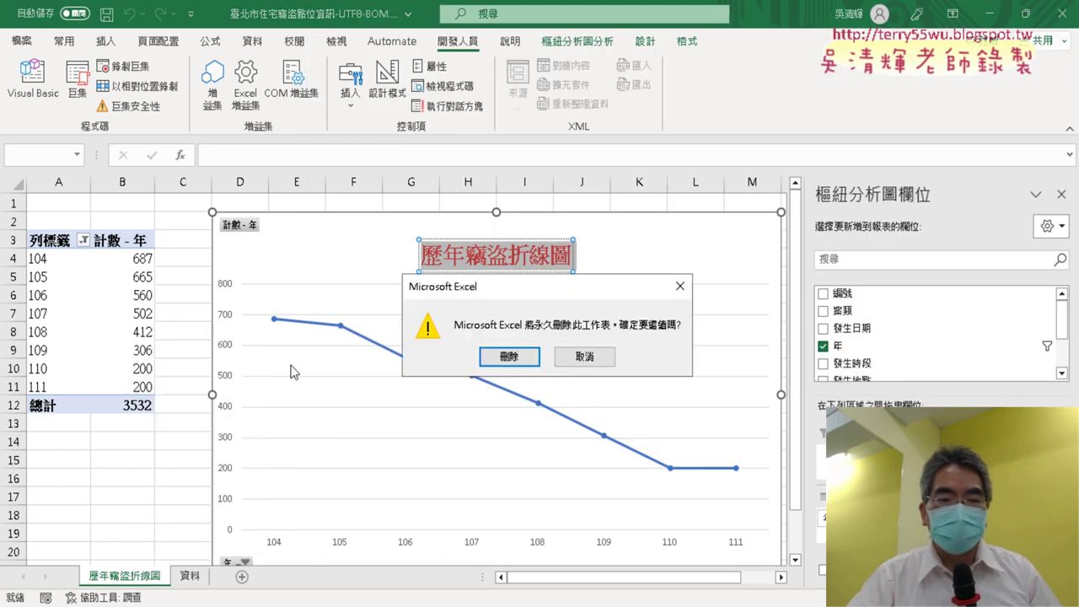
left_click(509, 357)
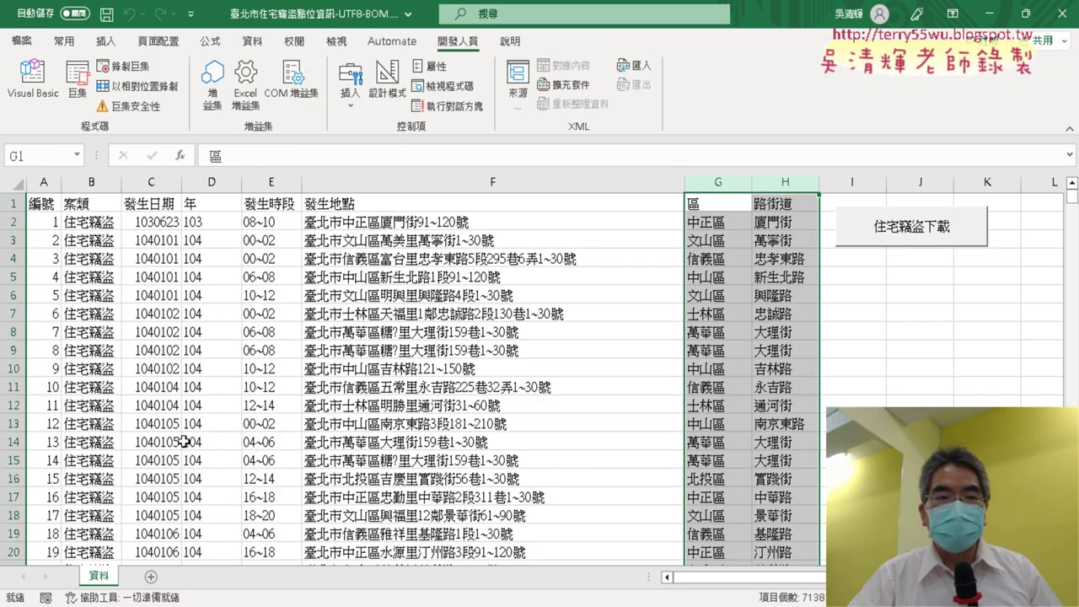
Run the 歷年竊盜折線圖 macro from the VBA Editor and check the rebuilt pivot table.
left_click(33, 80)
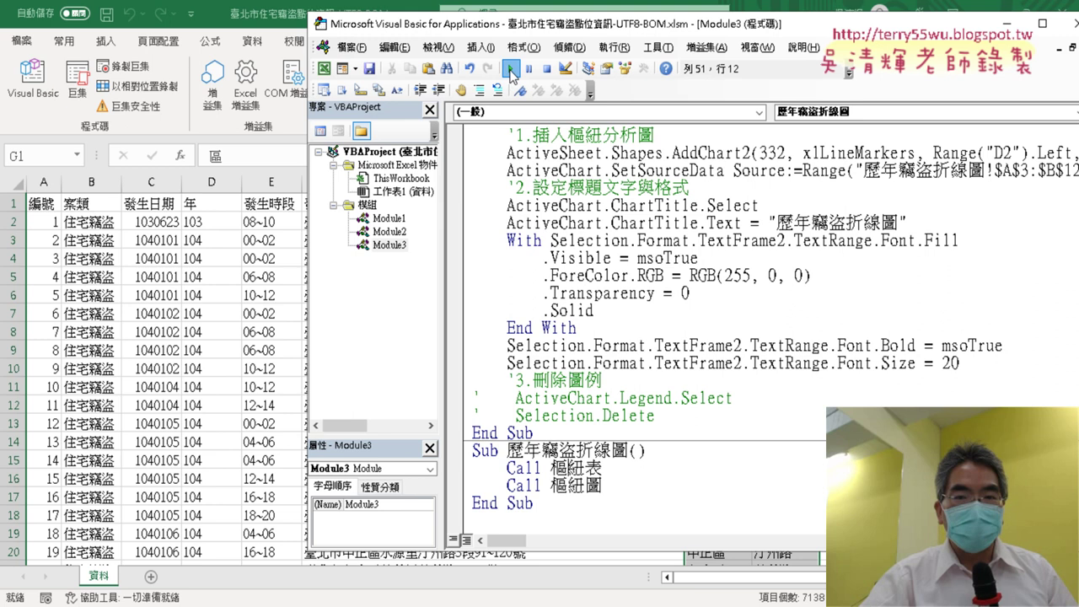
left_click(511, 73)
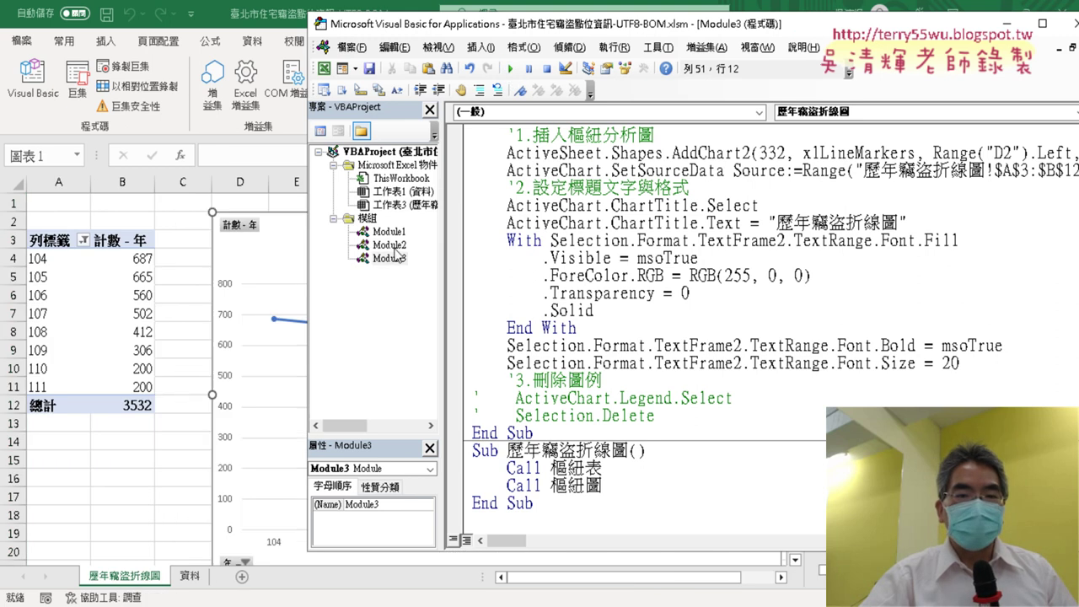
left_click(101, 497)
left_click(84, 312)
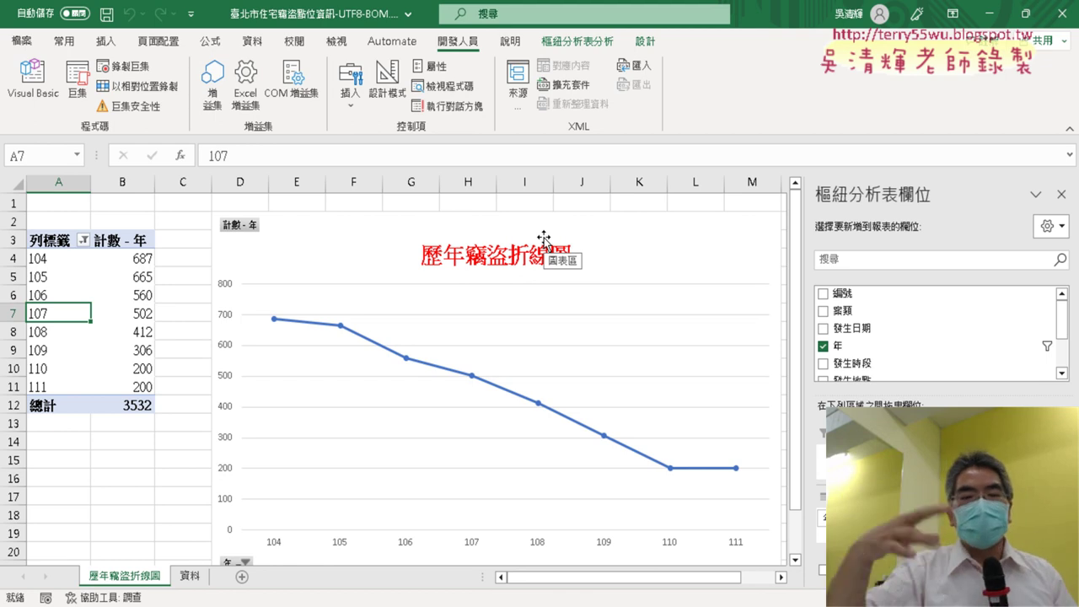
On the 資料 sheet, paste one copy of the 住宅竊盜下載 button below it.
left_click(190, 576)
right_click(893, 241)
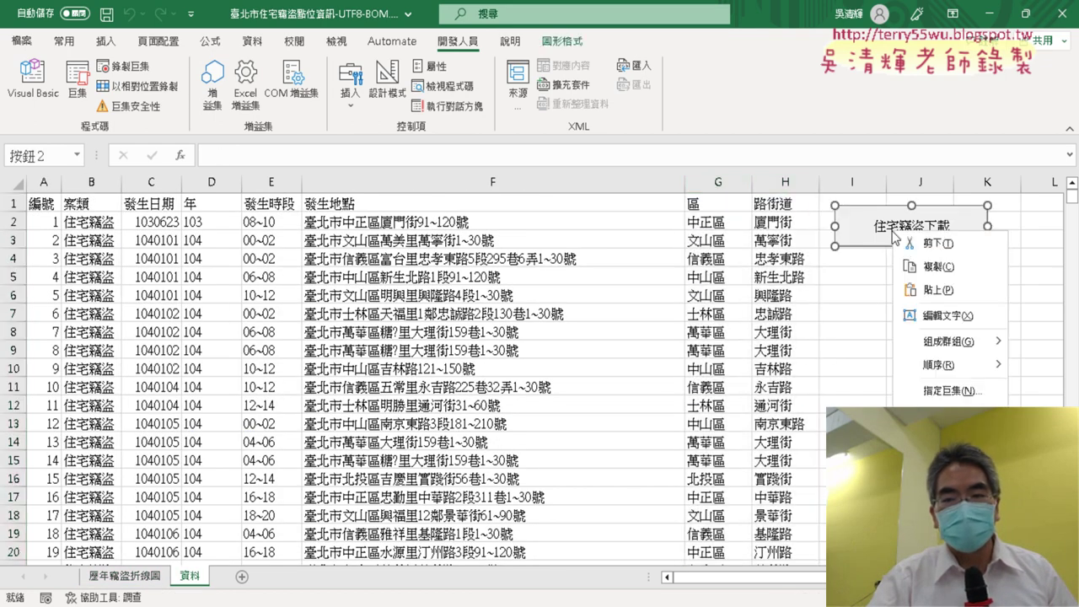
key("Escape")
left_click(846, 262)
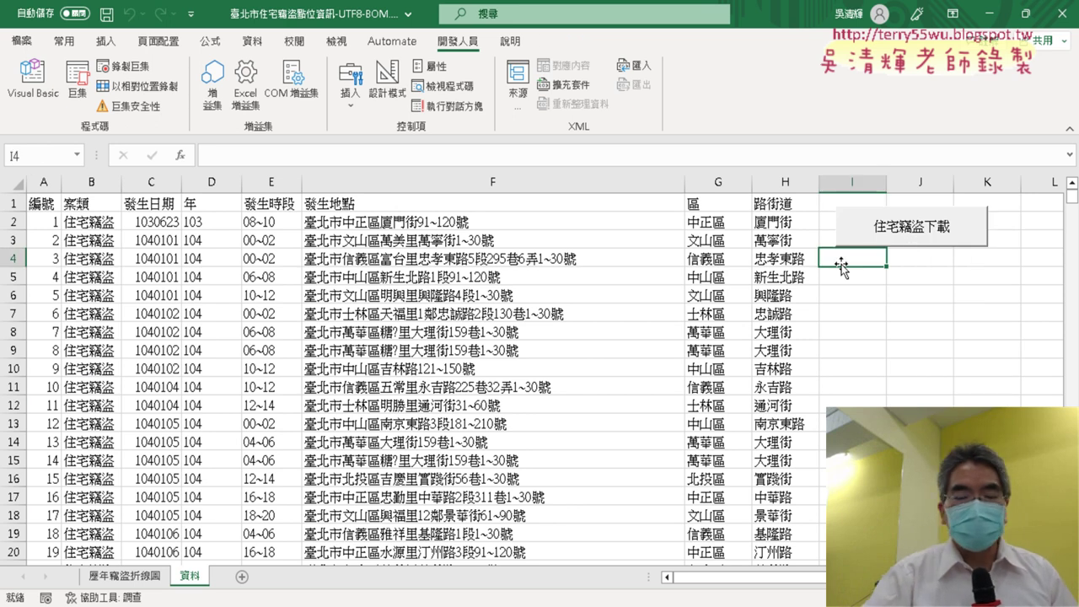
key("ctrl+v")
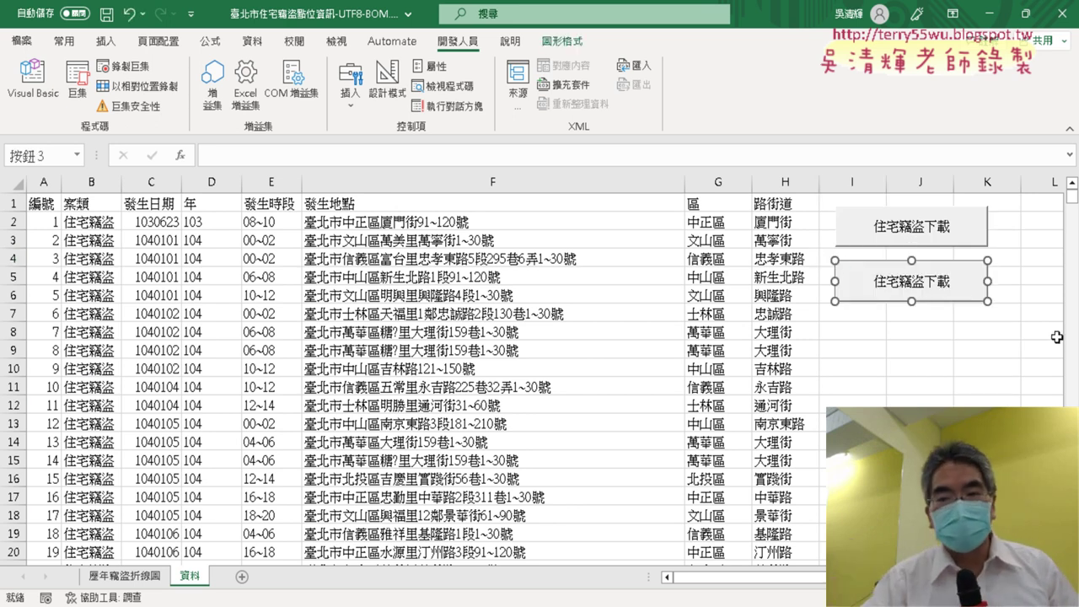
right_click(882, 272)
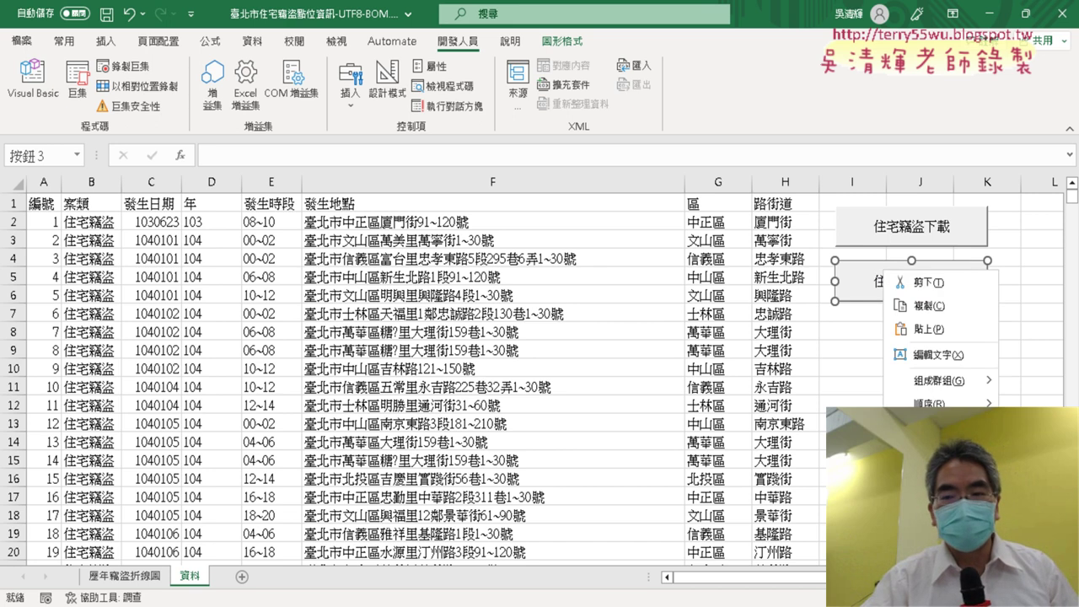
left_click(928, 329)
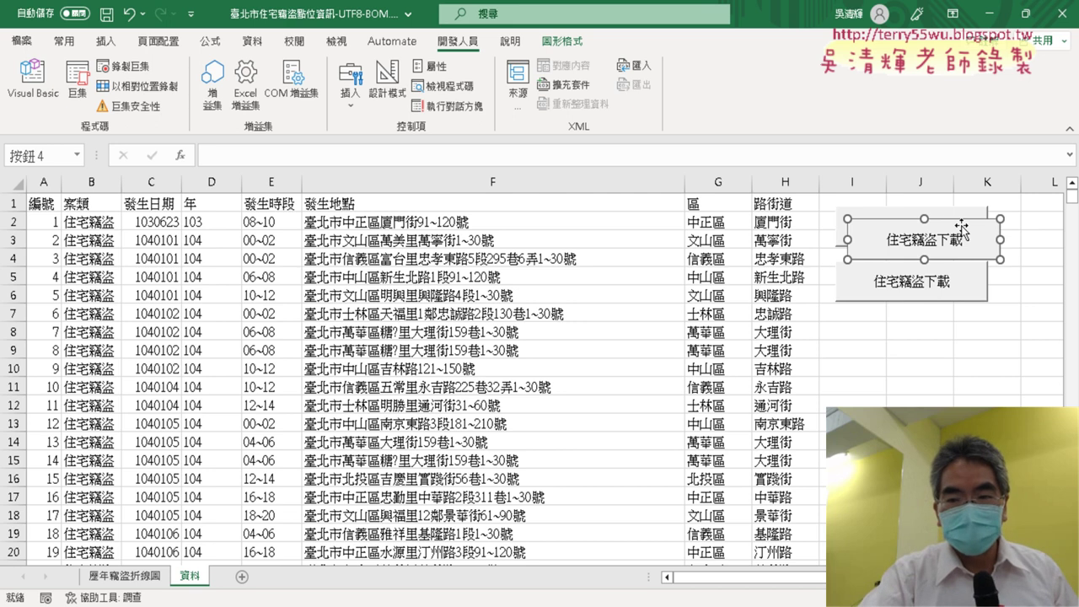
key("Delete")
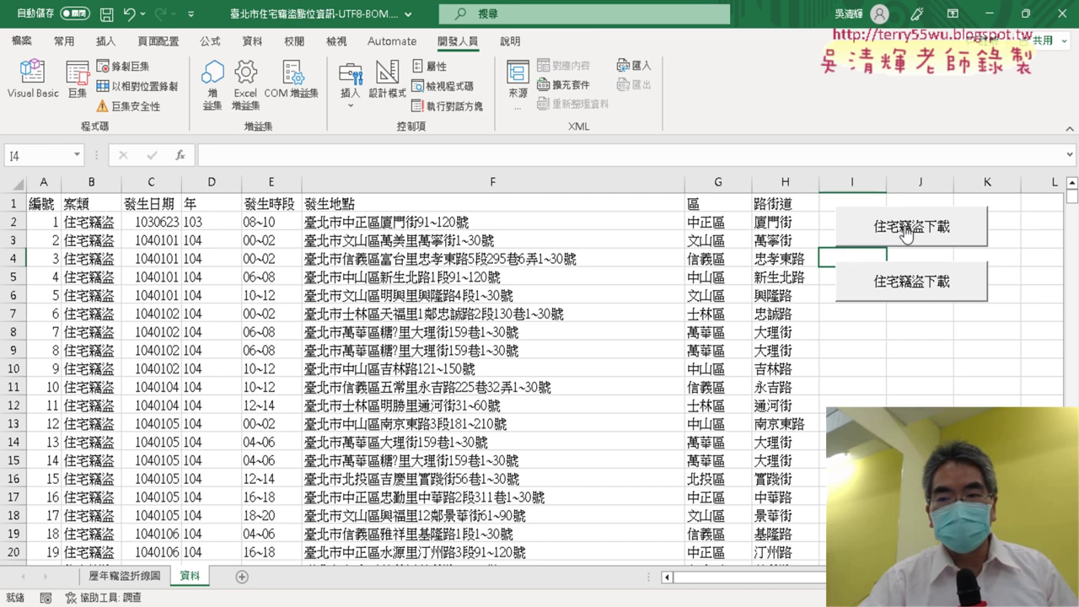
Assign the 歷年竊盜折線圖 macro to the copied button.
right_click(906, 234)
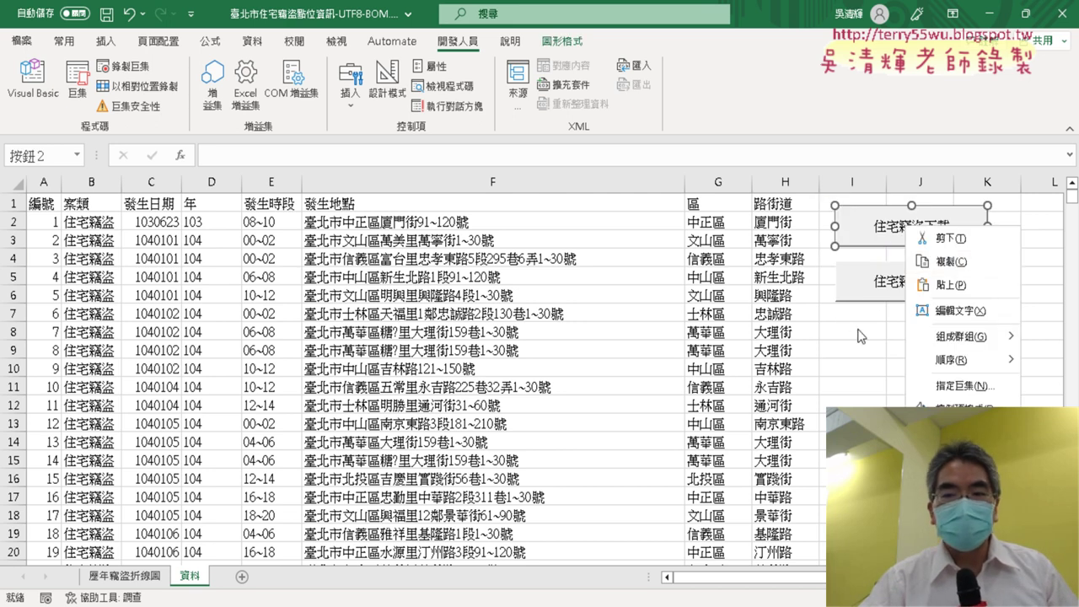
key("Escape")
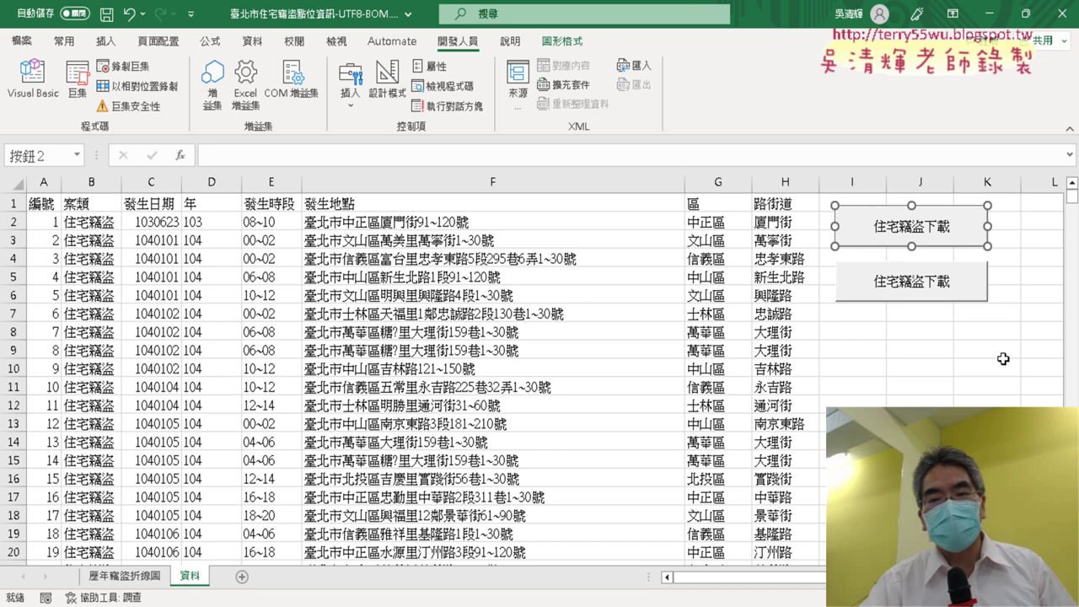
right_click(917, 278)
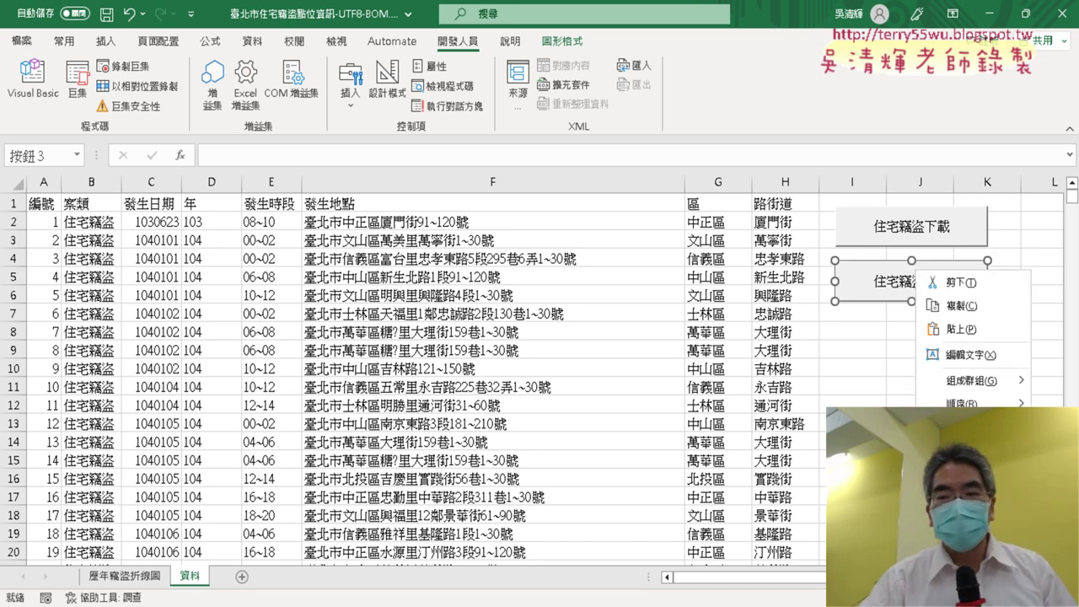
left_click(970, 428)
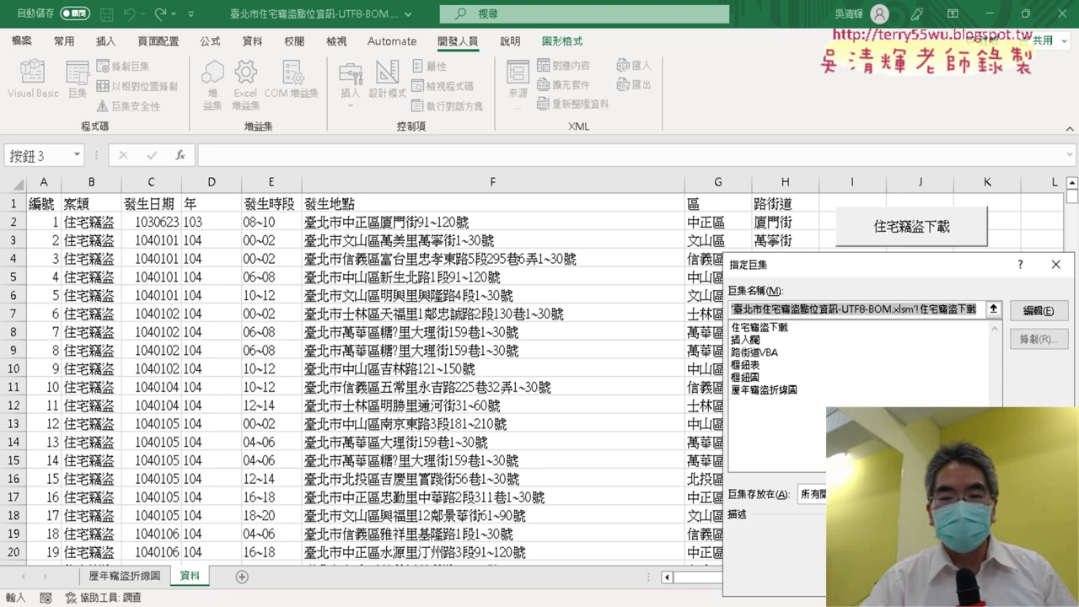
left_click(801, 391)
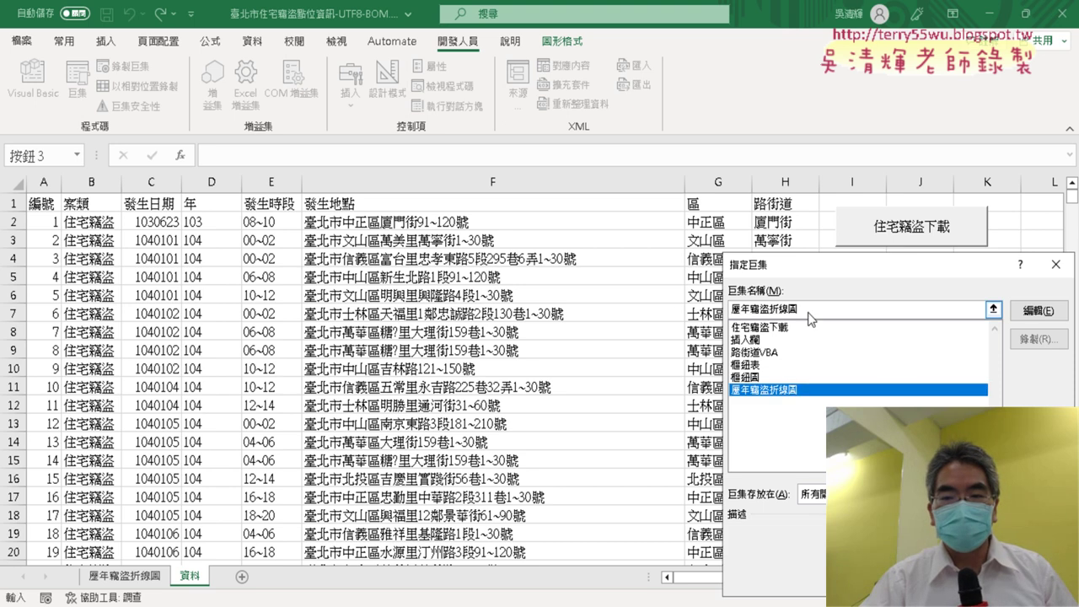
right_click(779, 302)
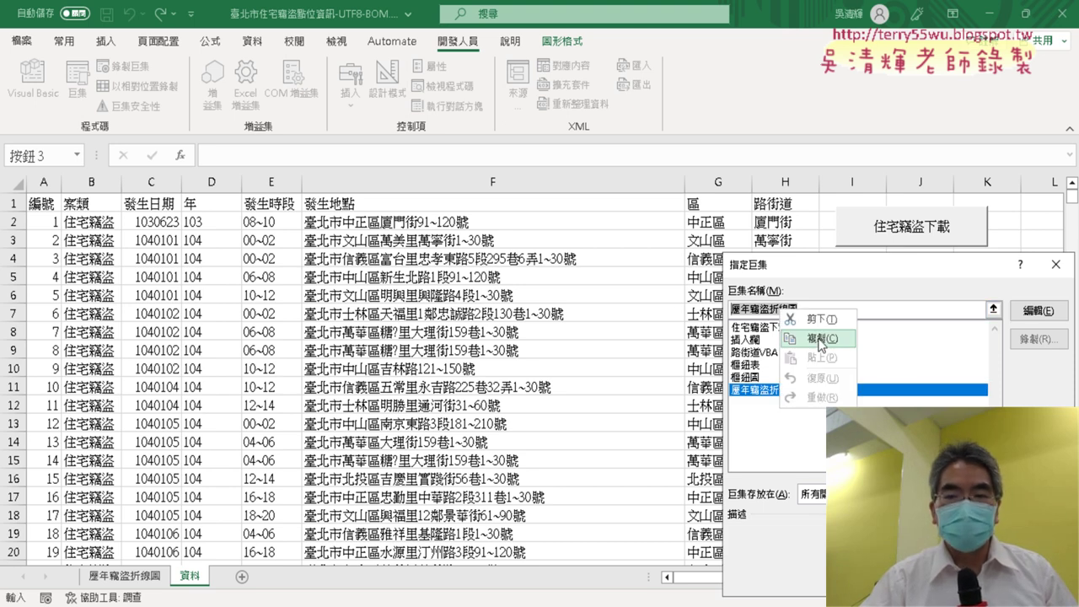
left_click(819, 340)
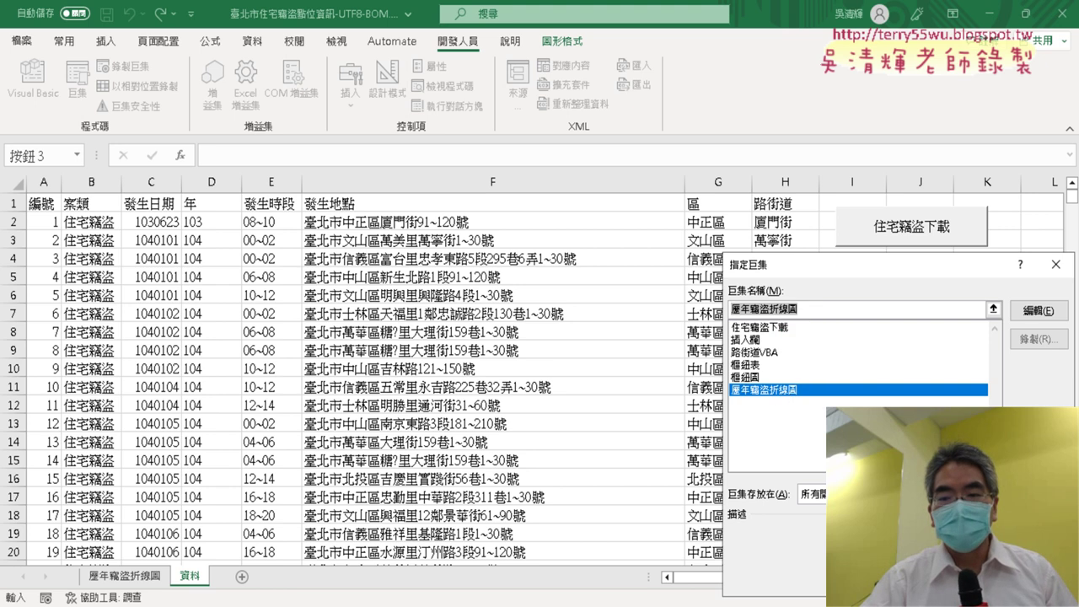
key("Return")
Change the copied button's caption to 歷年竊盜折線圖.
left_click(883, 274)
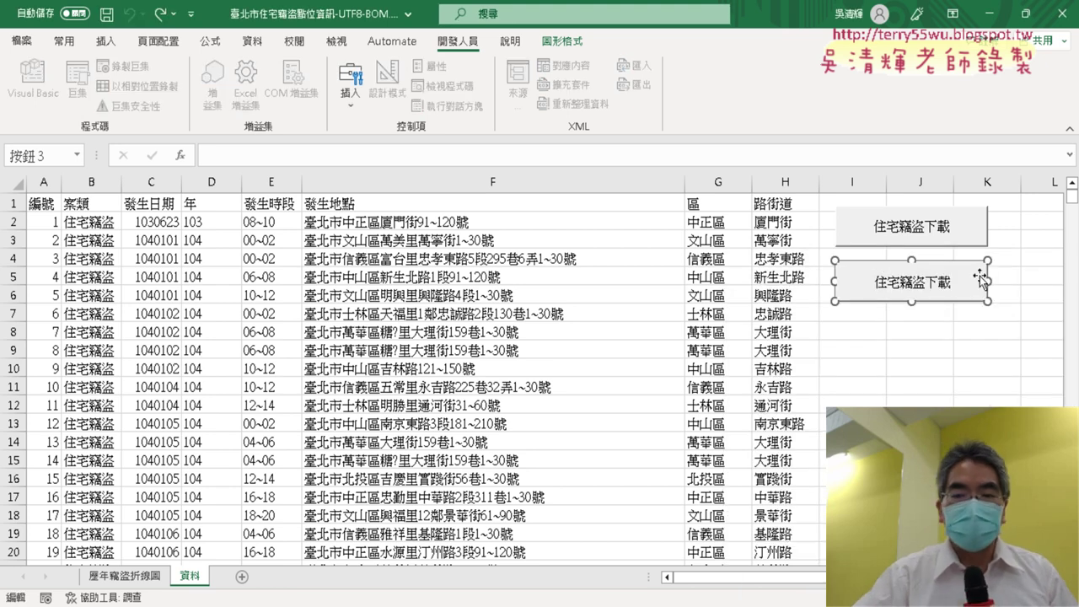
key("Delete")
key("Delete")
key("Delete")
key("Delete")
key("Delete")
key("Delete")
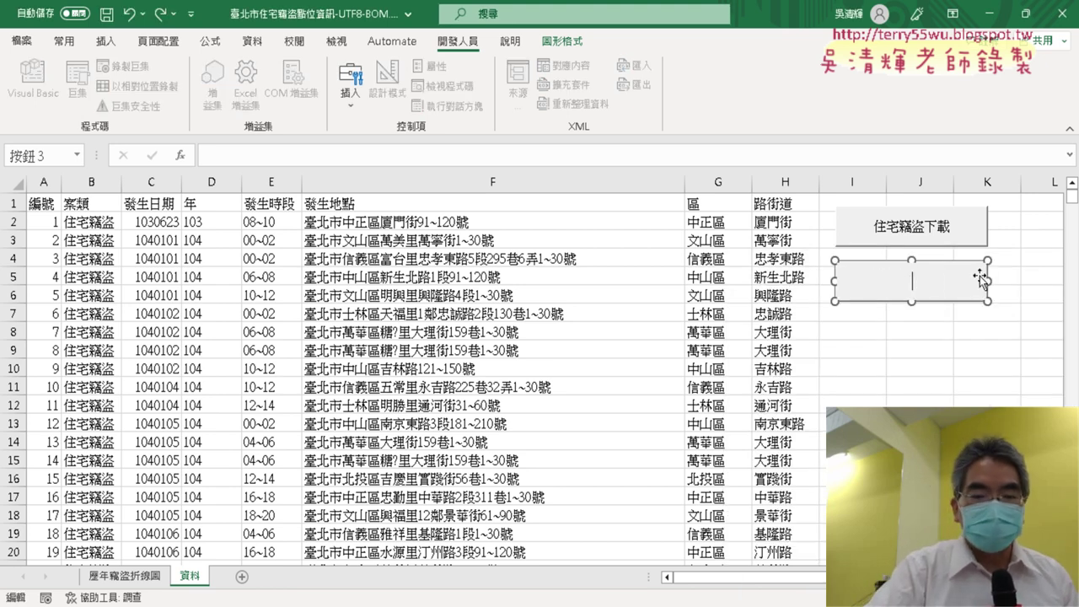
type("歷年竊盜折線圖")
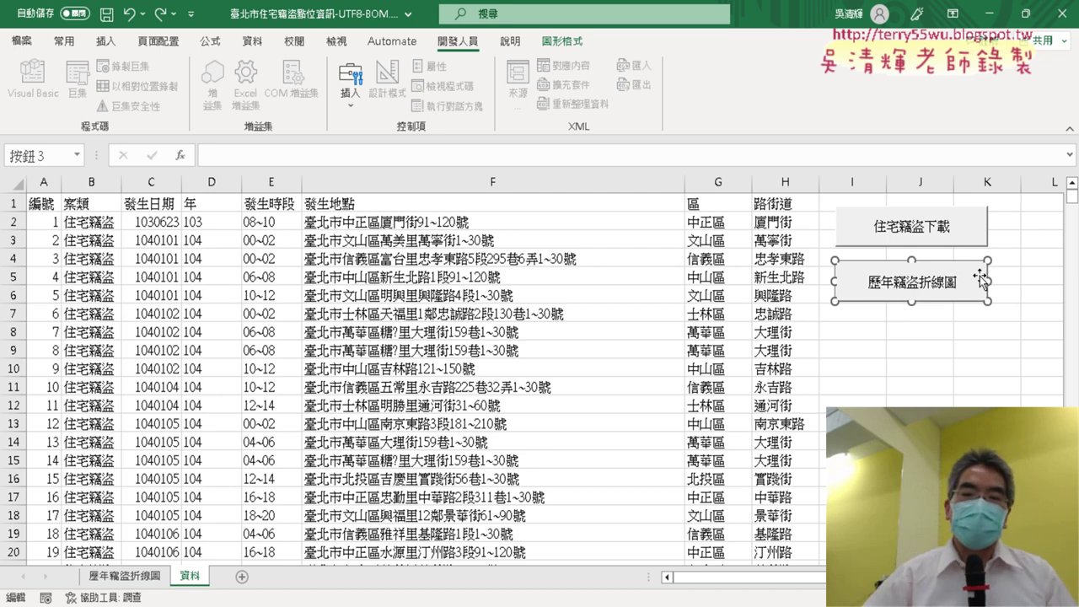
left_click(986, 386)
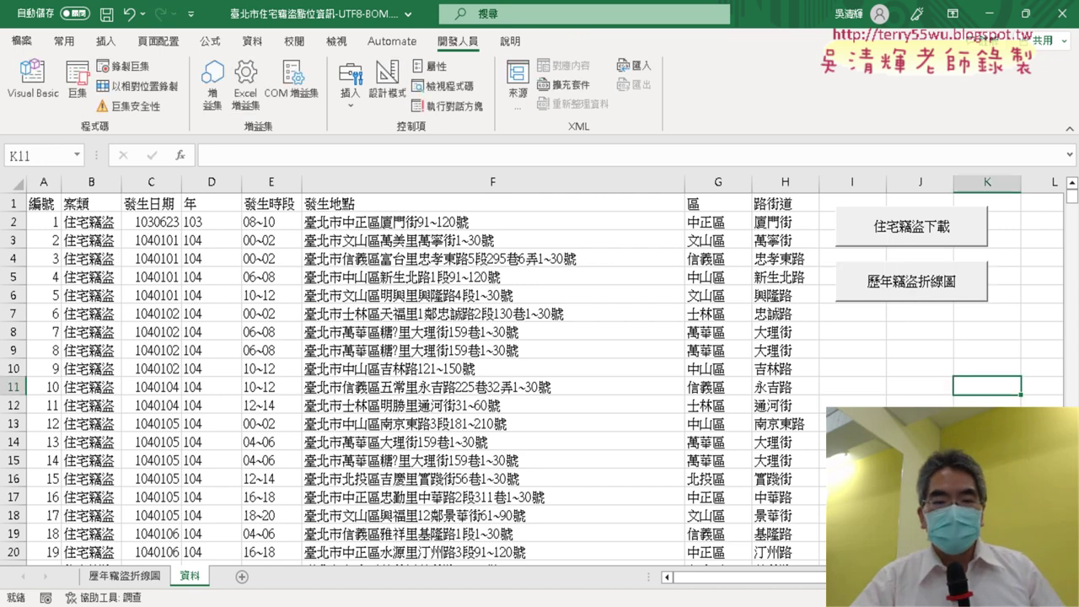
Delete the 歷年竊盜折線圖 sheet and rebuild it with the new 歷年竊盜折線圖 button.
left_click(124, 576)
right_click(127, 580)
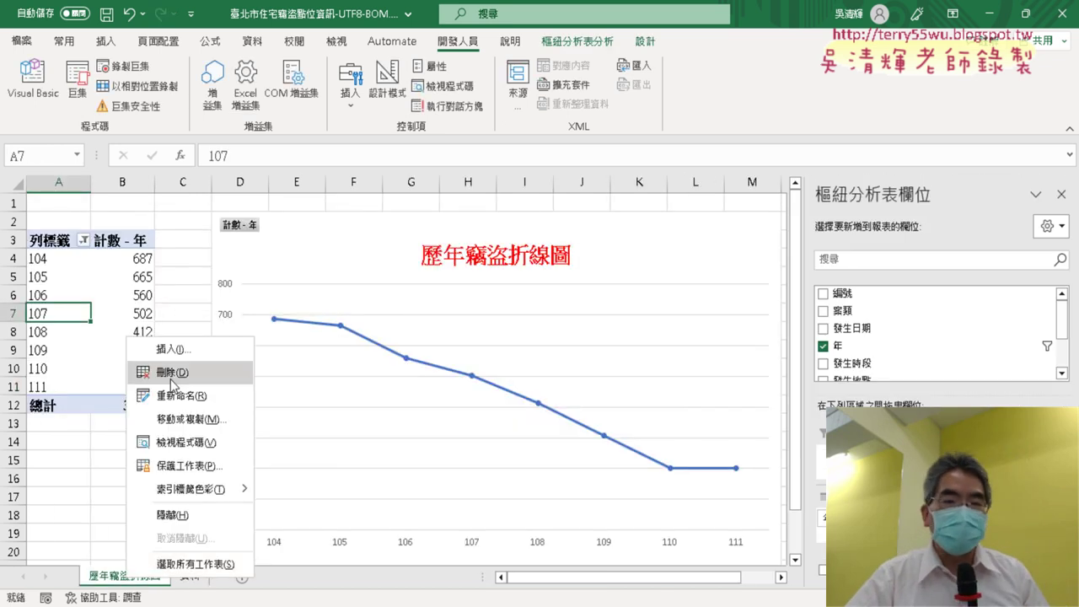
left_click(169, 377)
left_click(497, 362)
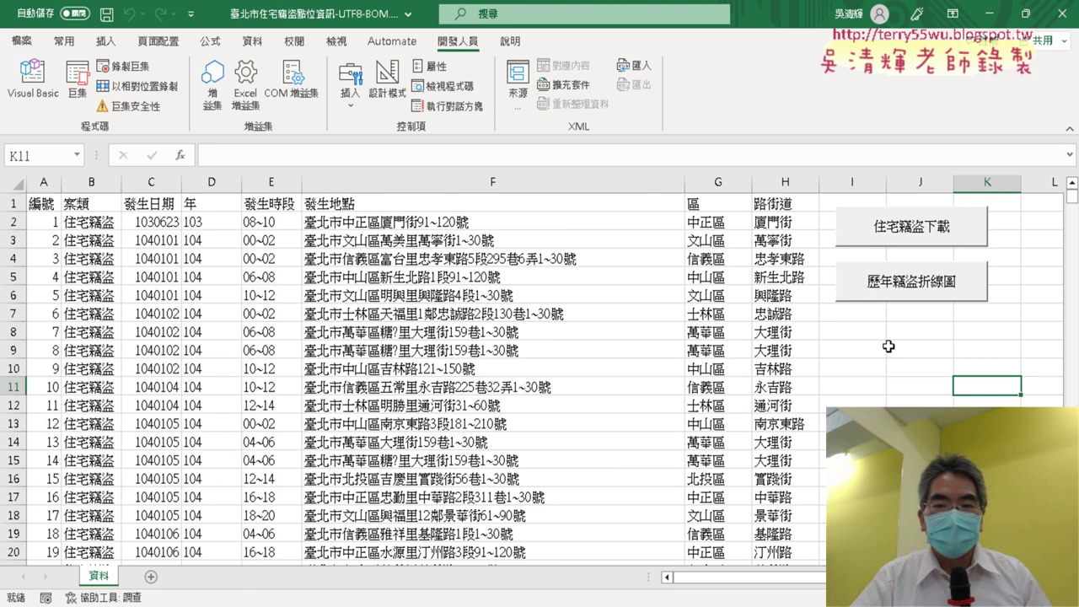
left_click(935, 291)
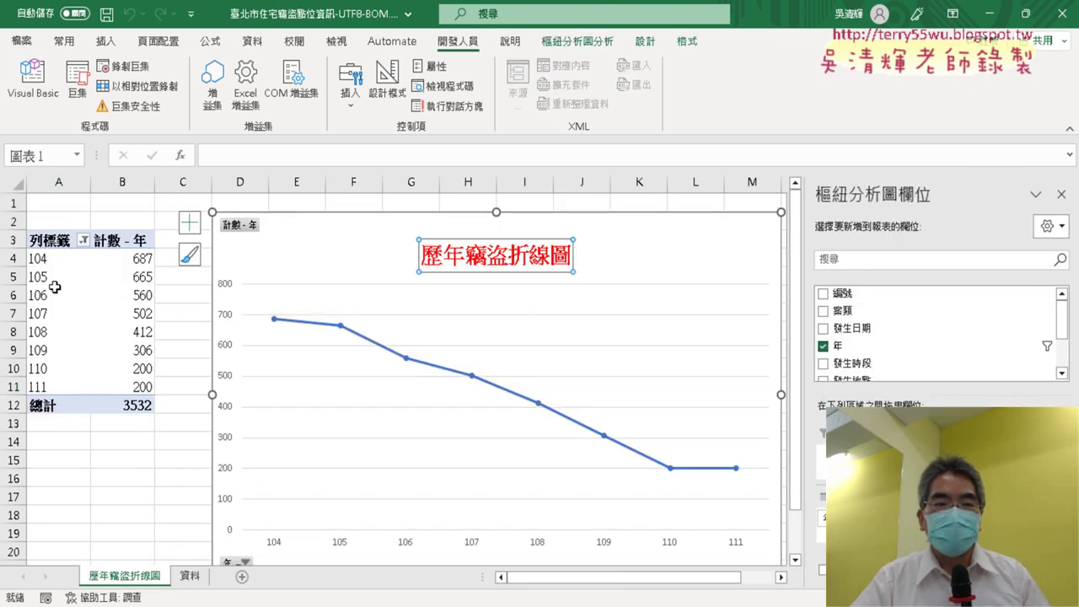
Back on the 資料 sheet, deselect the button and select columns G (區) and H (路街道).
left_click(190, 577)
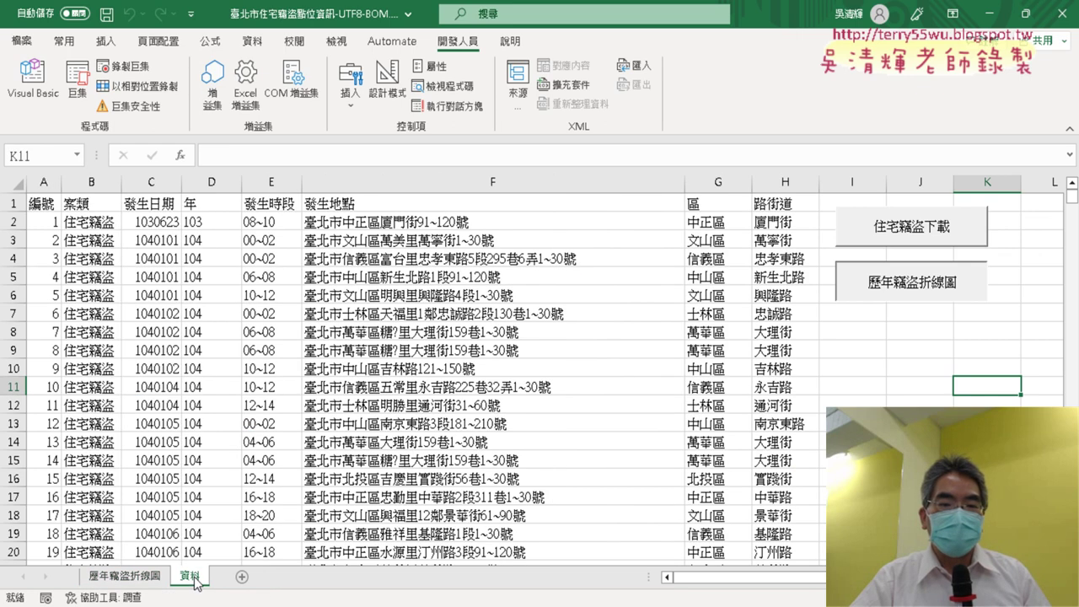
right_click(926, 292)
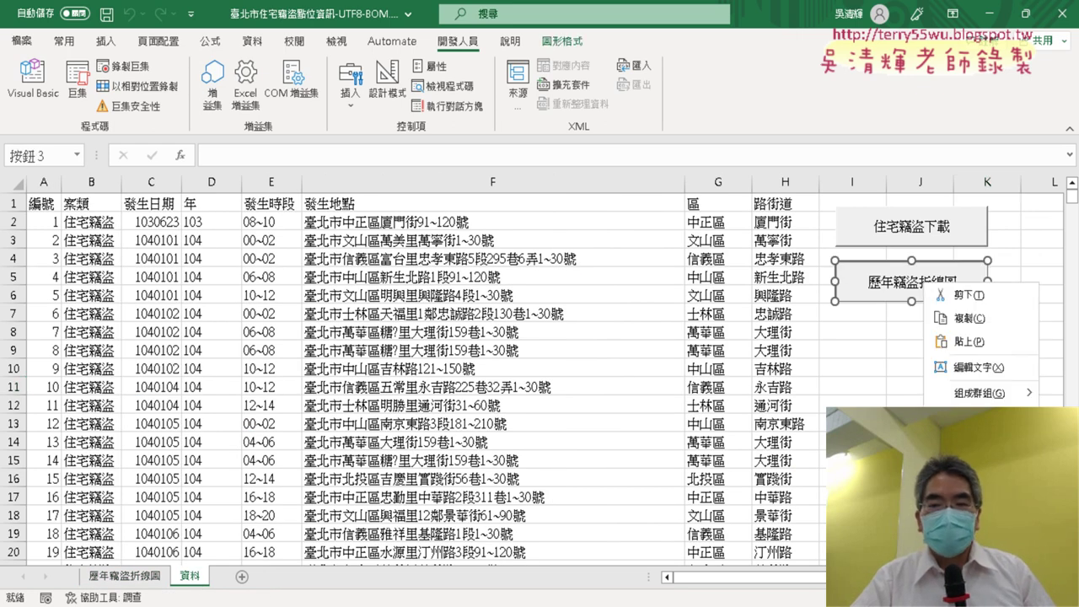
left_click(875, 388)
left_click(911, 389)
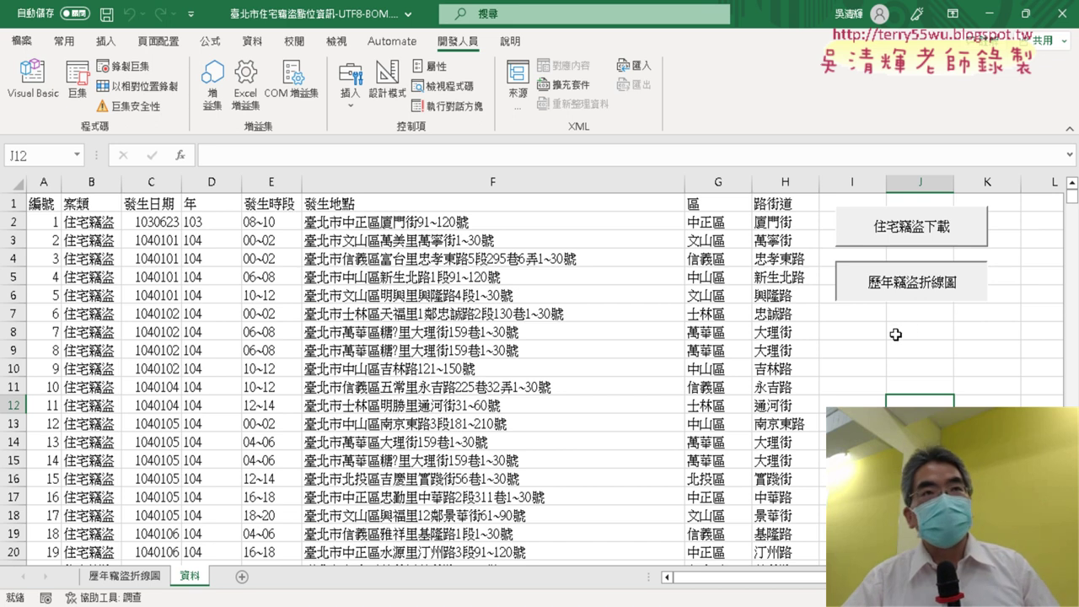
left_click(709, 182)
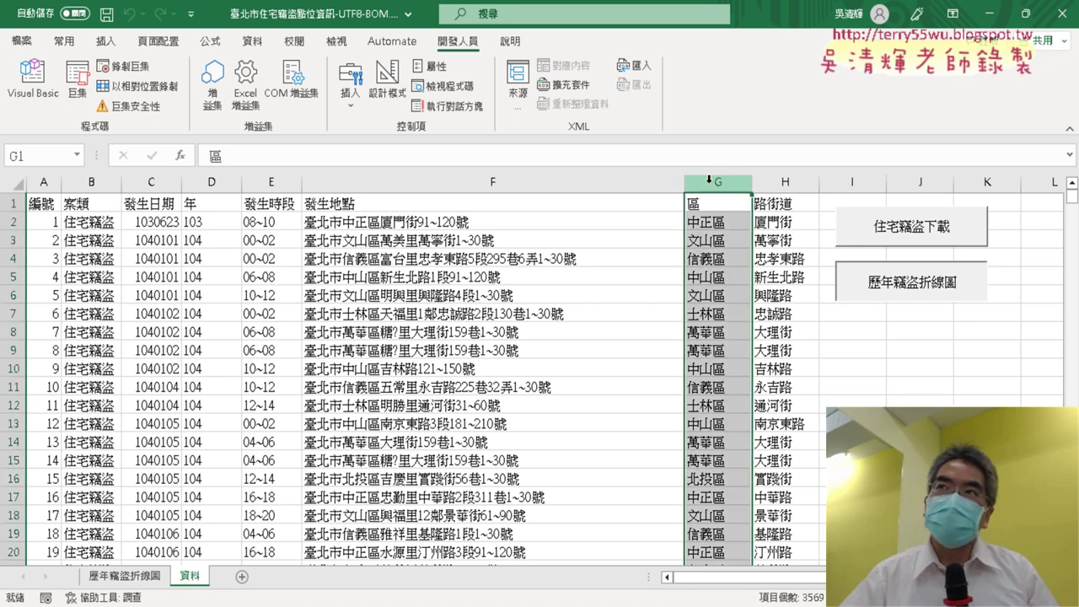
left_click(787, 182)
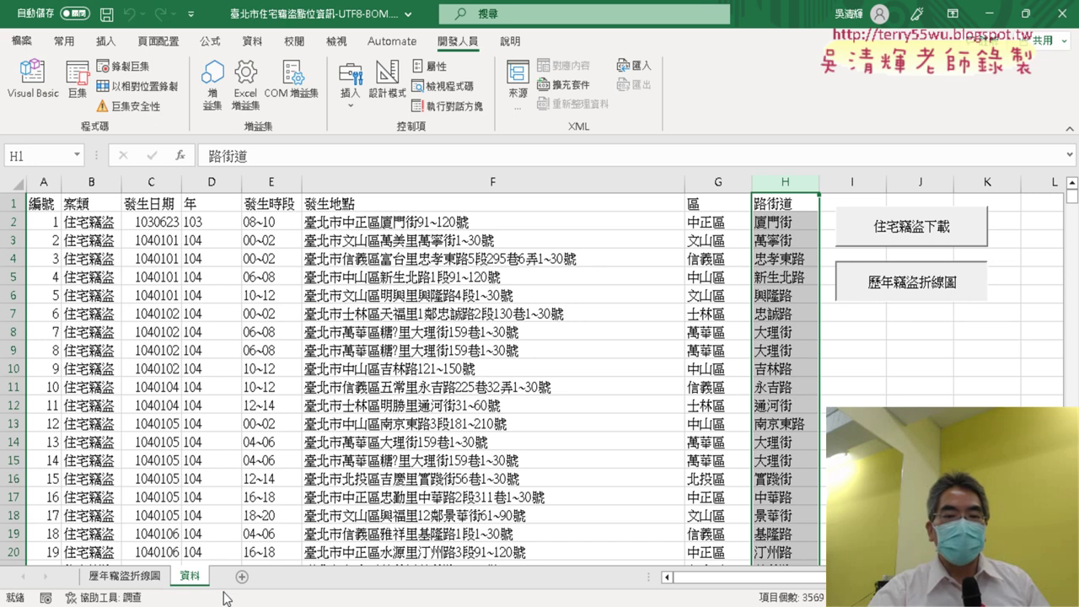
Inspect the rebuilt yearly pivot table and line chart, then go to the Google Docs notes.
left_click(135, 577)
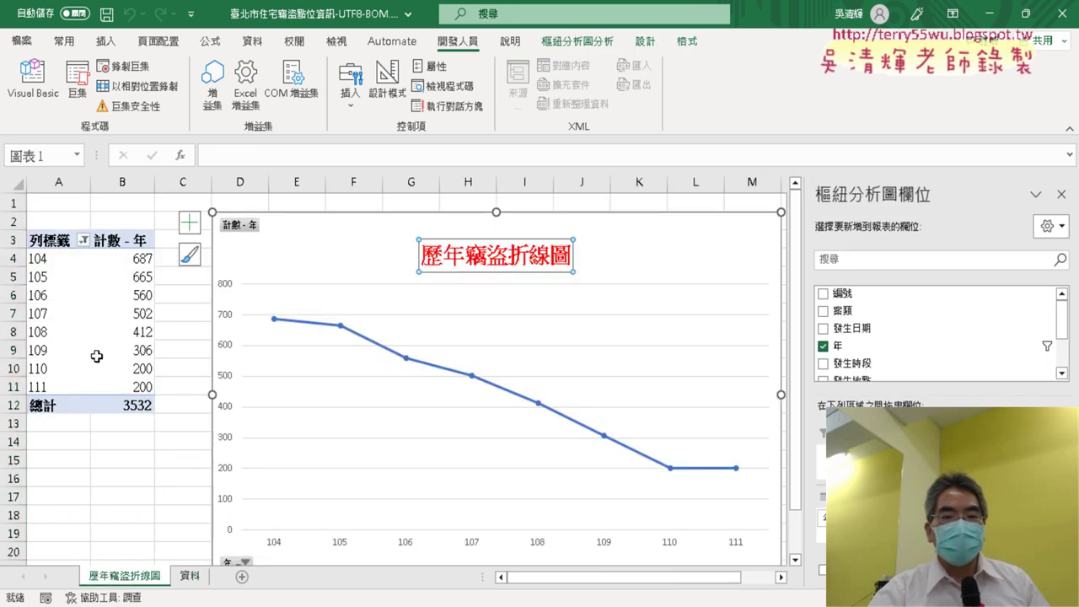
left_click(89, 321)
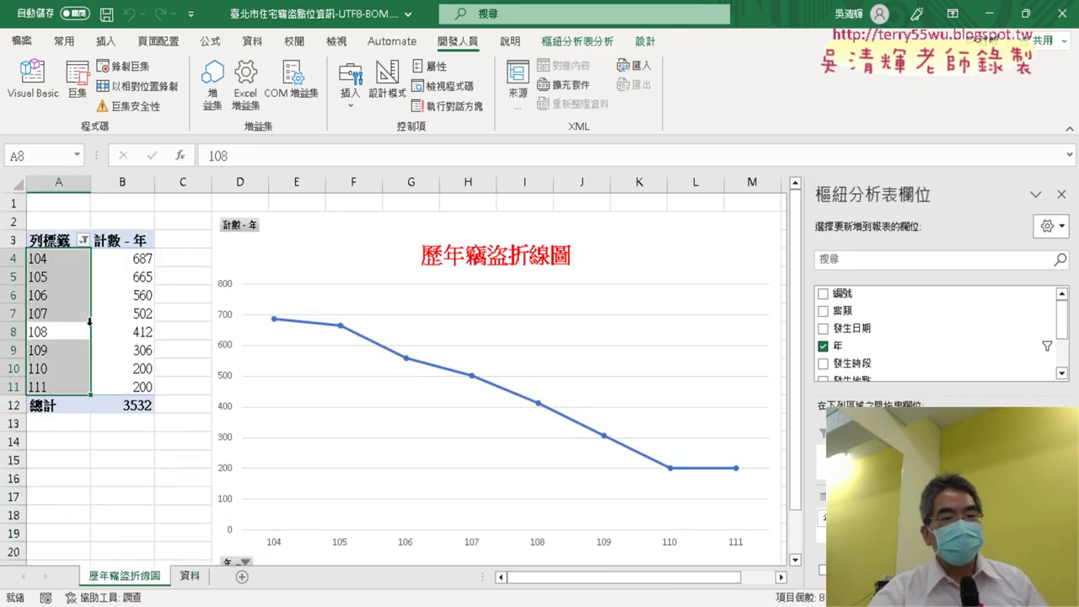
left_click(422, 222)
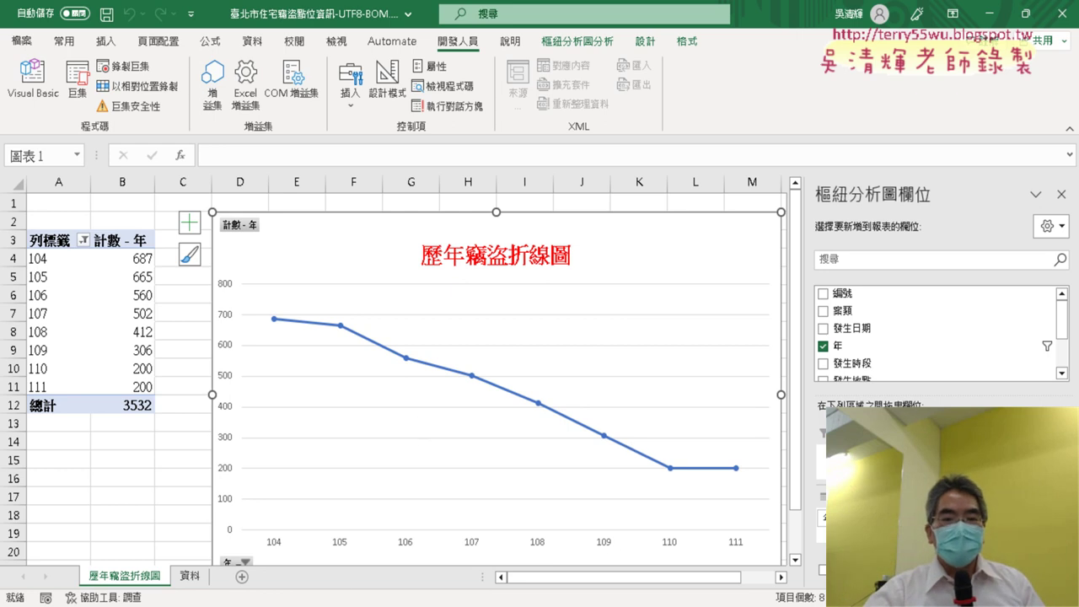
left_click(405, 521)
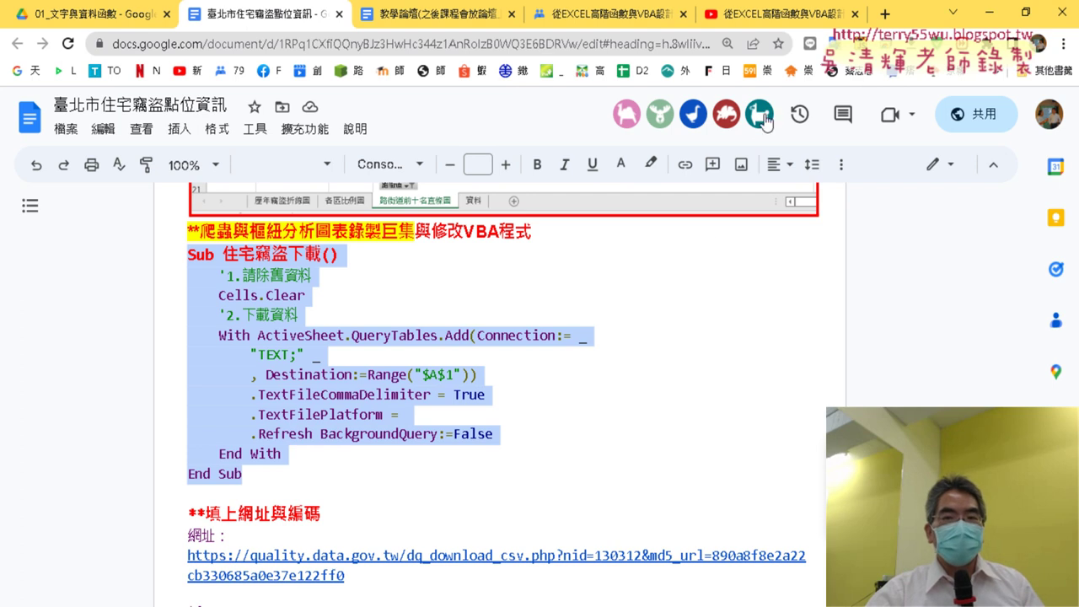
Browse the YouTube class playlist, then the Google Groups post, then the 教學論壇 Google Docs guide.
left_click(759, 17)
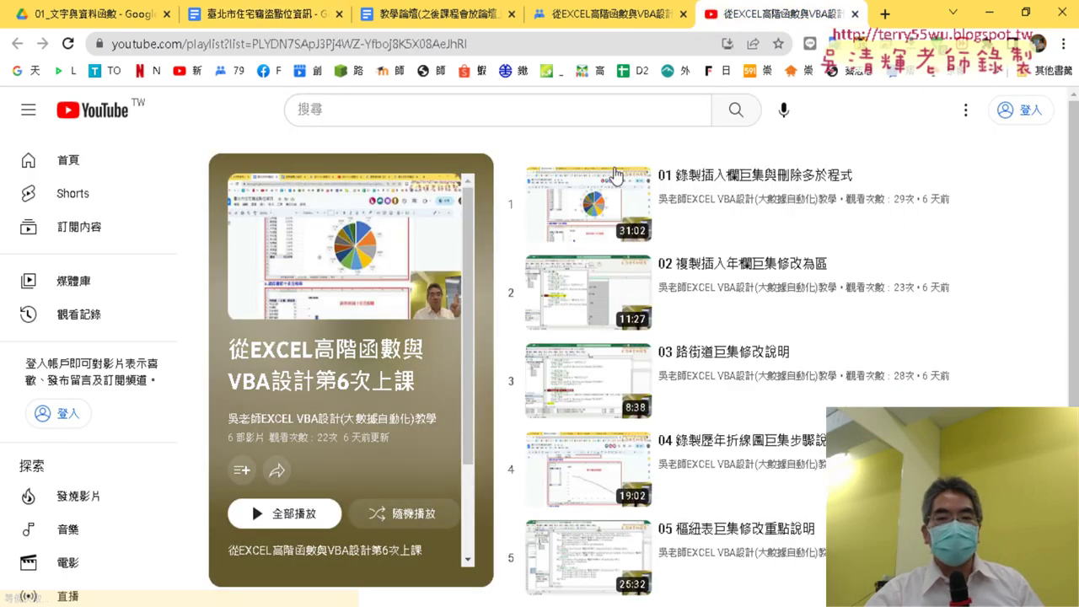
scroll(899, 261, "down", 1)
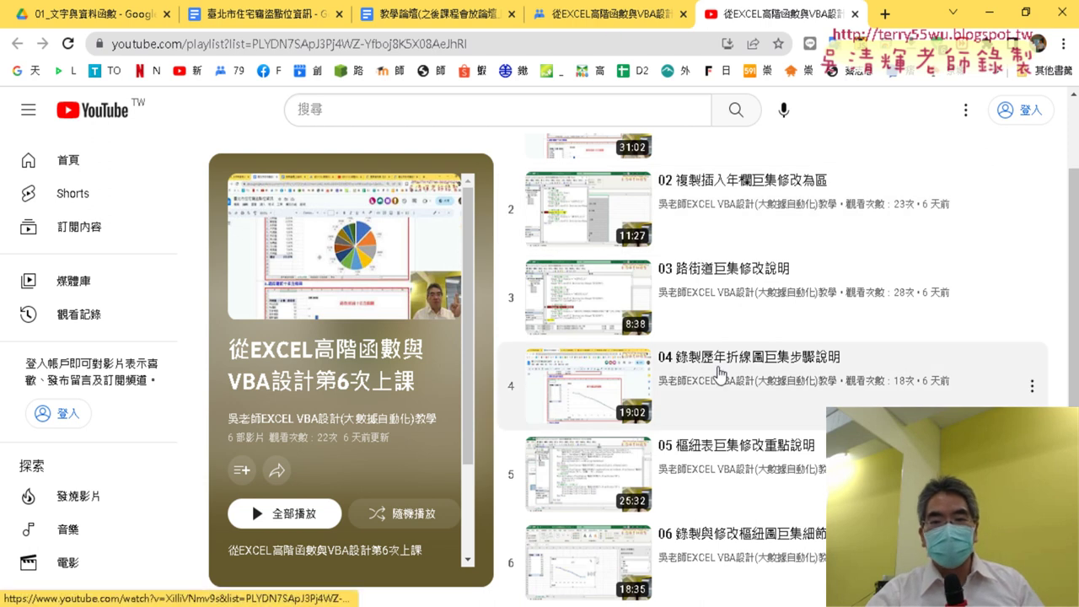
left_click(611, 14)
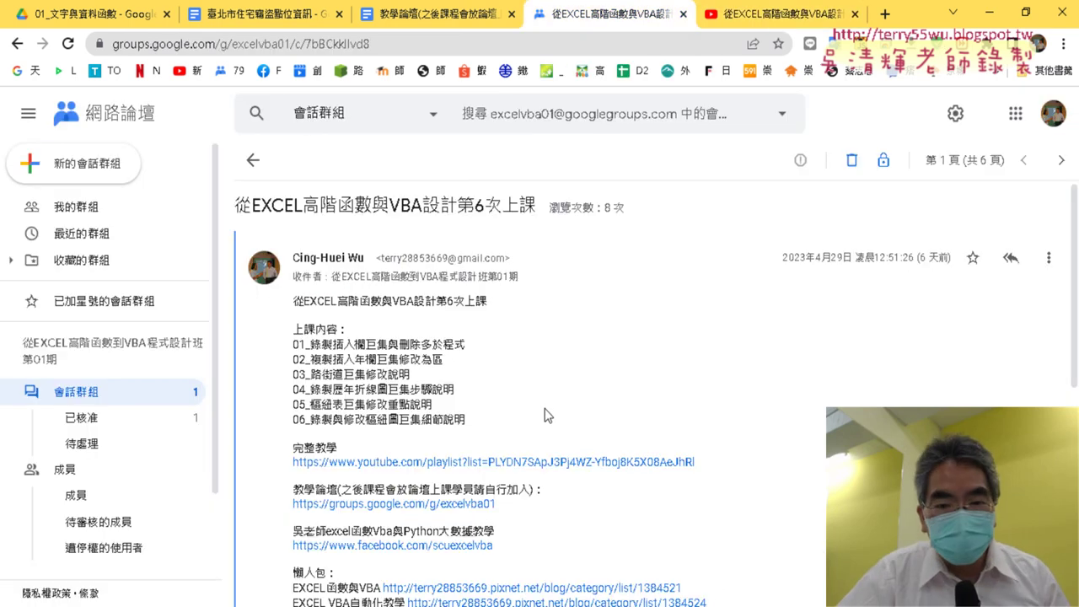
left_click(477, 12)
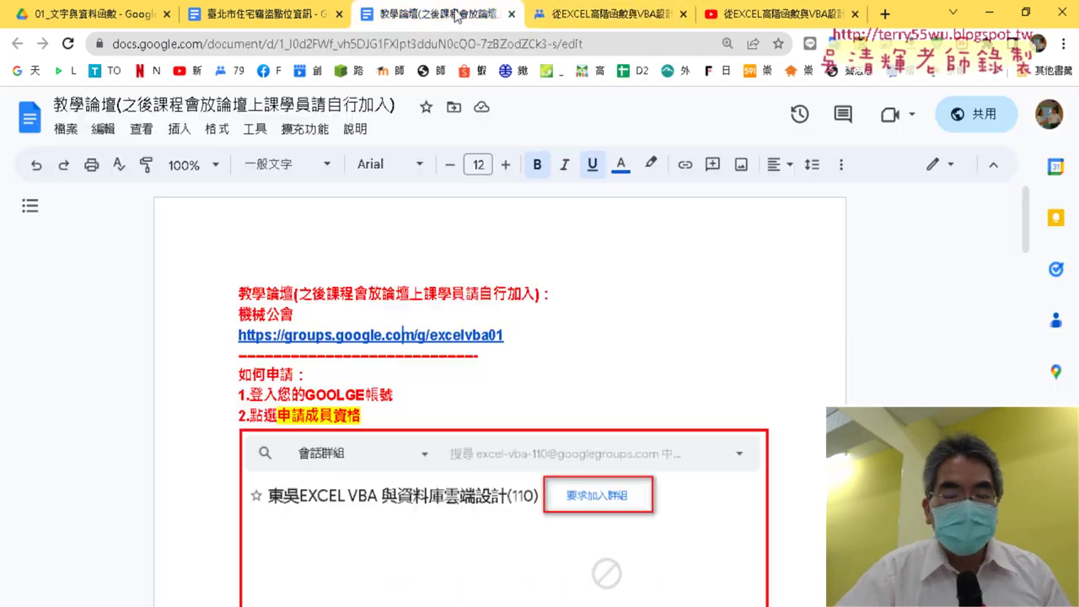
Return to the 臺北市住宅竊盜點位資訊 notes and scroll up to the macro-button screenshot.
left_click(253, 14)
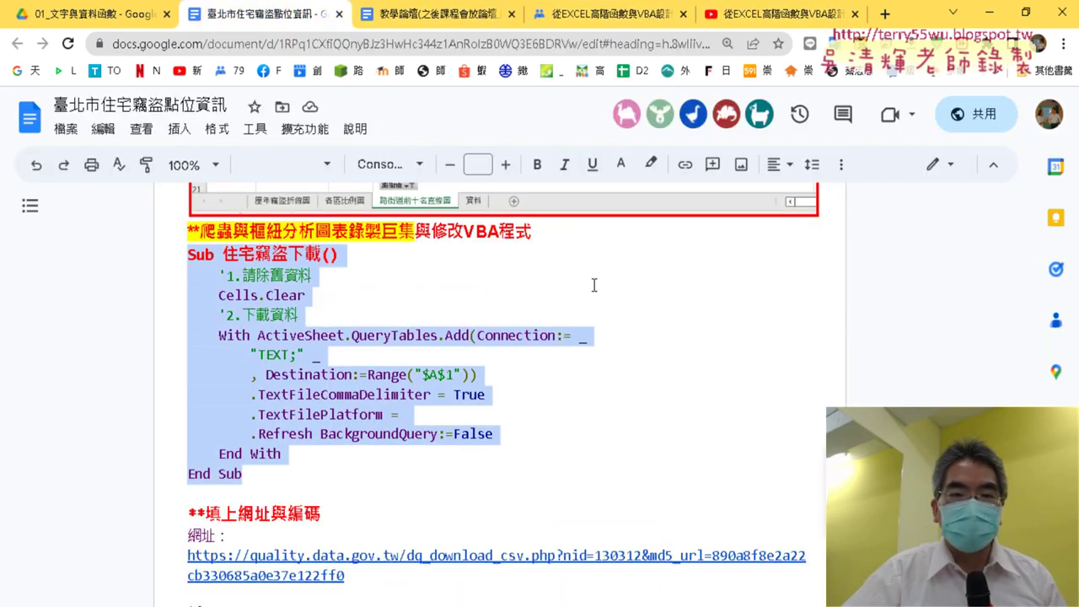
scroll(721, 312, "up", 3)
scroll(722, 312, "up", 2)
scroll(793, 304, "up", 3)
scroll(793, 304, "up", 3)
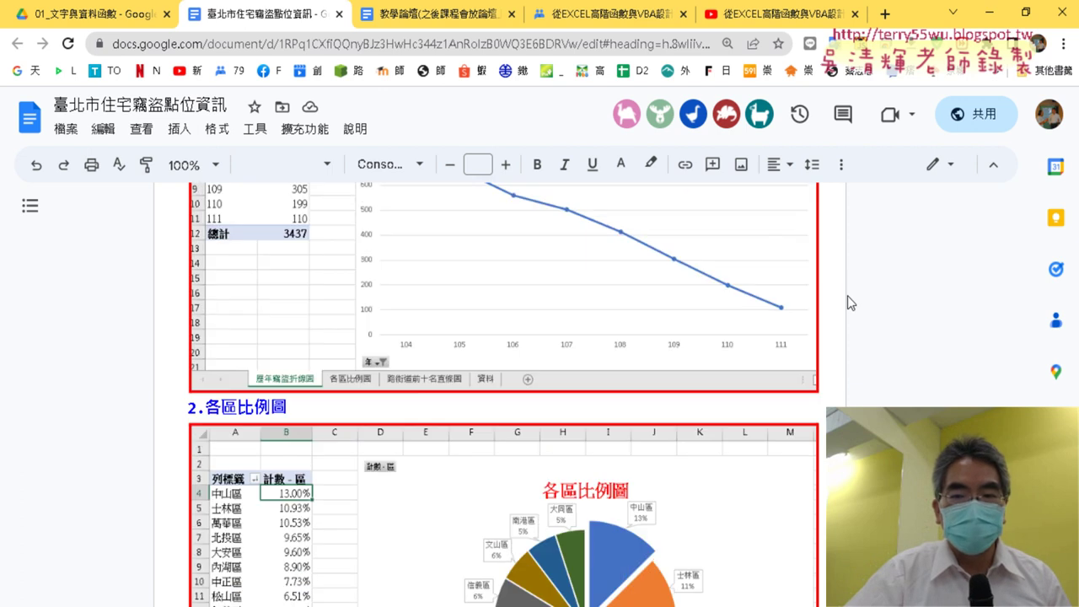
scroll(850, 304, "up", 2)
scroll(850, 303, "down", 2)
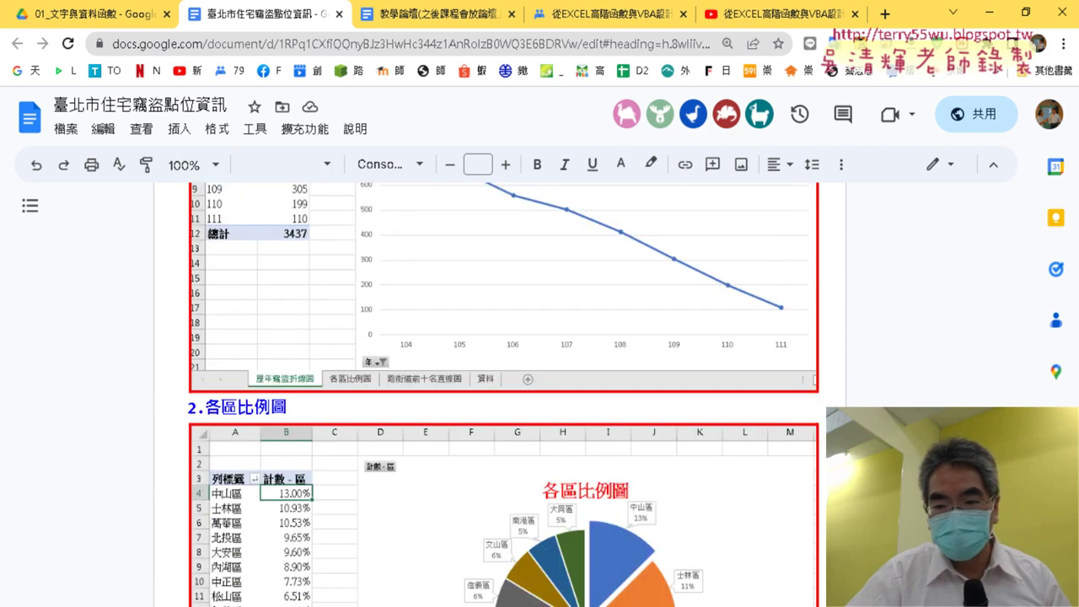
scroll(899, 389, "up", 3)
scroll(899, 389, "up", 4)
scroll(899, 388, "down", 2)
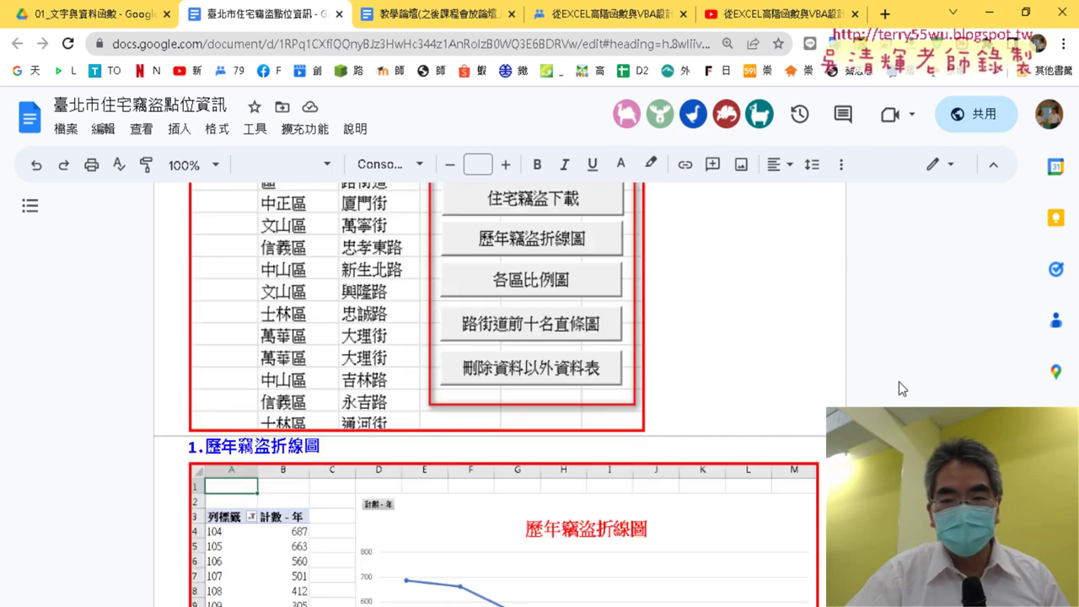
scroll(568, 336, "up", 1)
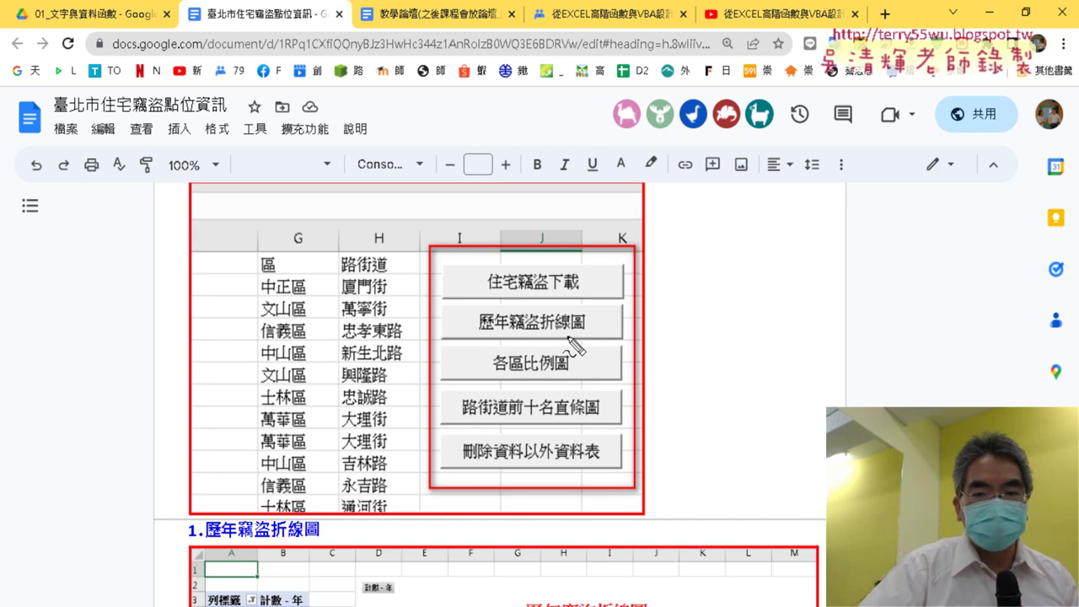
Number the five macro buttons 1 to 5 in red and circle 各區比例圖.
left_click_drag(466, 271, 471, 331)
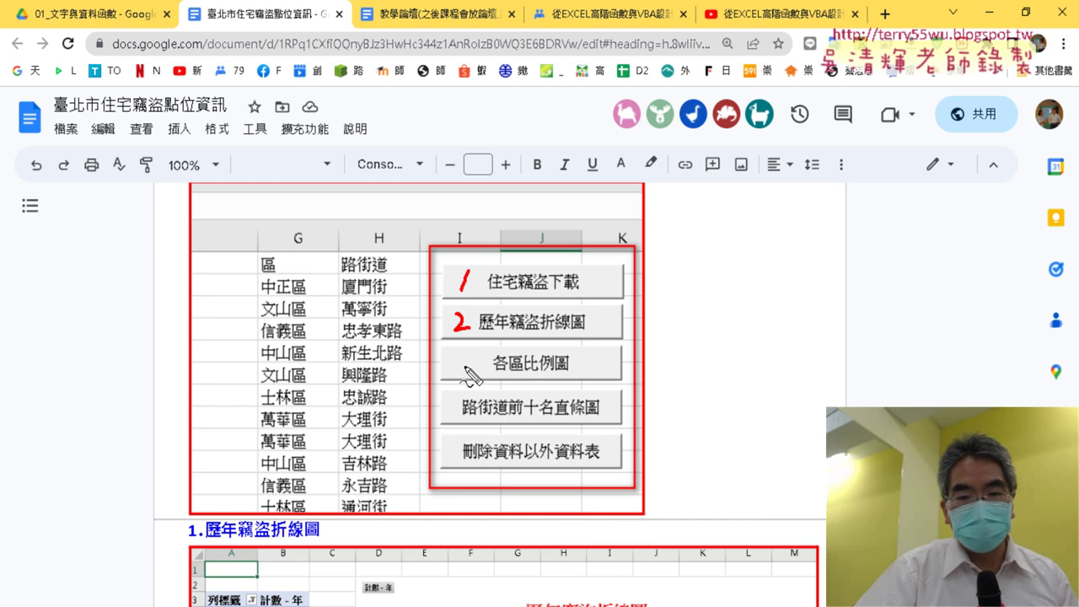
mouse_move(466, 371)
left_mouse_down()
mouse_move(455, 472)
mouse_move(472, 463)
mouse_move(440, 474)
left_mouse_up()
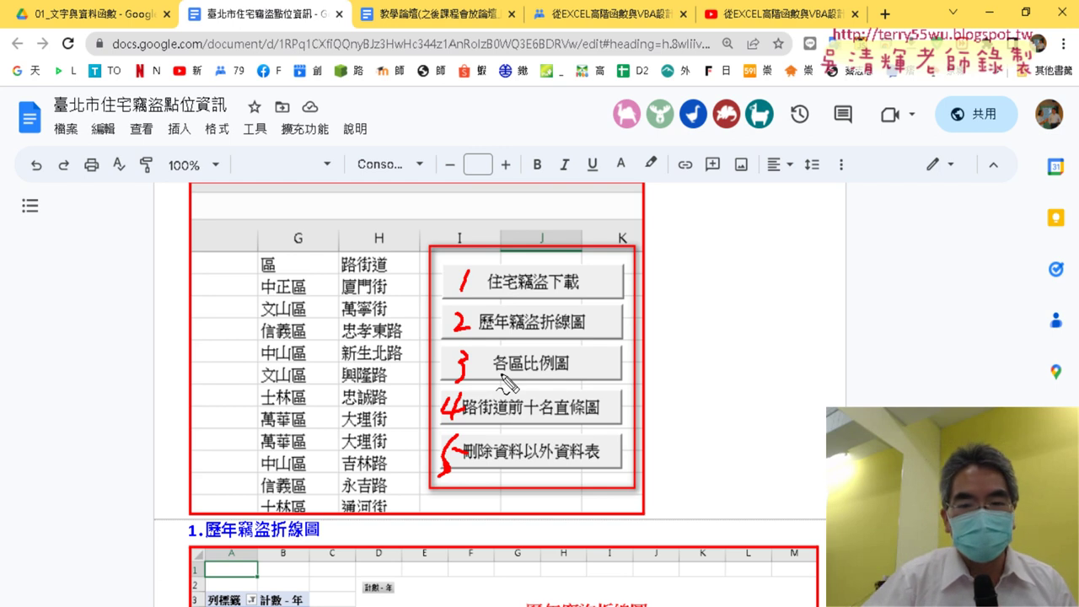
mouse_move(503, 381)
left_mouse_down()
mouse_move(492, 359)
mouse_move(496, 371)
left_mouse_up()
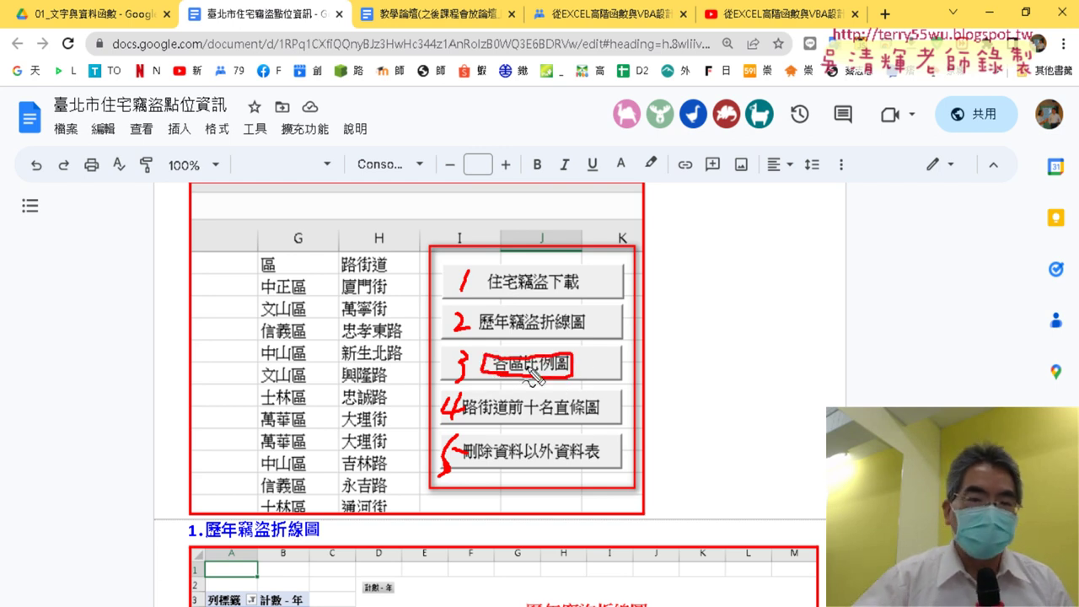